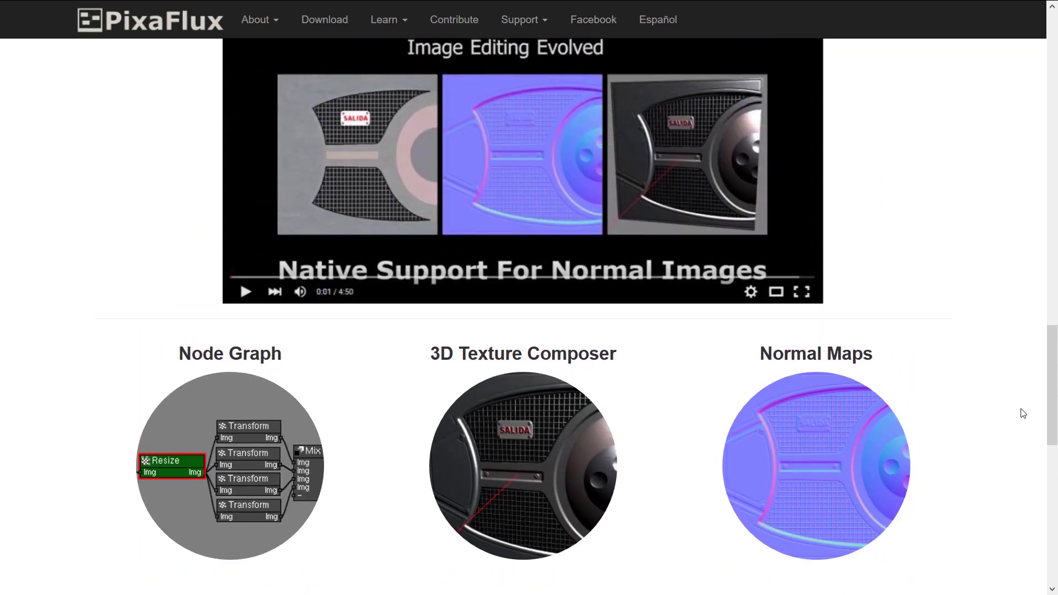
Look over the feature overview on the PixaFlux website and switch to the asdf.pxf project in PixaFlux.
{"action": "scroll", "coordinate": [1023, 414], "scroll_direction": "down", "scroll_amount": 15}
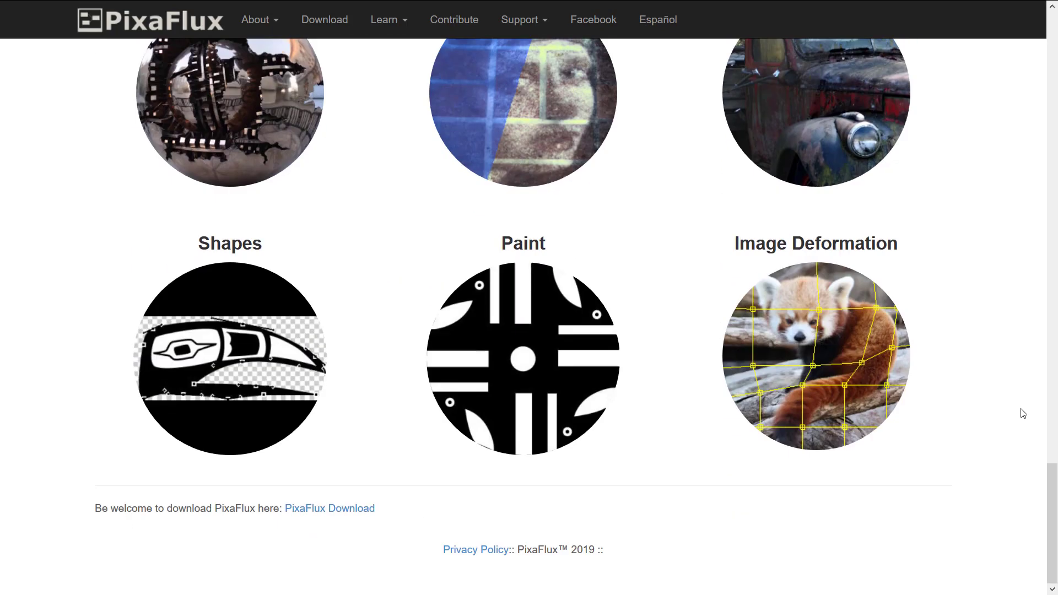
{"action": "scroll", "coordinate": [1024, 414], "scroll_direction": "up", "scroll_amount": 20}
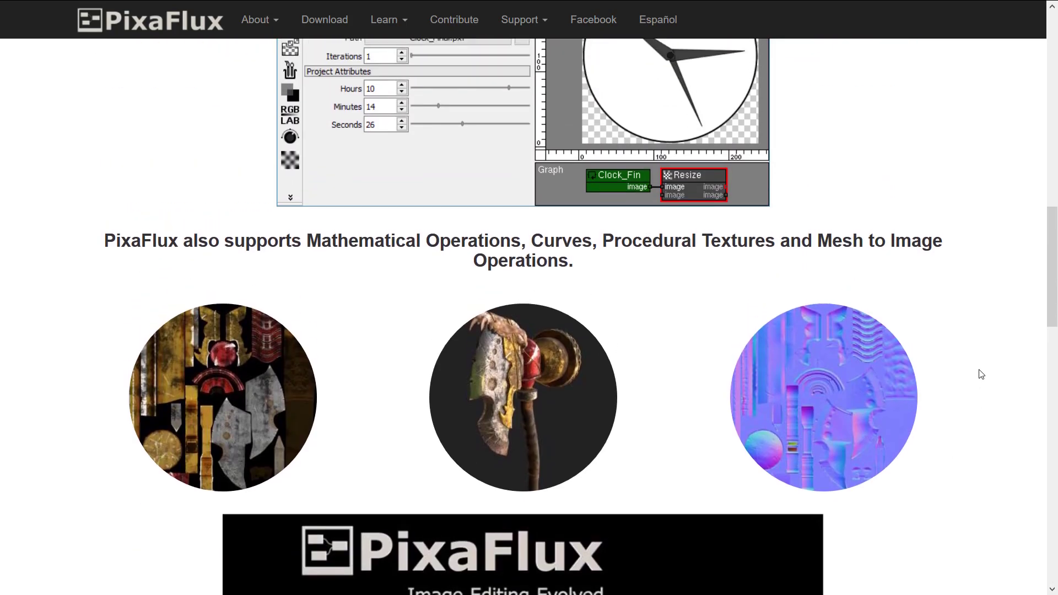
{"action": "scroll", "coordinate": [981, 374], "scroll_direction": "up", "scroll_amount": 6}
{"action": "key", "text": "alt+Tab"}
{"action": "key", "text": "alt+Tab"}
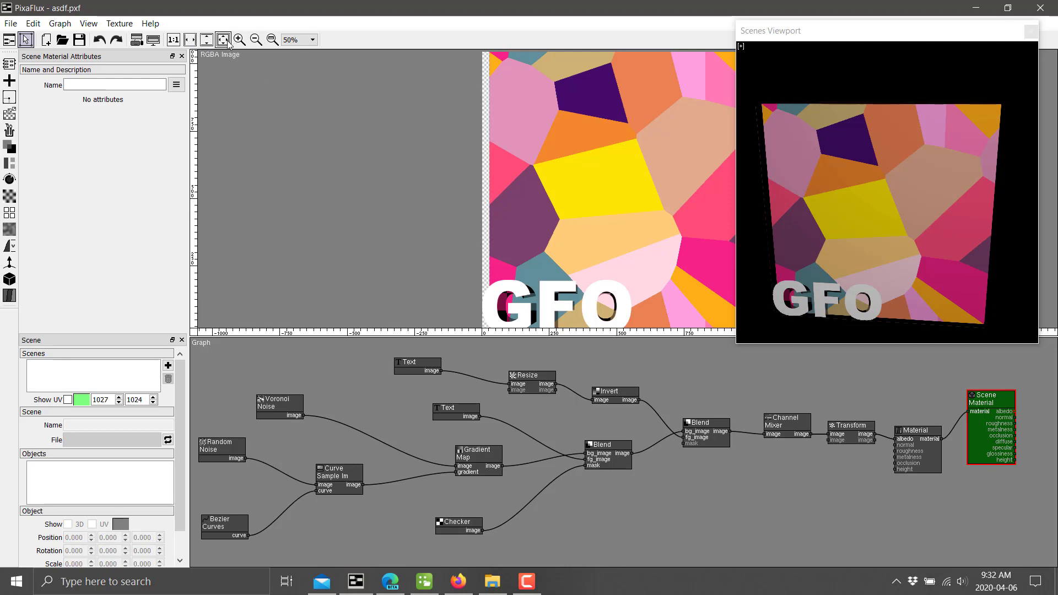
{"action": "left_click", "coordinate": [190, 40]}
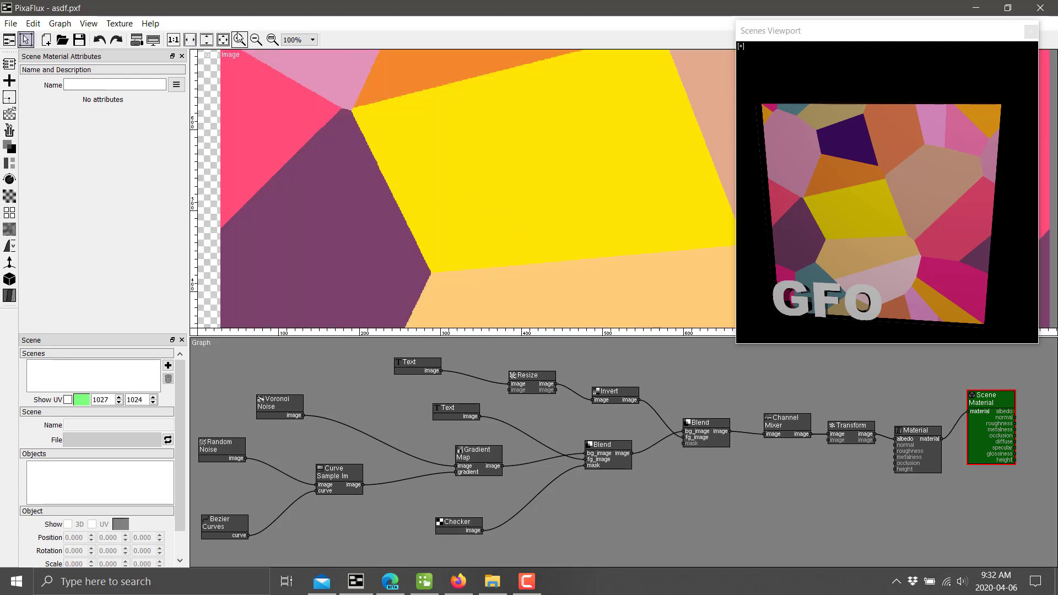
{"action": "left_click", "coordinate": [209, 40]}
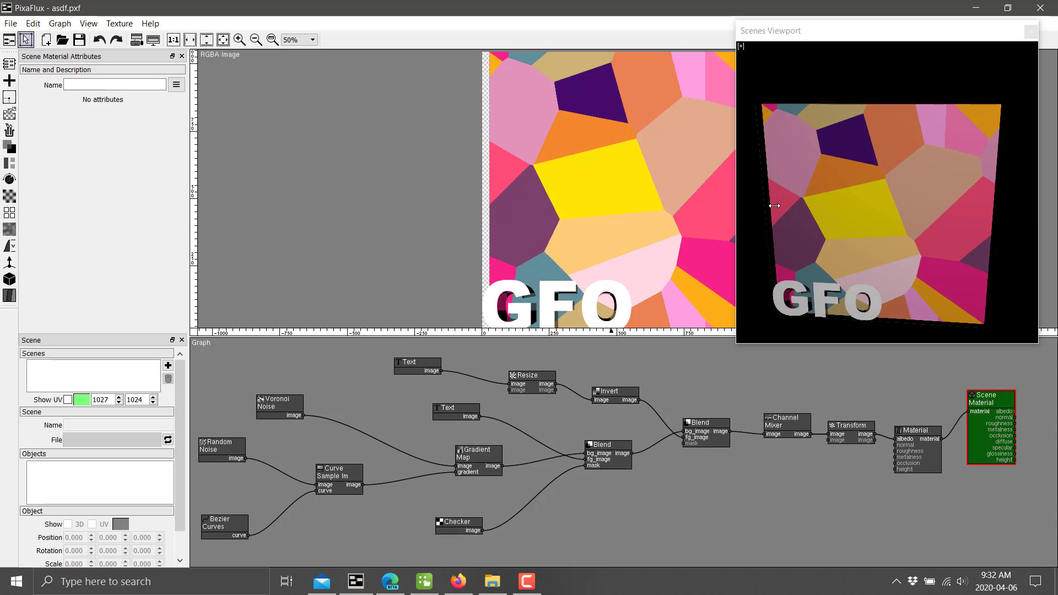
{"action": "left_click_drag", "start_coordinate": [926, 192], "coordinate": [951, 214]}
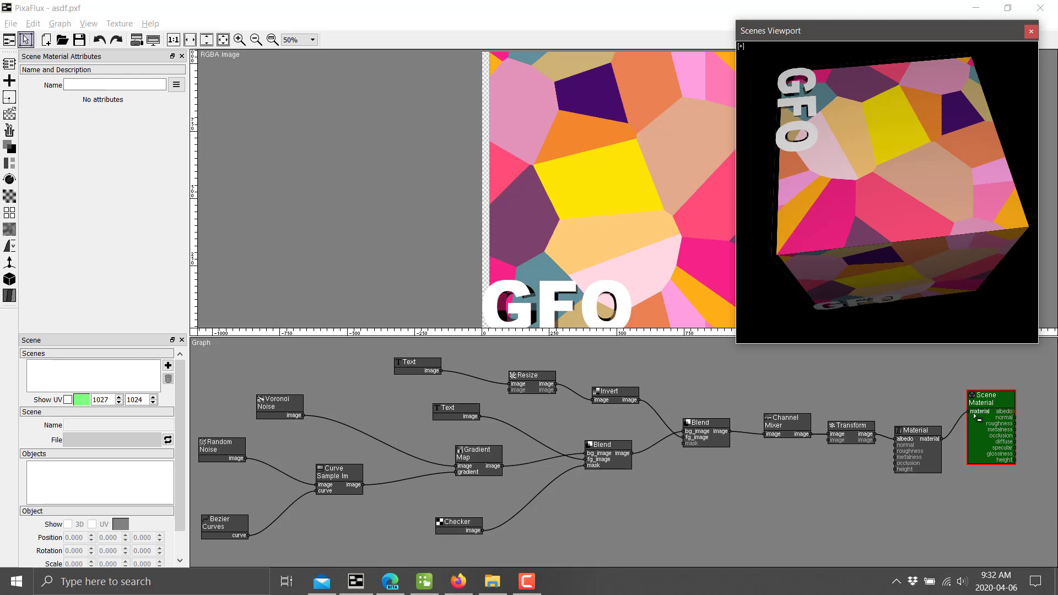
{"action": "left_click", "coordinate": [88, 23]}
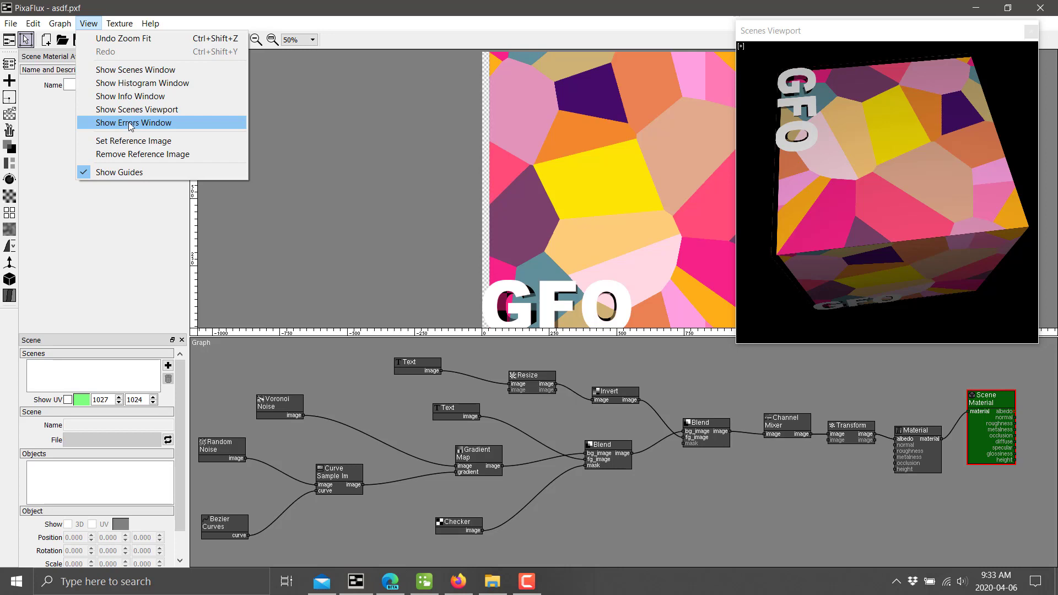
{"action": "left_click", "coordinate": [967, 197]}
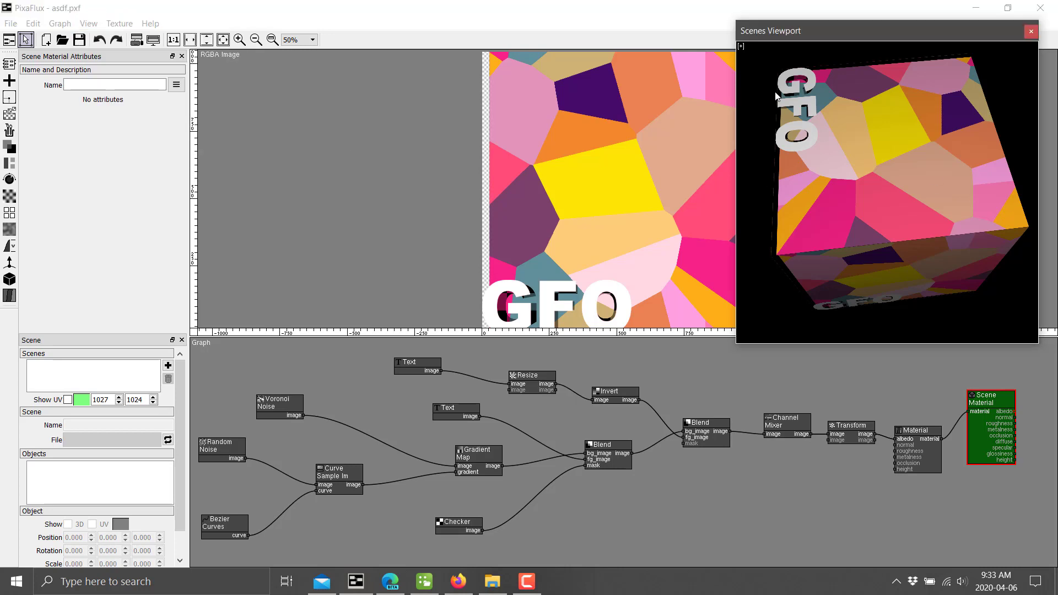
Open the Scenes Viewport settings, try the User Defined model, and return the model to Box.
{"action": "left_click", "coordinate": [742, 47]}
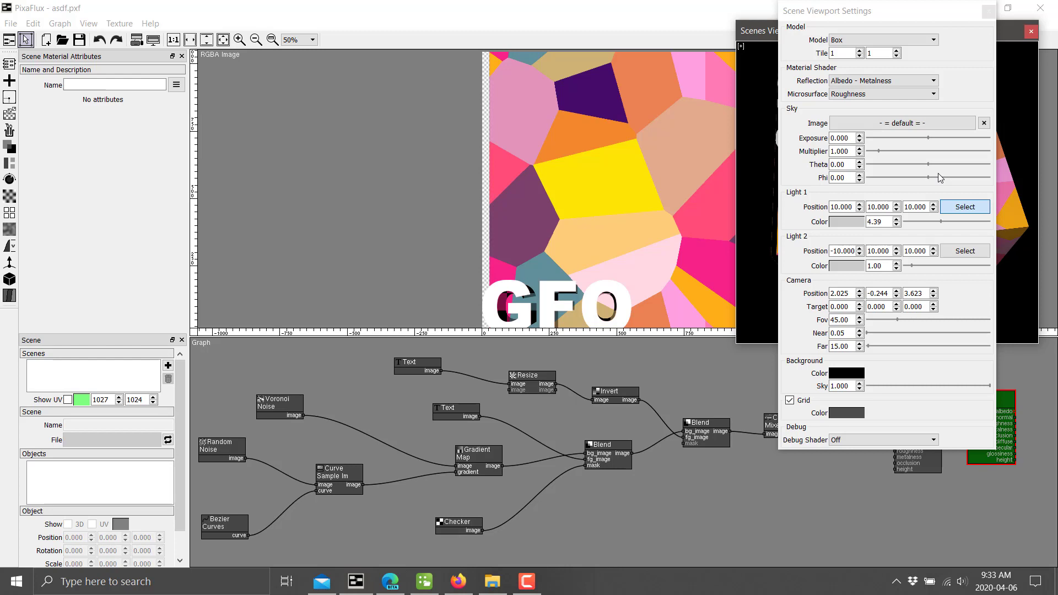
{"action": "left_click", "coordinate": [917, 40]}
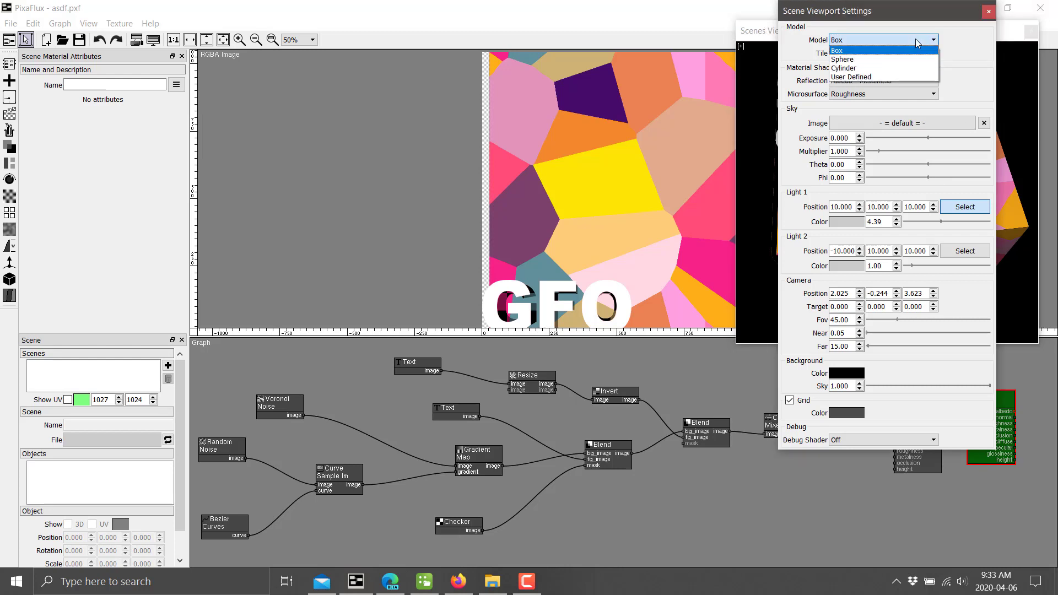
{"action": "left_click", "coordinate": [863, 78]}
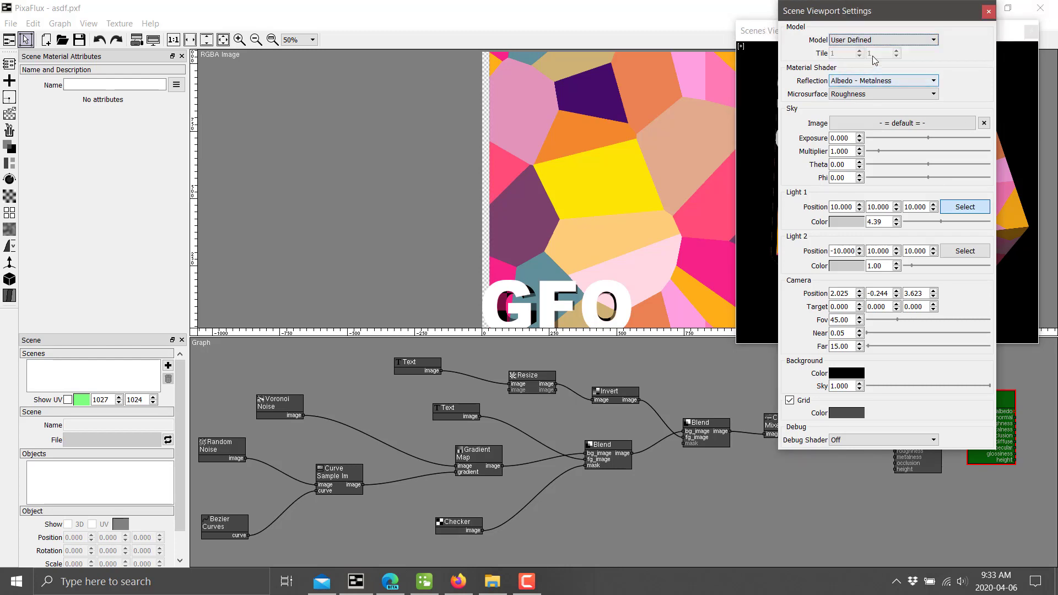
{"action": "left_click", "coordinate": [885, 41]}
{"action": "left_click", "coordinate": [877, 52]}
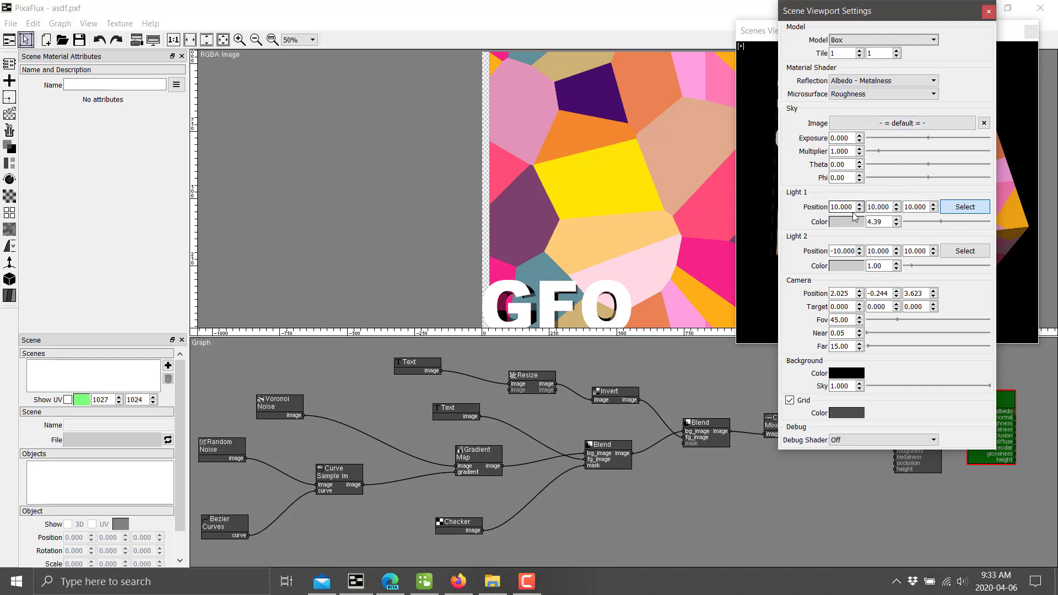
Set the color of Light 1 in the viewport settings to pure white (ffffffff).
{"action": "left_click_drag", "start_coordinate": [882, 11], "coordinate": [585, 33]}
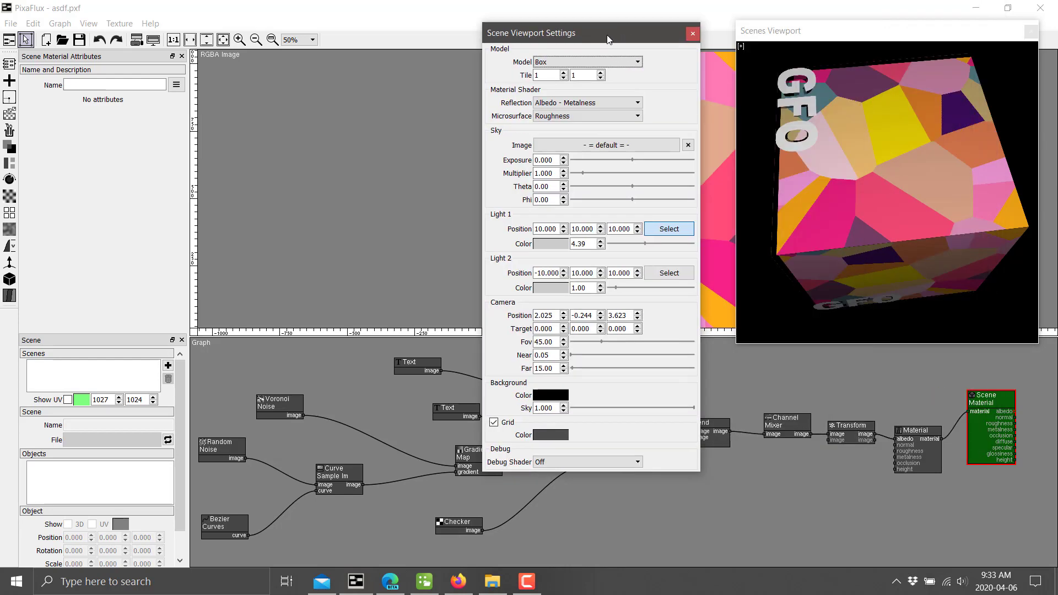
{"action": "left_click", "coordinate": [545, 244]}
{"action": "left_click_drag", "start_coordinate": [437, 245], "coordinate": [511, 230]}
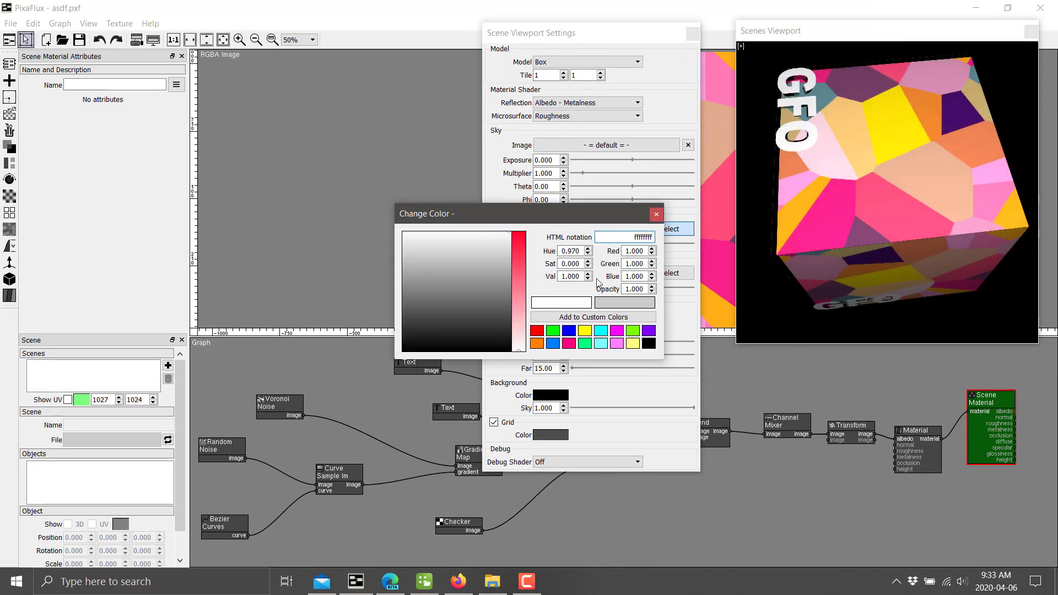
{"action": "left_click", "coordinate": [655, 214]}
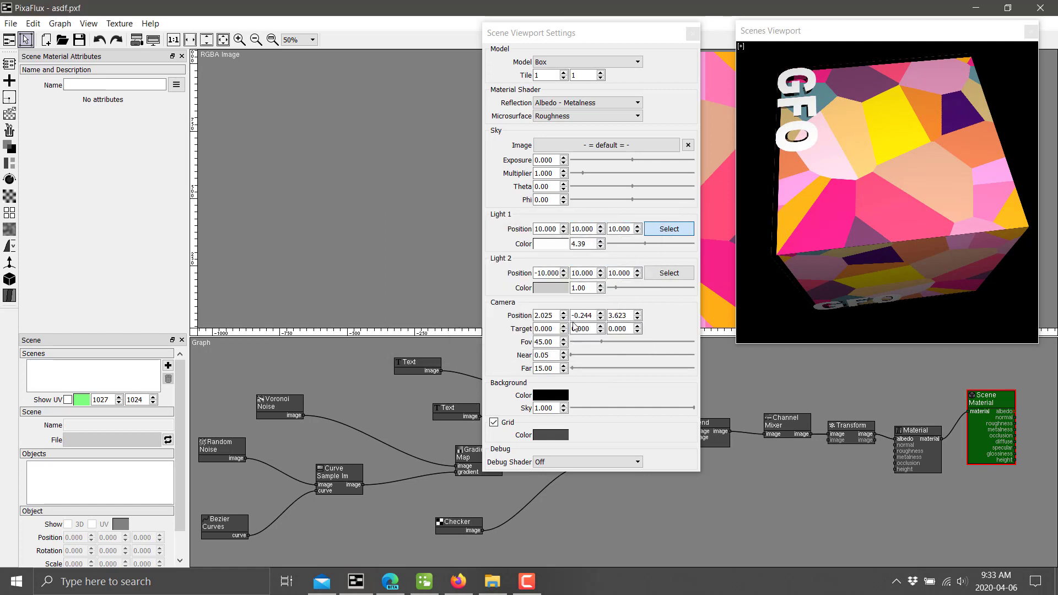
Slightly increase the 3D viewport camera's field of view, close its settings, and orbit the textured box.
{"action": "mouse_move", "coordinate": [603, 339]}
{"action": "left_mouse_down"}
{"action": "mouse_move", "coordinate": [616, 344]}
{"action": "mouse_move", "coordinate": [607, 346]}
{"action": "left_mouse_up"}
{"action": "left_click", "coordinate": [693, 34]}
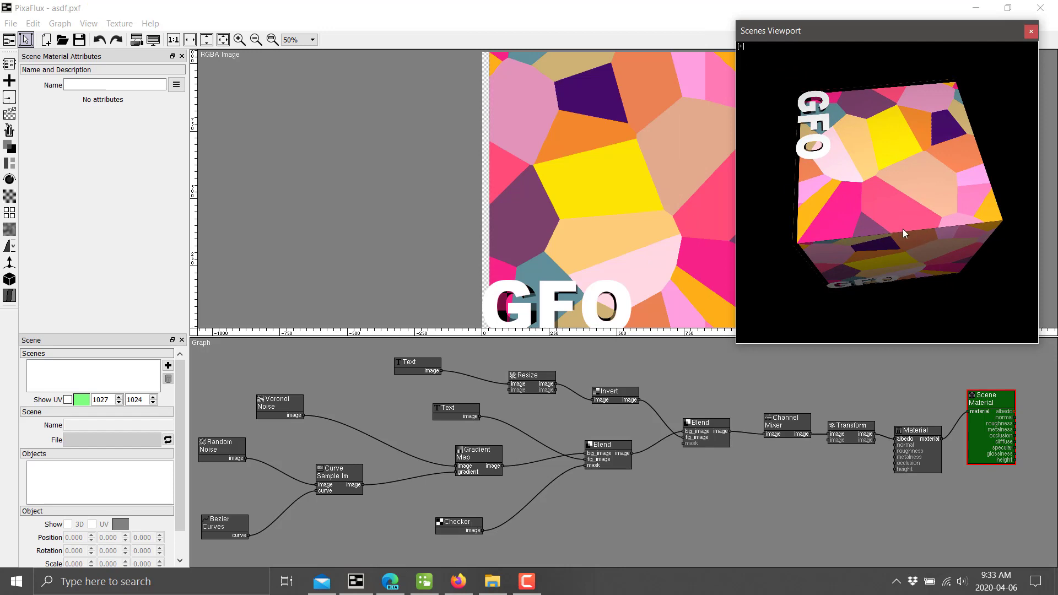
{"action": "mouse_move", "coordinate": [902, 229]}
{"action": "left_mouse_down"}
{"action": "mouse_move", "coordinate": [986, 225]}
{"action": "mouse_move", "coordinate": [915, 239]}
{"action": "mouse_move", "coordinate": [892, 189]}
{"action": "mouse_move", "coordinate": [942, 230]}
{"action": "mouse_move", "coordinate": [924, 191]}
{"action": "mouse_move", "coordinate": [933, 226]}
{"action": "mouse_move", "coordinate": [906, 249]}
{"action": "left_mouse_up"}
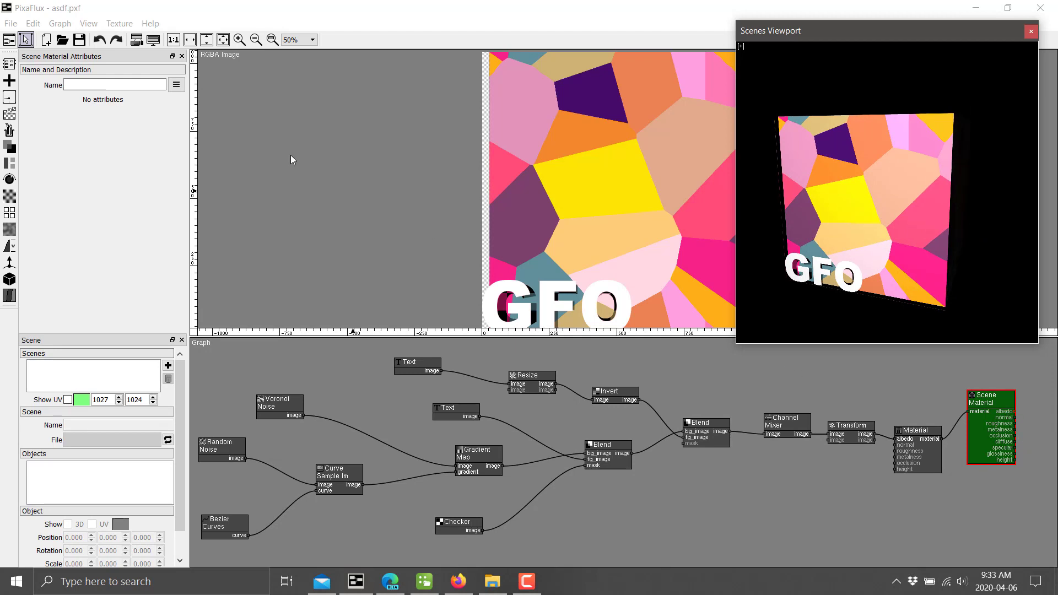
{"action": "left_click", "coordinate": [11, 23]}
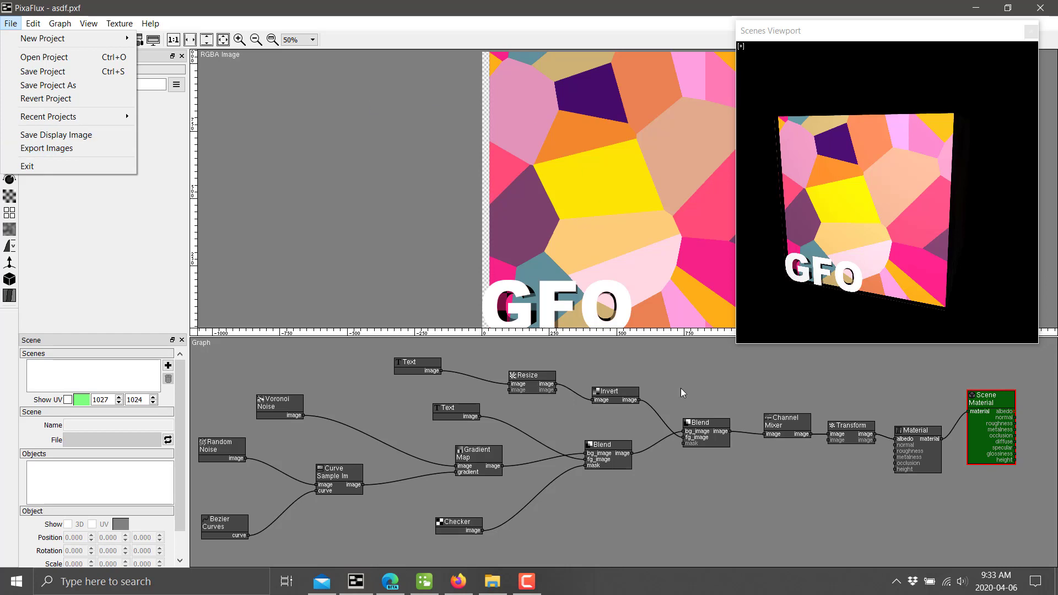
{"action": "left_click", "coordinate": [864, 467]}
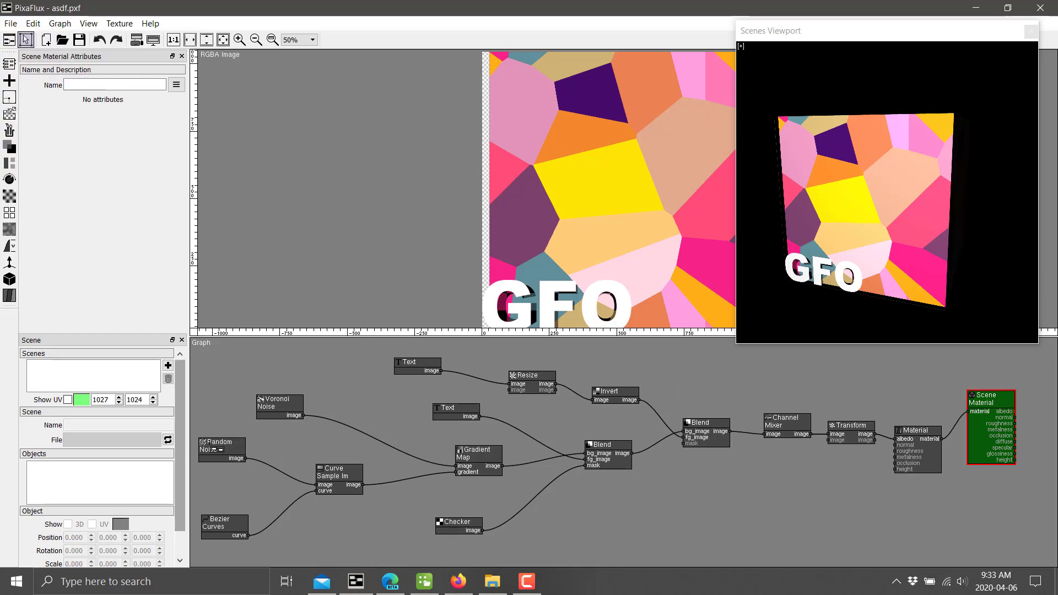
Examine the attributes and outputs of the Random Noise, Bezier Curves, Curve Sample Image, Voronoi Noise, Gradient Map and upper Text nodes.
{"action": "left_click", "coordinate": [222, 445]}
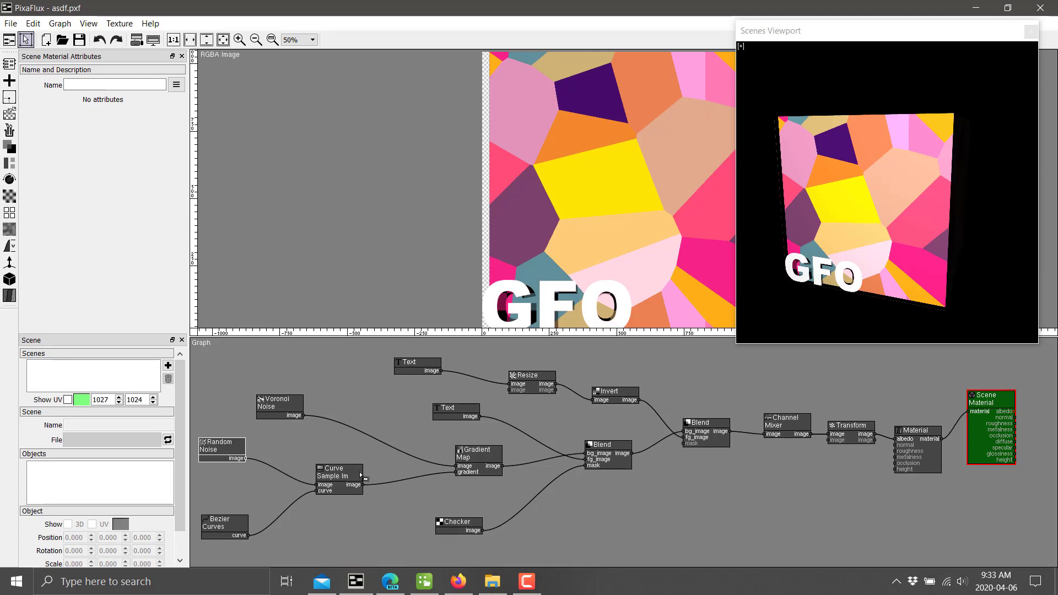
{"action": "double_click", "coordinate": [215, 445]}
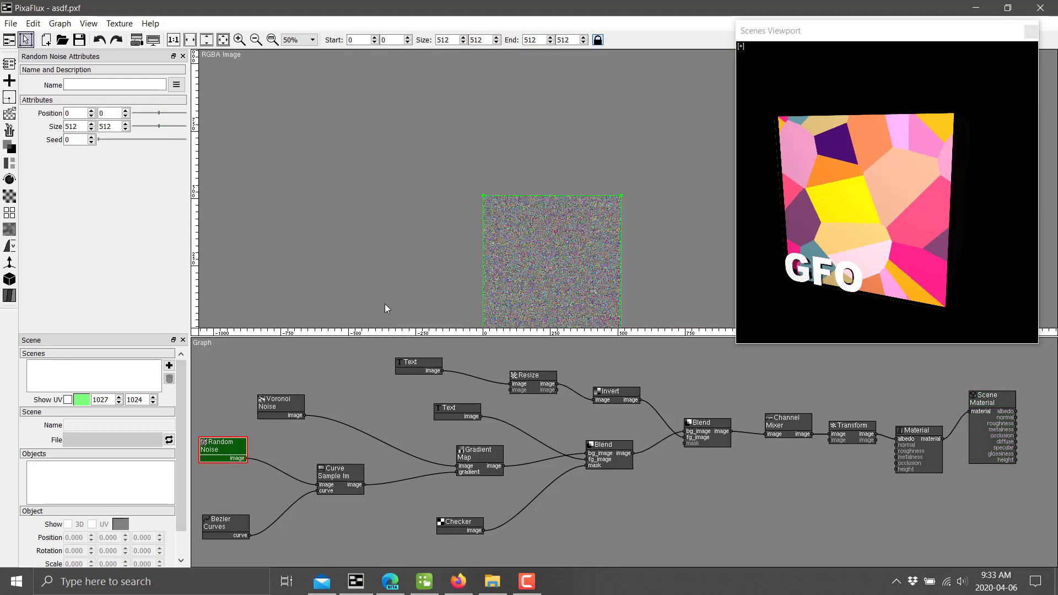
{"action": "double_click", "coordinate": [227, 523]}
{"action": "double_click", "coordinate": [347, 475]}
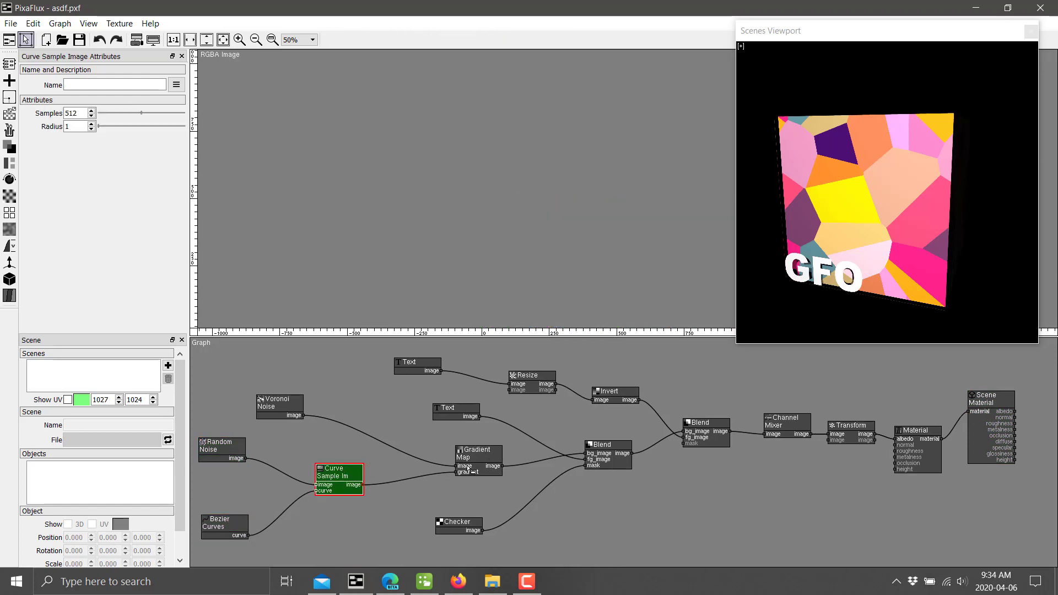
{"action": "double_click", "coordinate": [283, 403]}
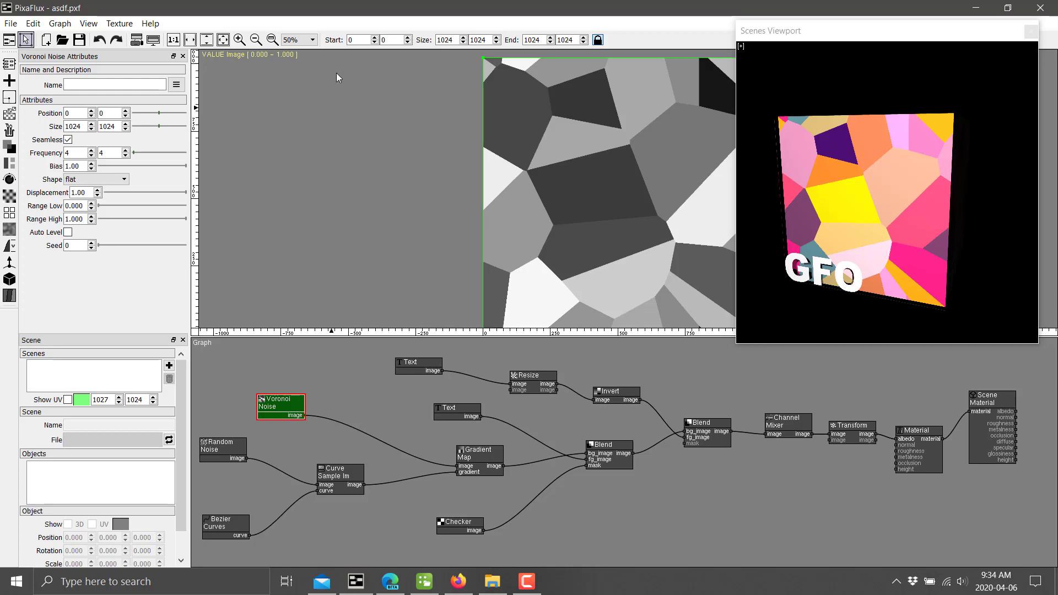
{"action": "left_click", "coordinate": [256, 40]}
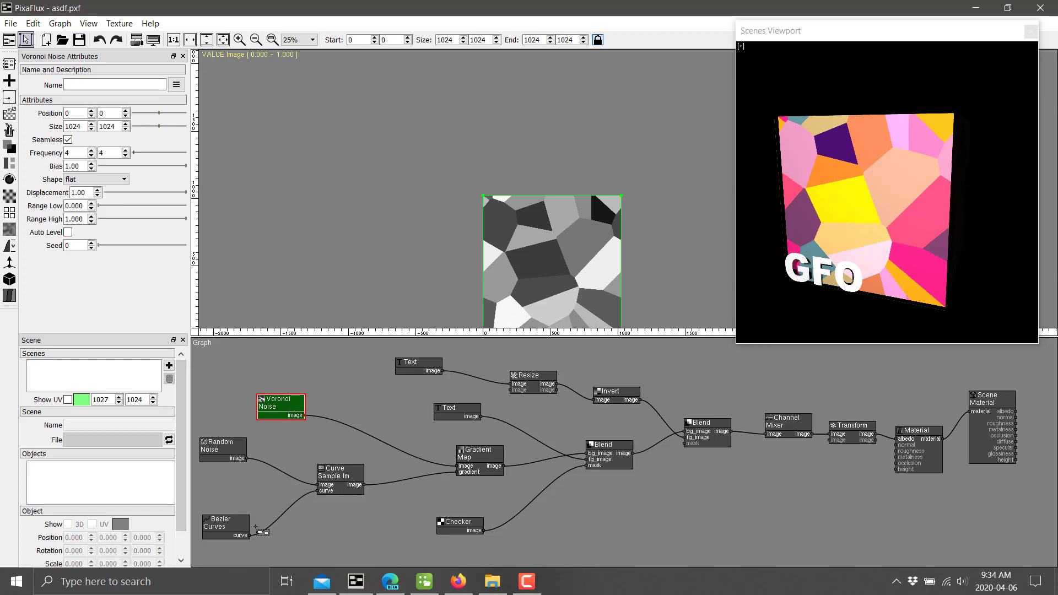
{"action": "left_click", "coordinate": [488, 451]}
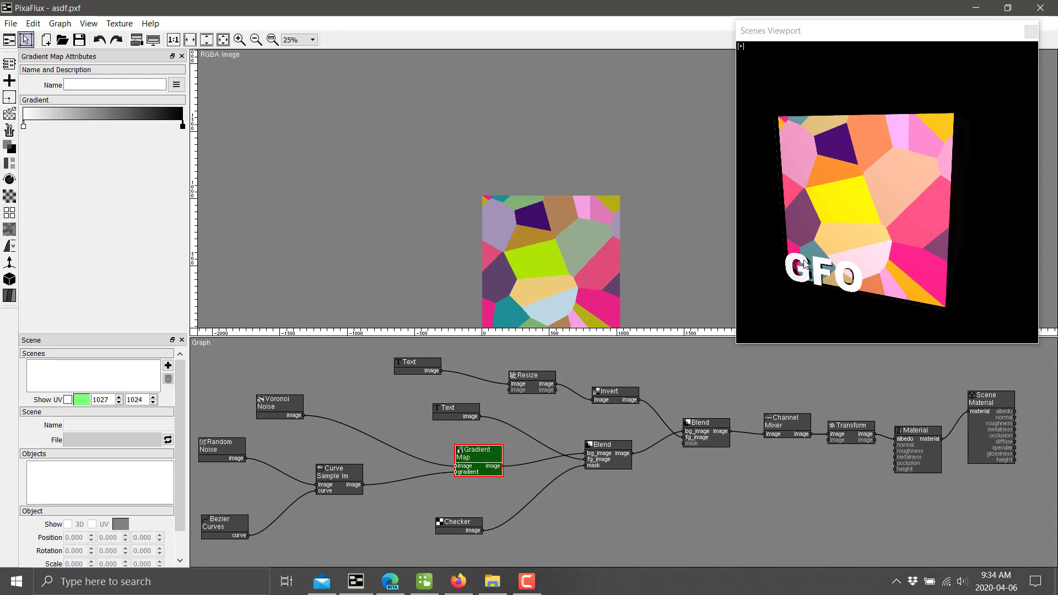
{"action": "left_click", "coordinate": [419, 364]}
Try moving the lower Text node's GFO text up to an anchor of about -7, 204, and undo the move.
{"action": "left_click", "coordinate": [467, 414]}
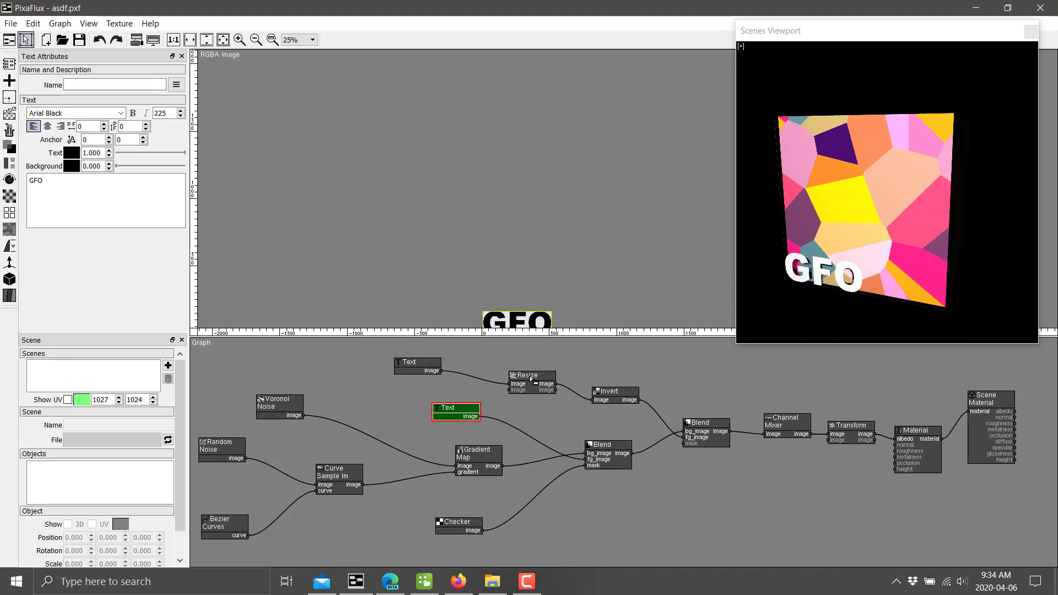
{"action": "left_click_drag", "start_coordinate": [493, 329], "coordinate": [491, 301]}
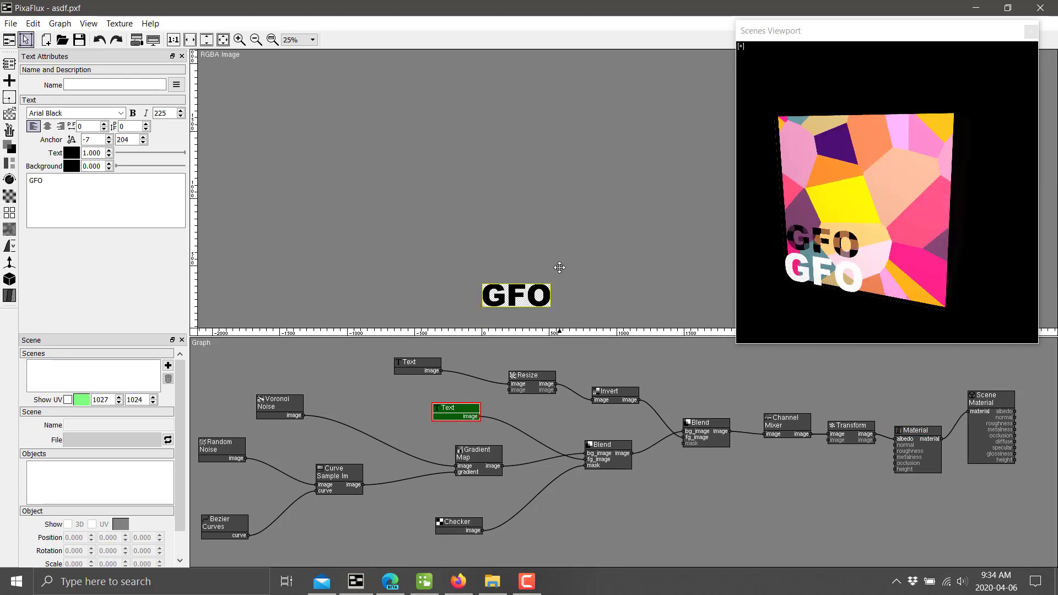
{"action": "key", "text": "ctrl+z"}
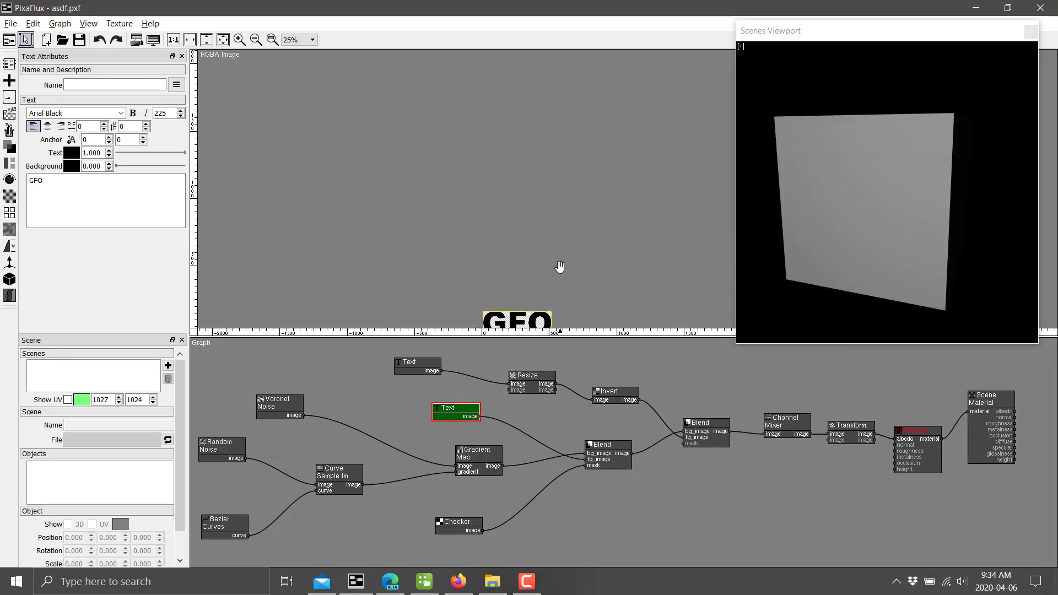
Examine the Resize, Invert, lower Text, final Blend, Channel Mixer and Transform nodes to follow how the GFO image is composed.
{"action": "left_click_drag", "start_coordinate": [549, 287], "coordinate": [548, 235]}
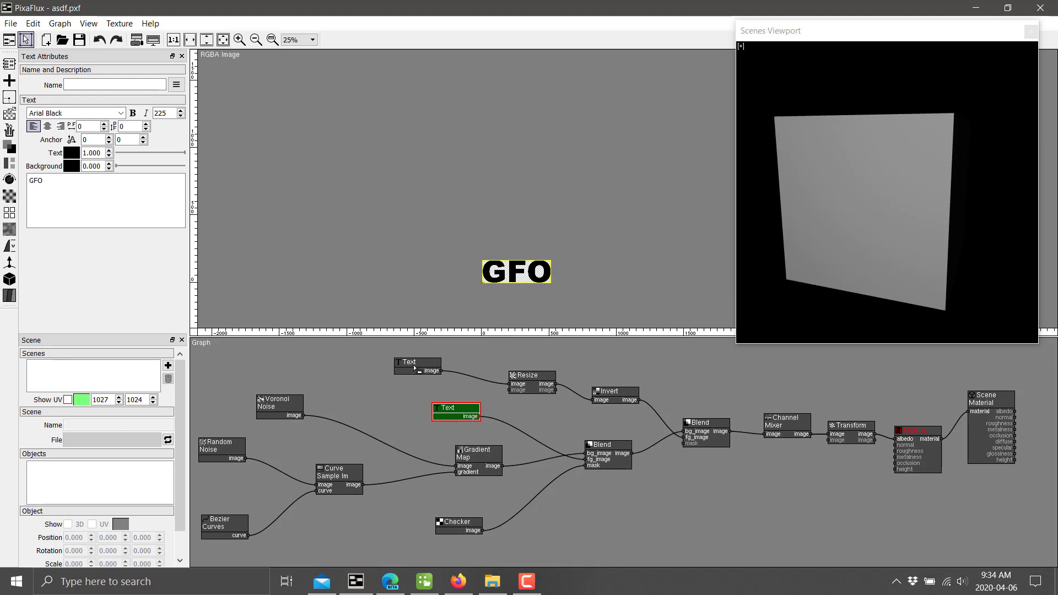
{"action": "left_click", "coordinate": [538, 378]}
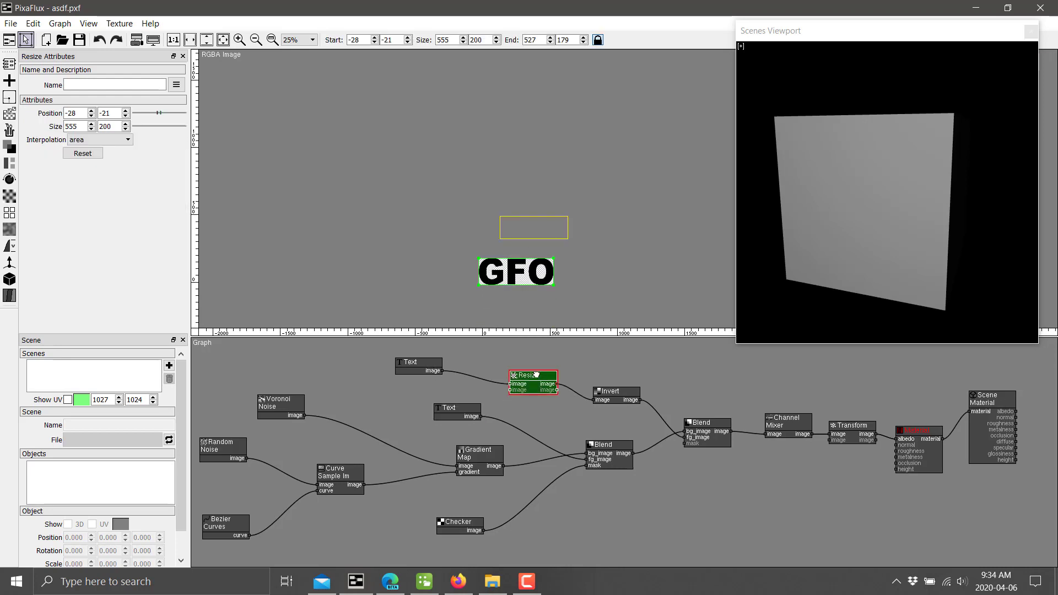
{"action": "left_click", "coordinate": [627, 395]}
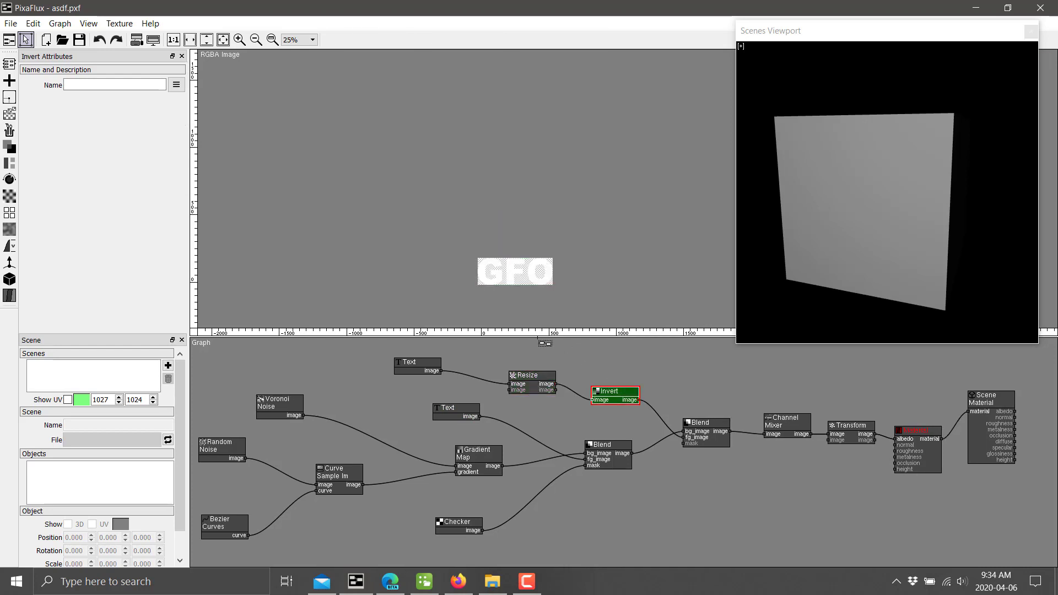
{"action": "left_click", "coordinate": [463, 411]}
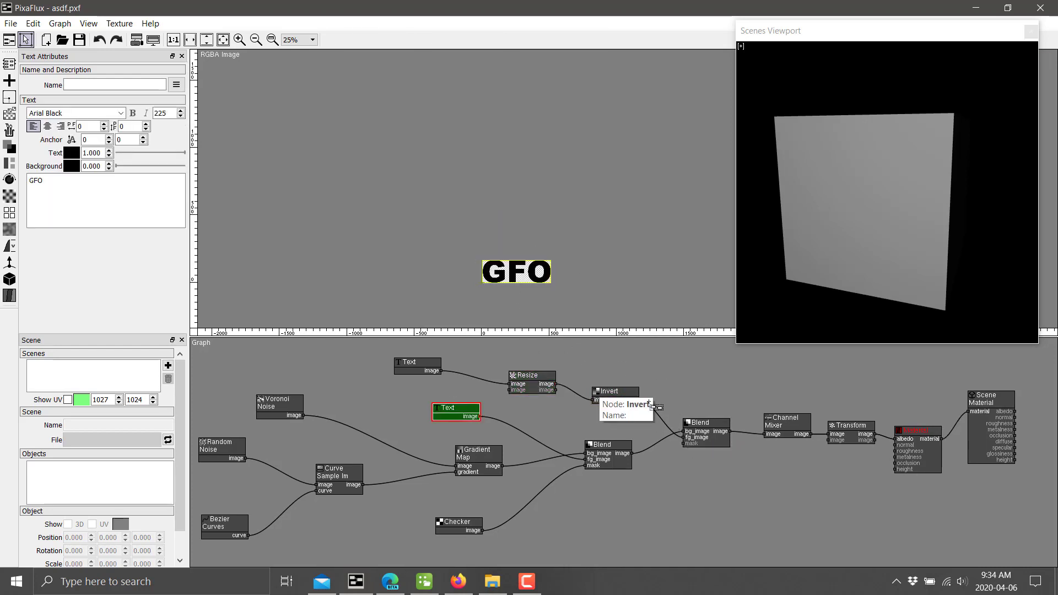
{"action": "left_click", "coordinate": [718, 429]}
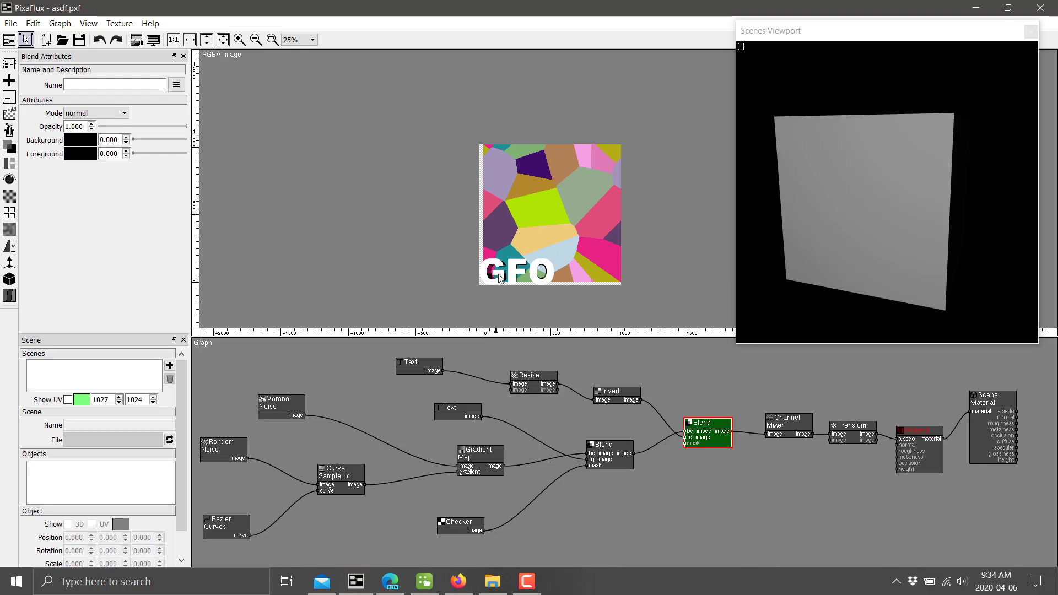
{"action": "left_click", "coordinate": [793, 421]}
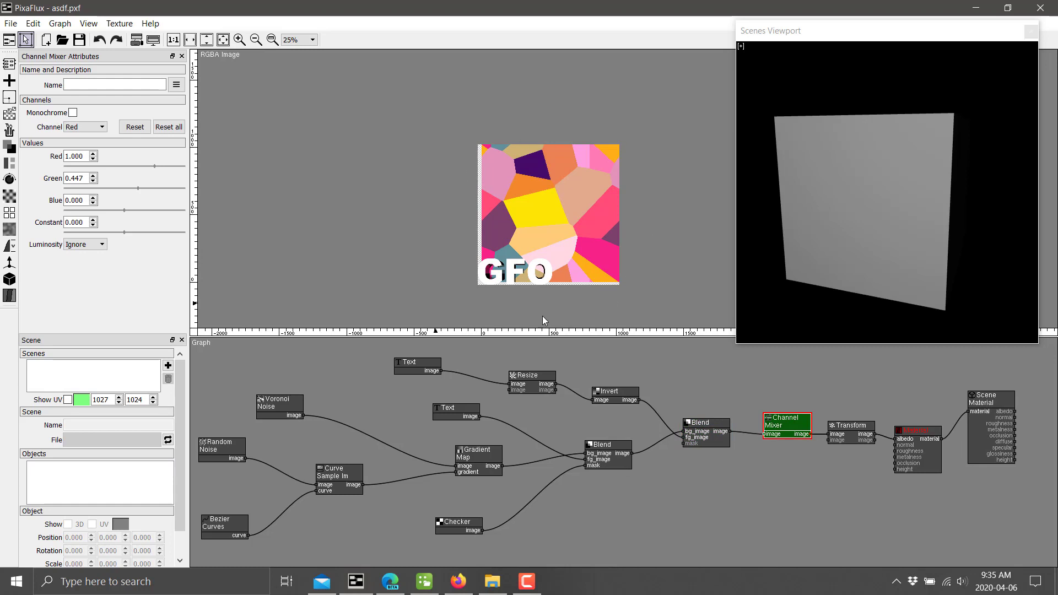
{"action": "left_click", "coordinate": [859, 427]}
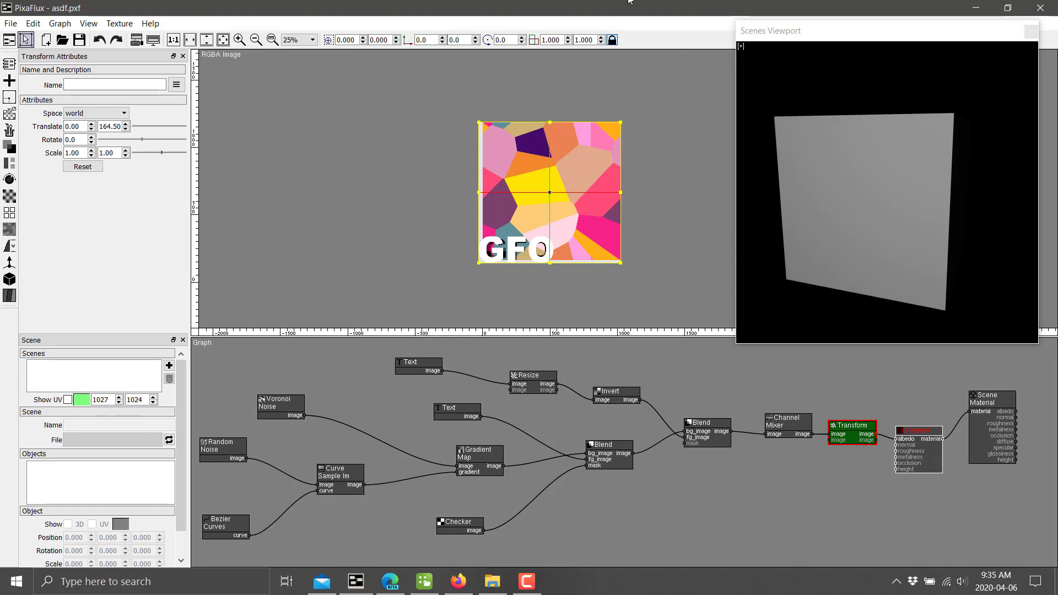
Close the floating 3D scenes viewport and add a Billow Noise node in the empty graph area below the final Blend node.
{"action": "left_click", "coordinate": [1030, 31]}
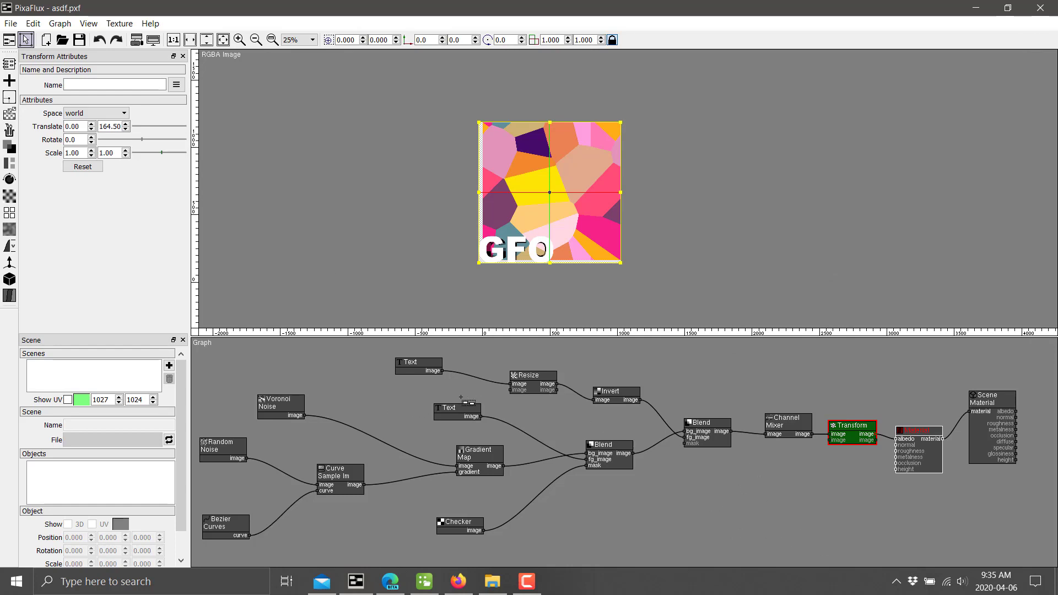
{"action": "right_click", "coordinate": [708, 521]}
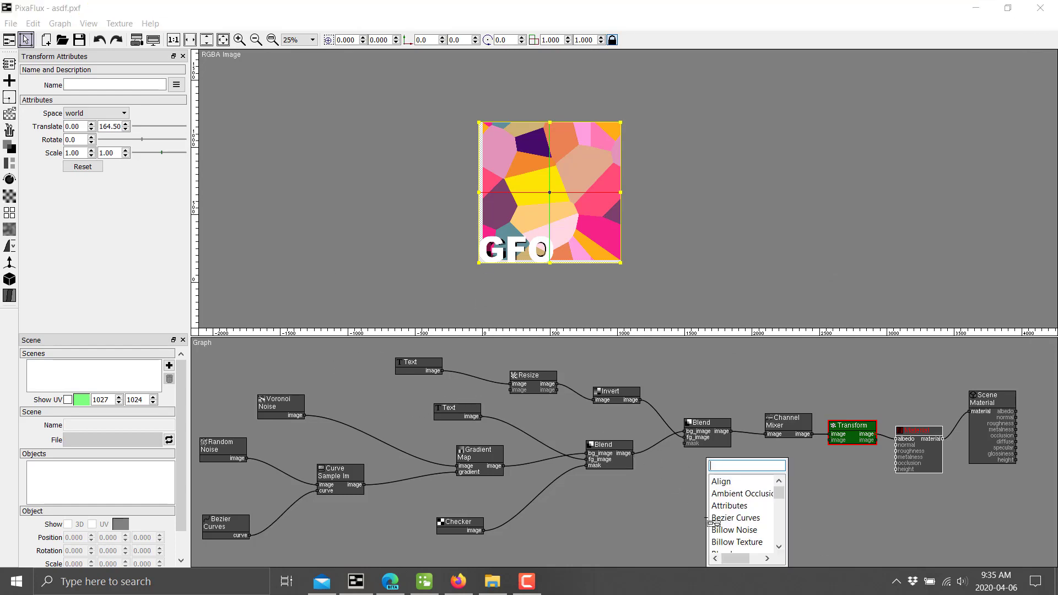
{"action": "scroll", "coordinate": [717, 507], "scroll_direction": "down", "scroll_amount": 5}
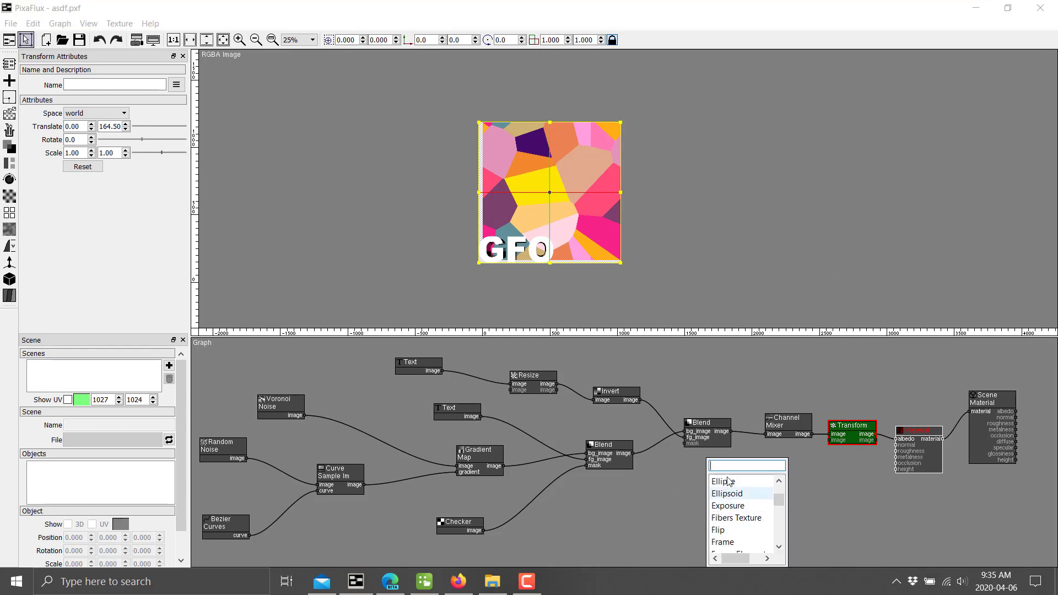
{"action": "type", "text": "Voro"}
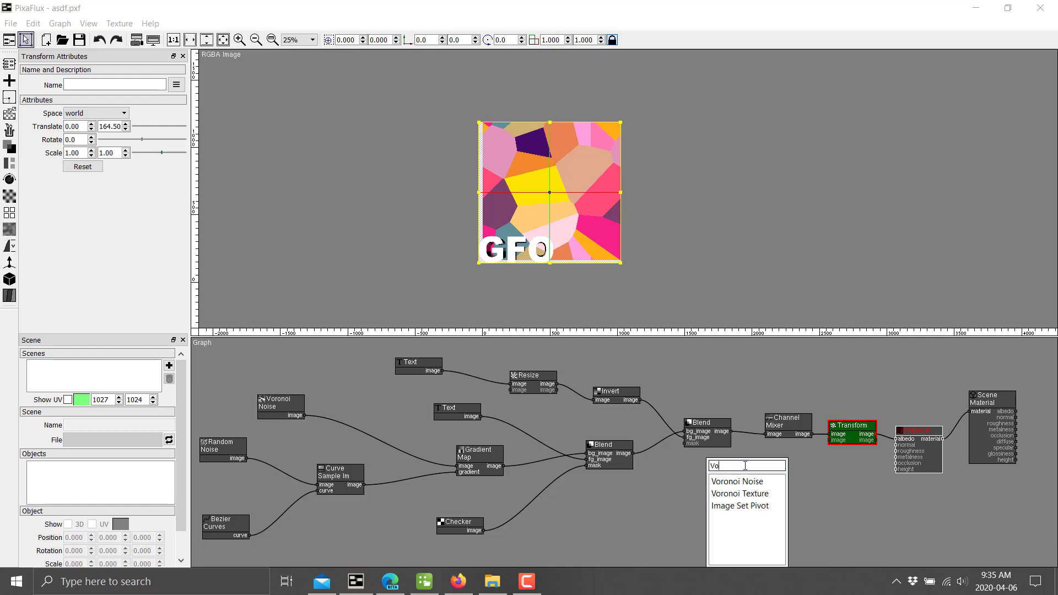
{"action": "key", "text": "BackSpace"}
{"action": "key", "text": "BackSpace"}
{"action": "key", "text": "BackSpace"}
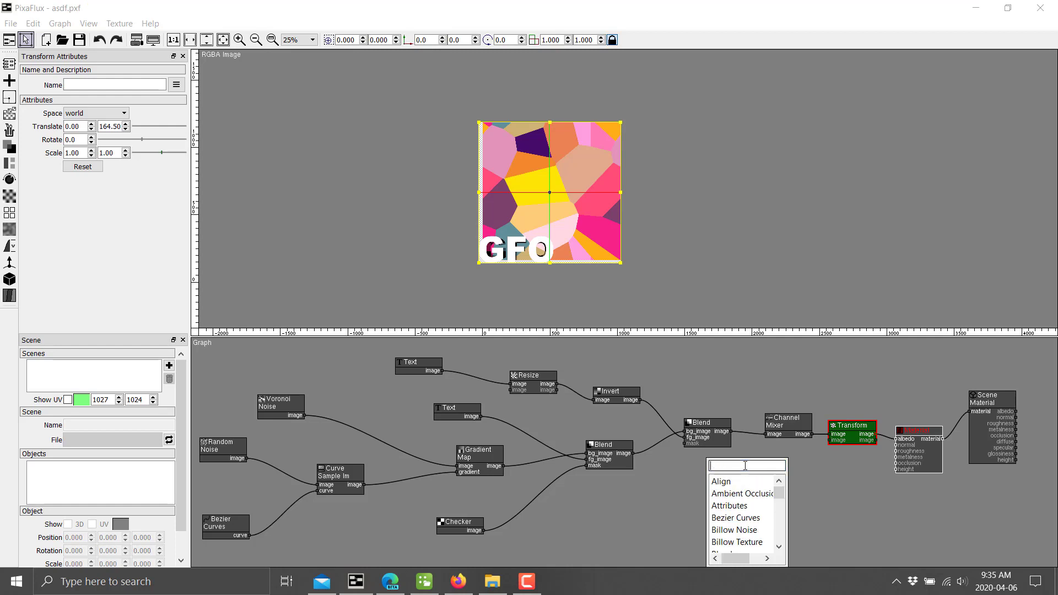
{"action": "type", "text": "Noise"}
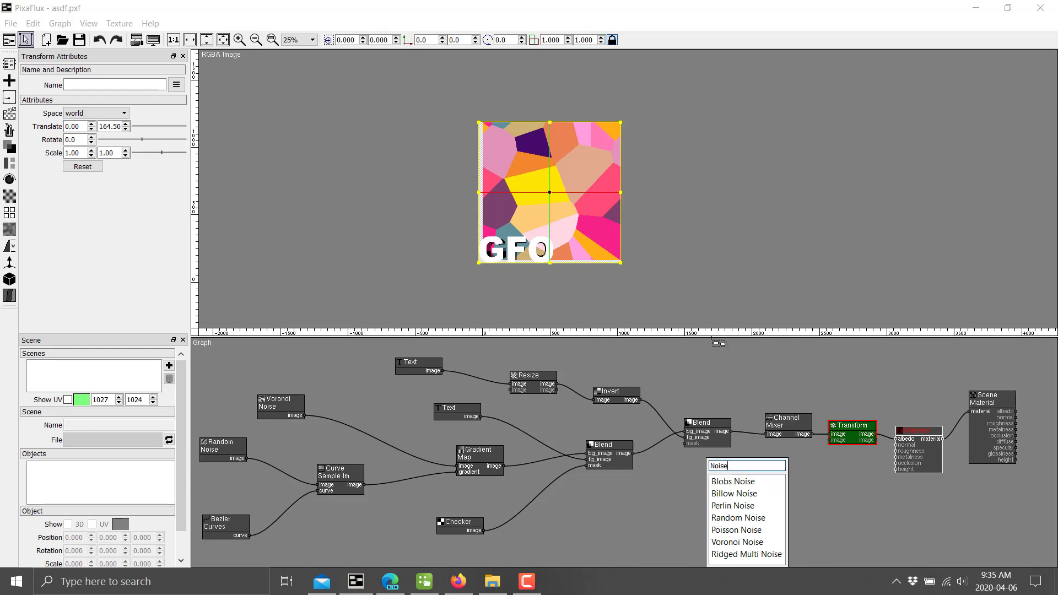
{"action": "left_click", "coordinate": [742, 497]}
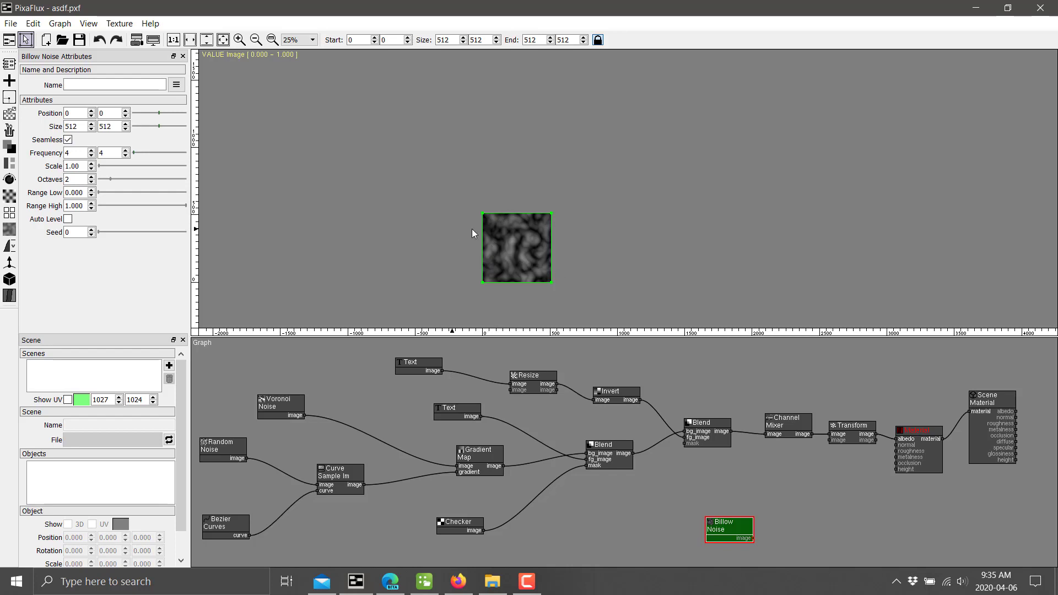
Set the Billow Noise node's horizontal frequency to 8 and its seed to 9.
{"action": "left_click", "coordinate": [93, 151]}
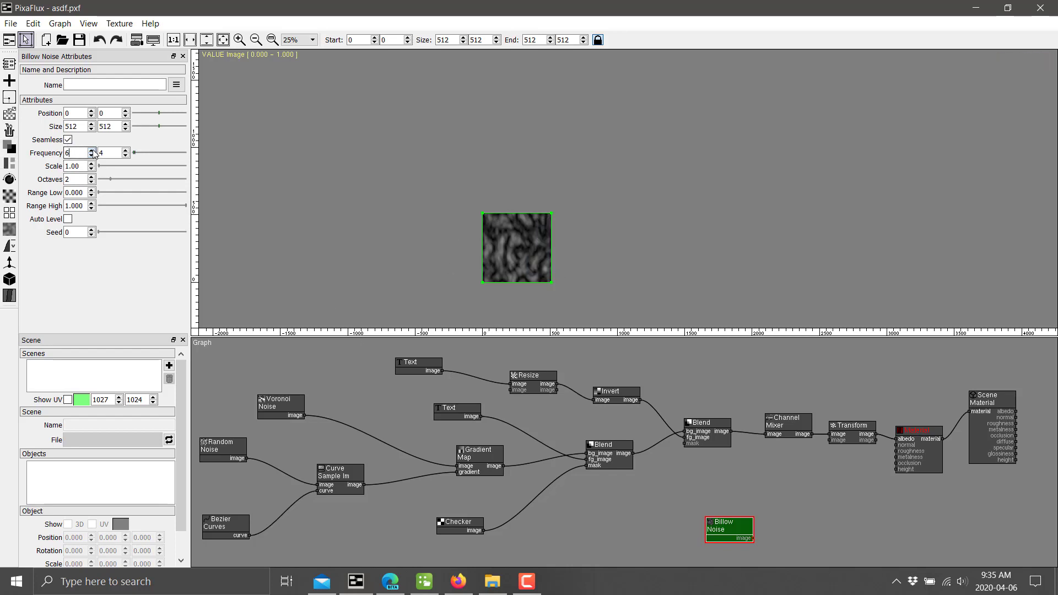
{"action": "left_click", "coordinate": [93, 230]}
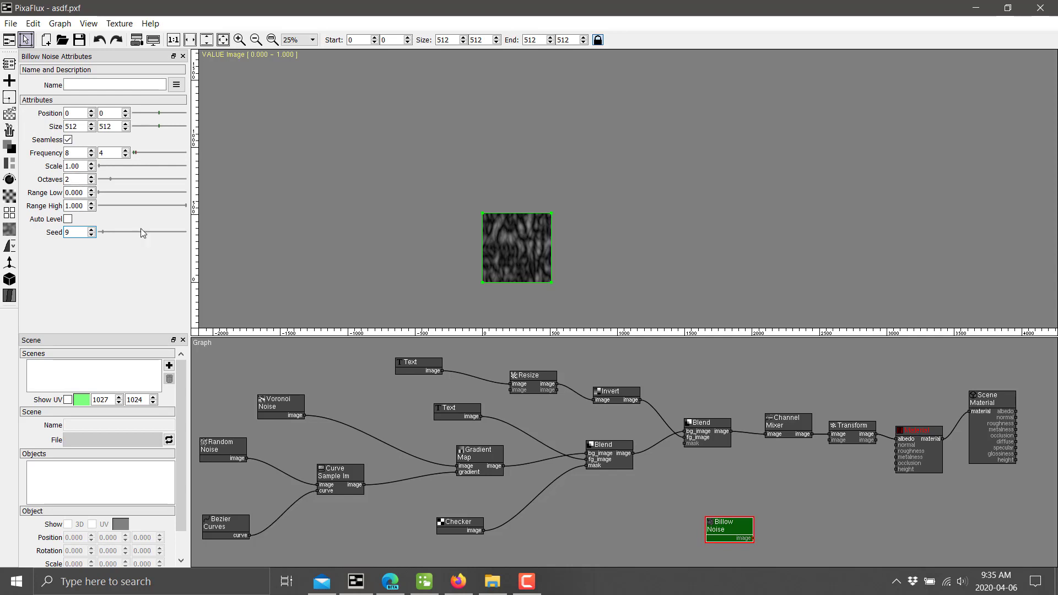
Examine the attributes and outputs of the upper Text, Random Noise and Transform nodes to compare their available settings.
{"action": "left_click", "coordinate": [419, 363]}
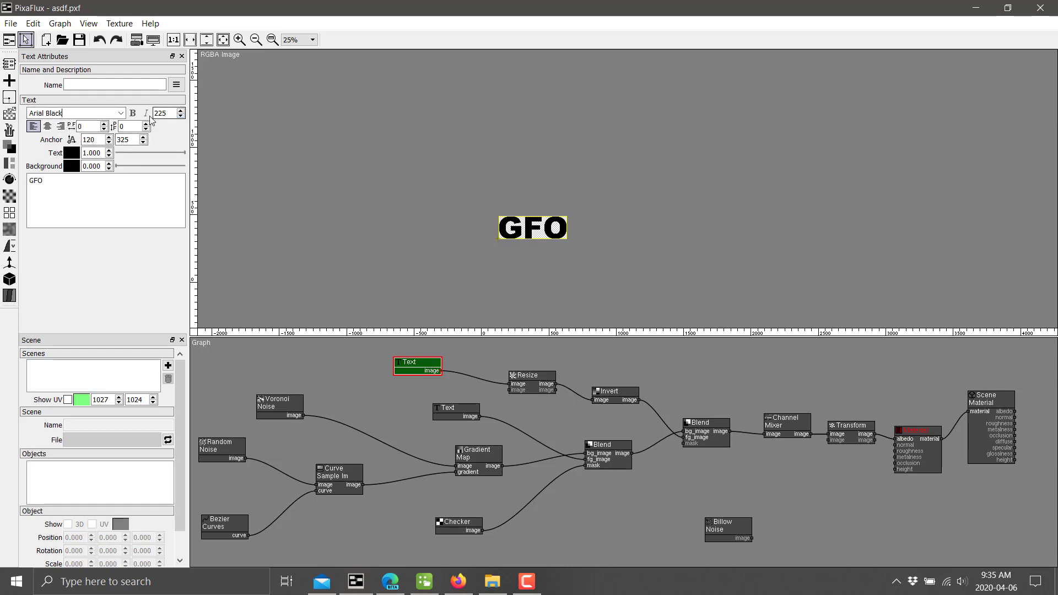
{"action": "left_click", "coordinate": [223, 444]}
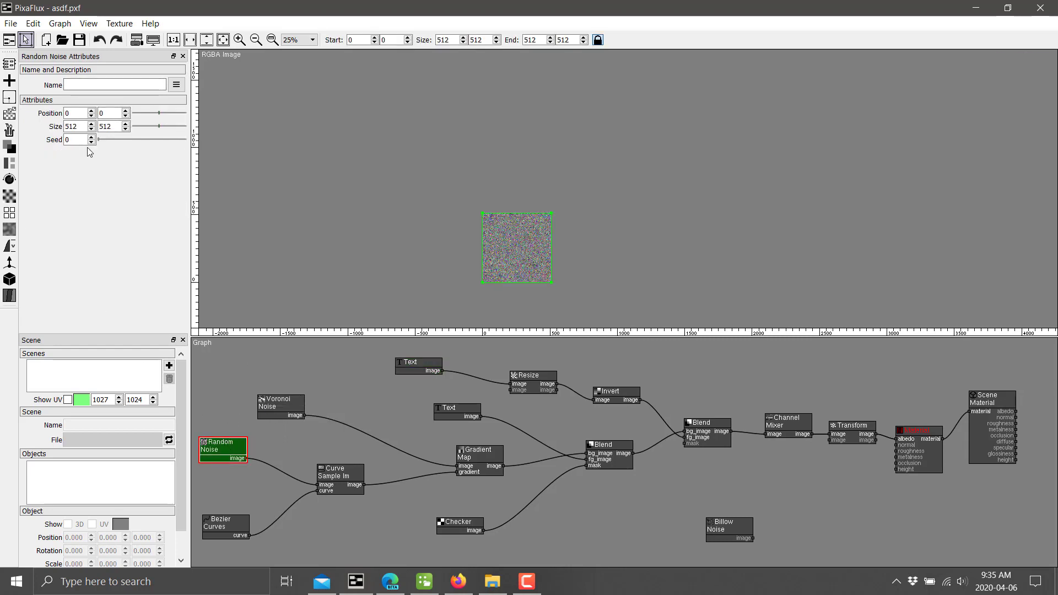
{"action": "left_click", "coordinate": [852, 427]}
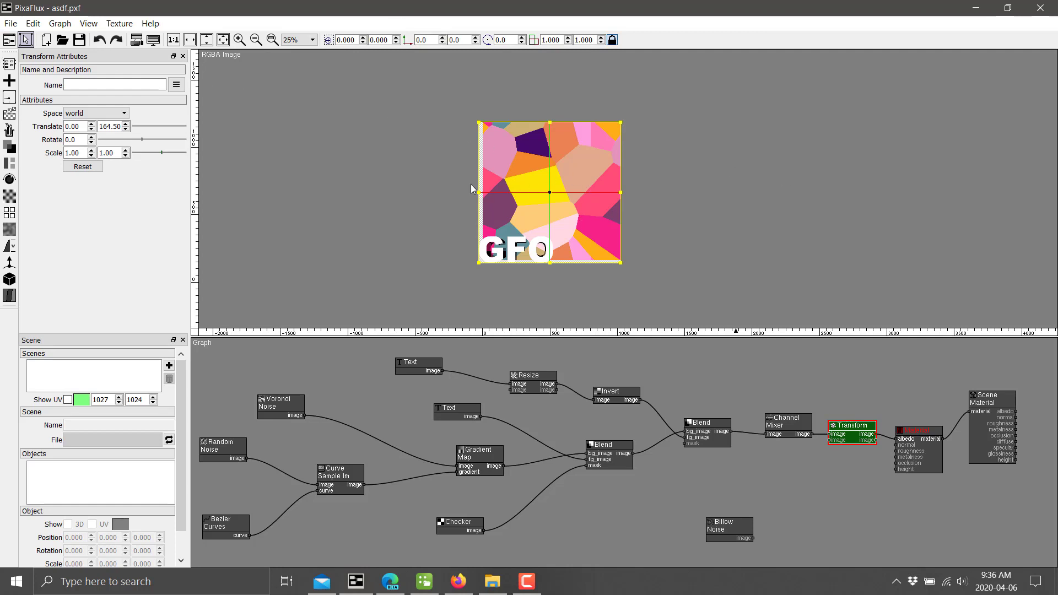
Start a new empty project and import Tiles070_2K_Color.jpg into its graph from the Tiles070_2K-JPG folder in File Explorer.
{"action": "left_click", "coordinate": [11, 23]}
{"action": "mouse_move", "coordinate": [66, 38]}
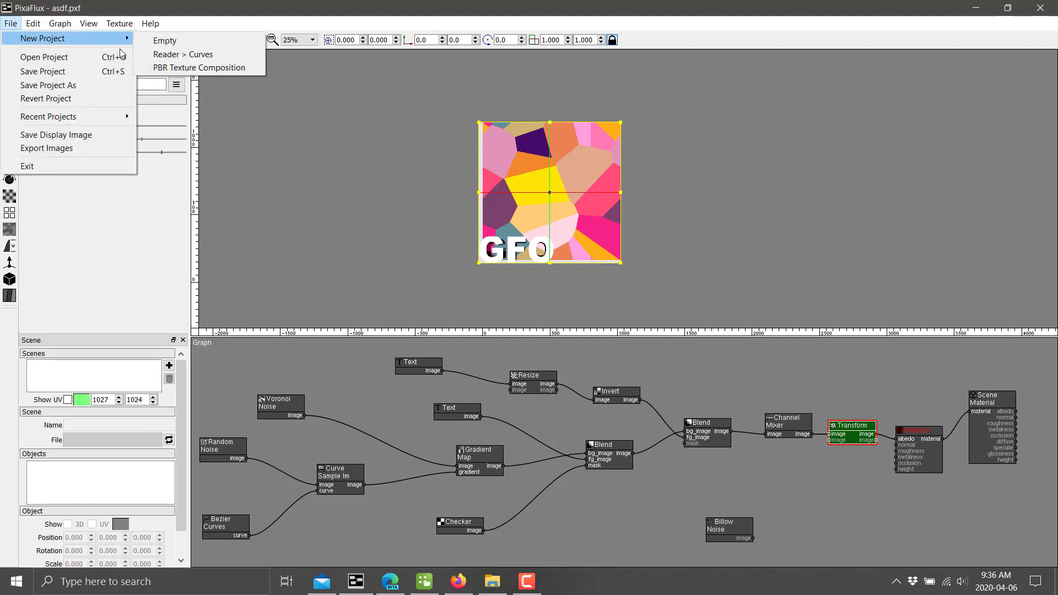
{"action": "left_click", "coordinate": [159, 43]}
{"action": "left_click", "coordinate": [551, 309]}
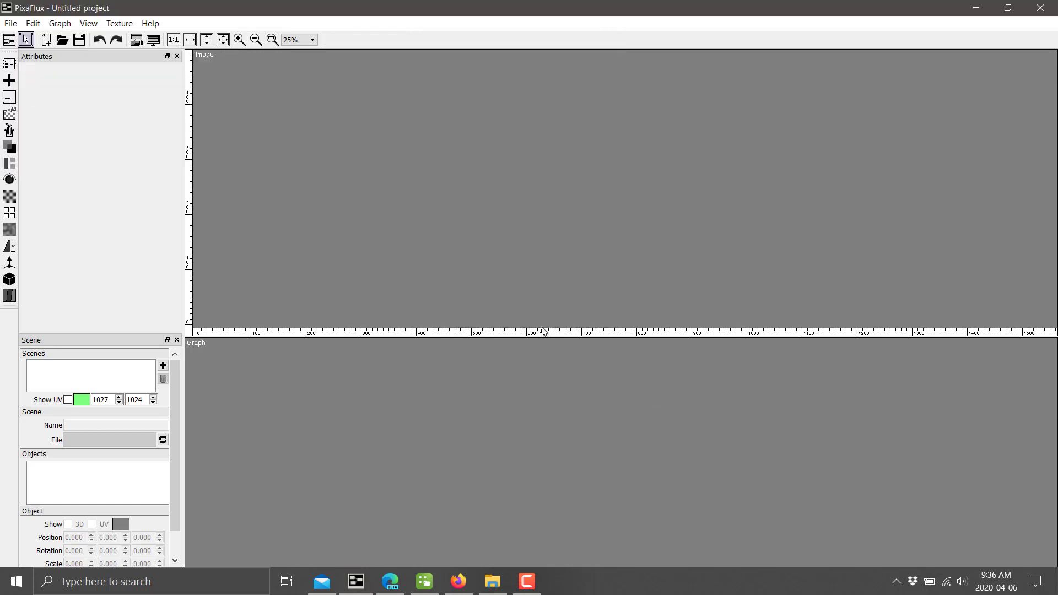
{"action": "left_click", "coordinate": [492, 581]}
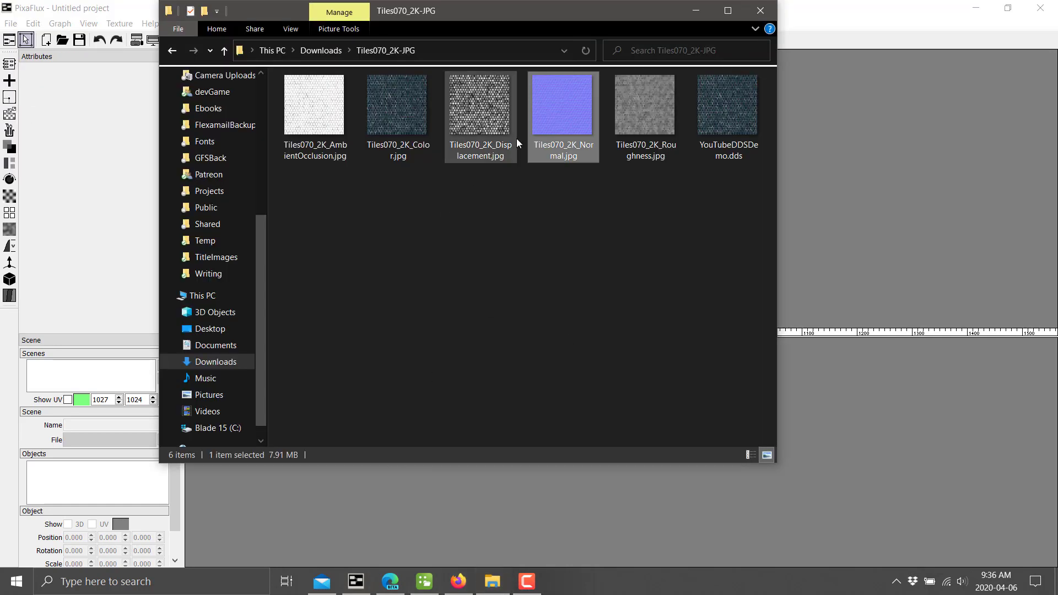
{"action": "left_click_drag", "start_coordinate": [399, 108], "coordinate": [291, 413]}
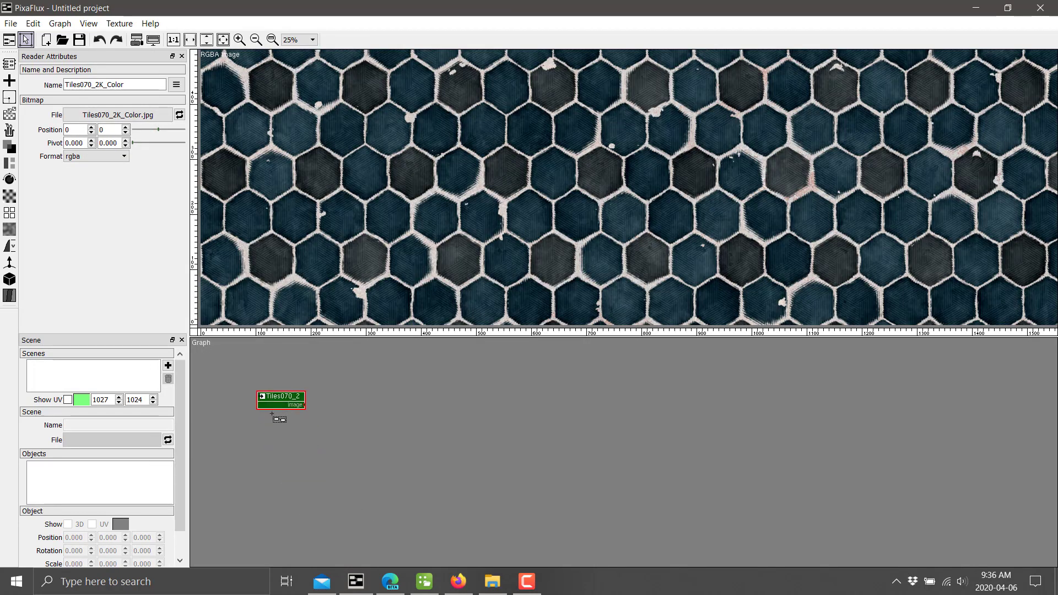
Add a Reader node below the tile texture node and load Uziel.png from the Desktop into it.
{"action": "left_click", "coordinate": [9, 148]}
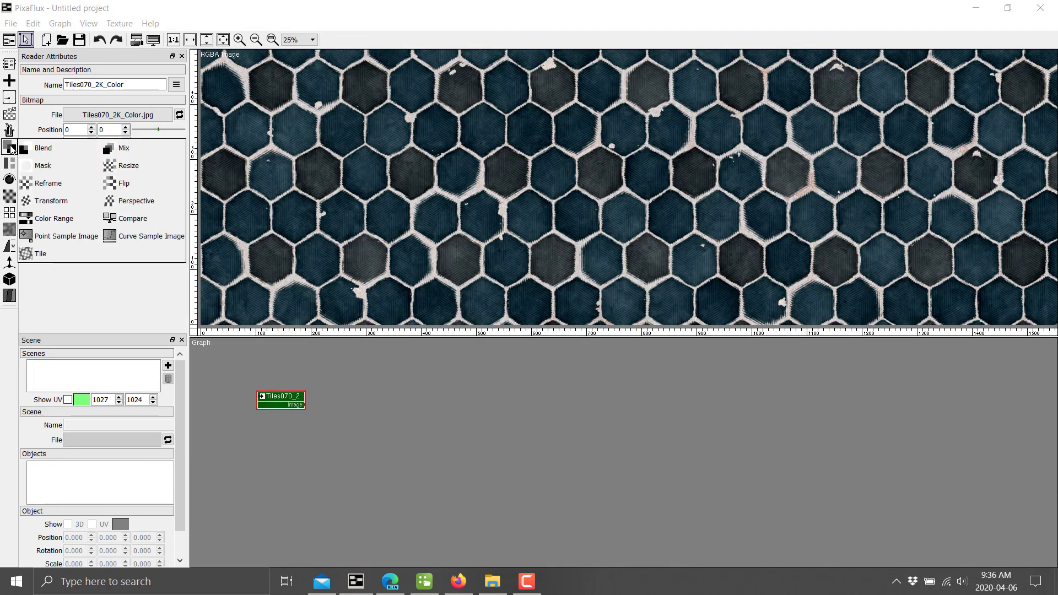
{"action": "left_click", "coordinate": [6, 167]}
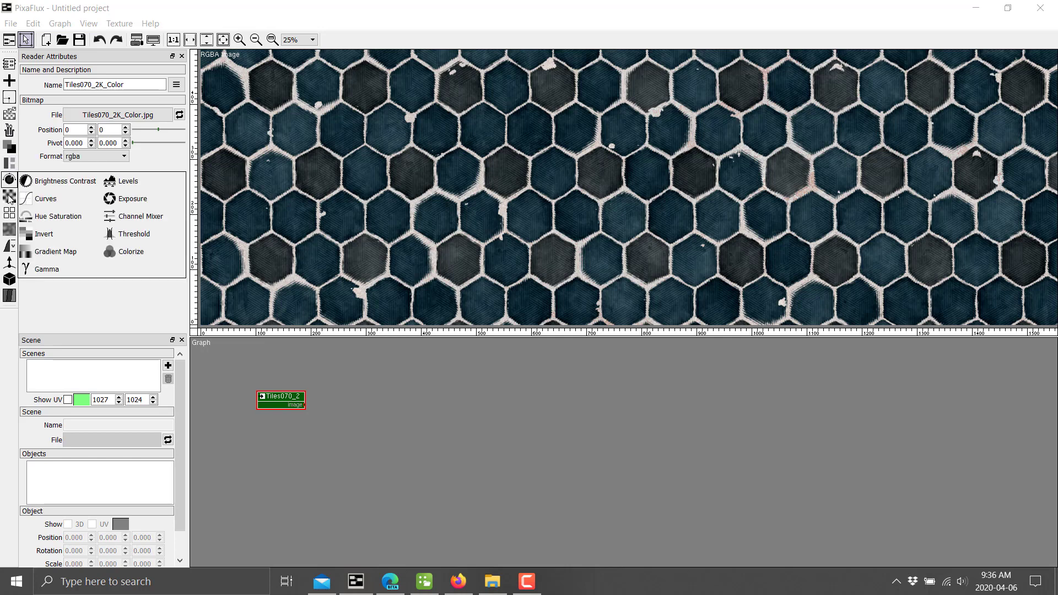
{"action": "mouse_move", "coordinate": [8, 146]}
{"action": "mouse_move", "coordinate": [9, 114]}
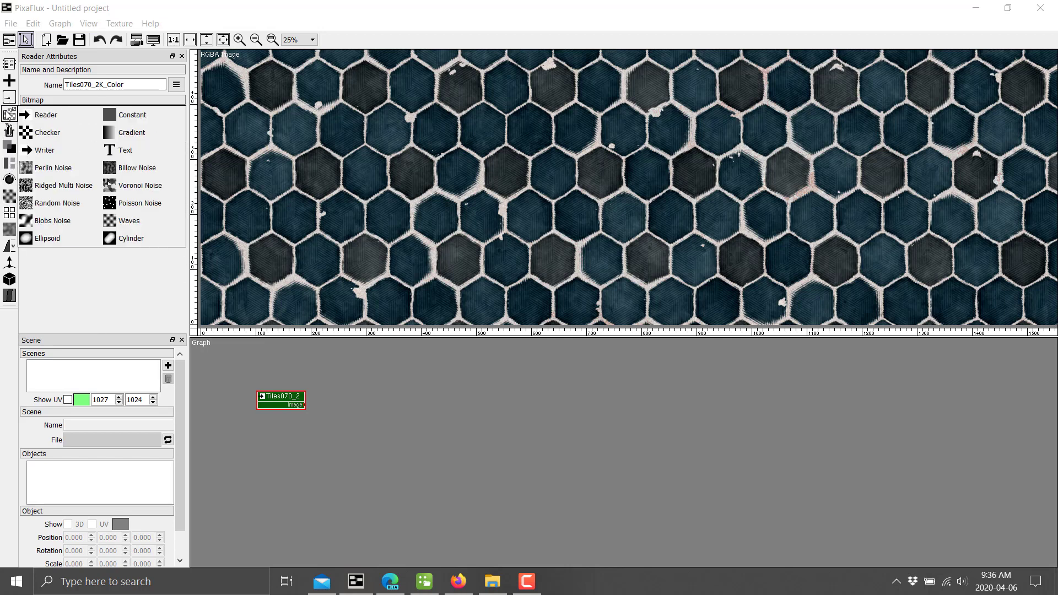
{"action": "left_click", "coordinate": [46, 116]}
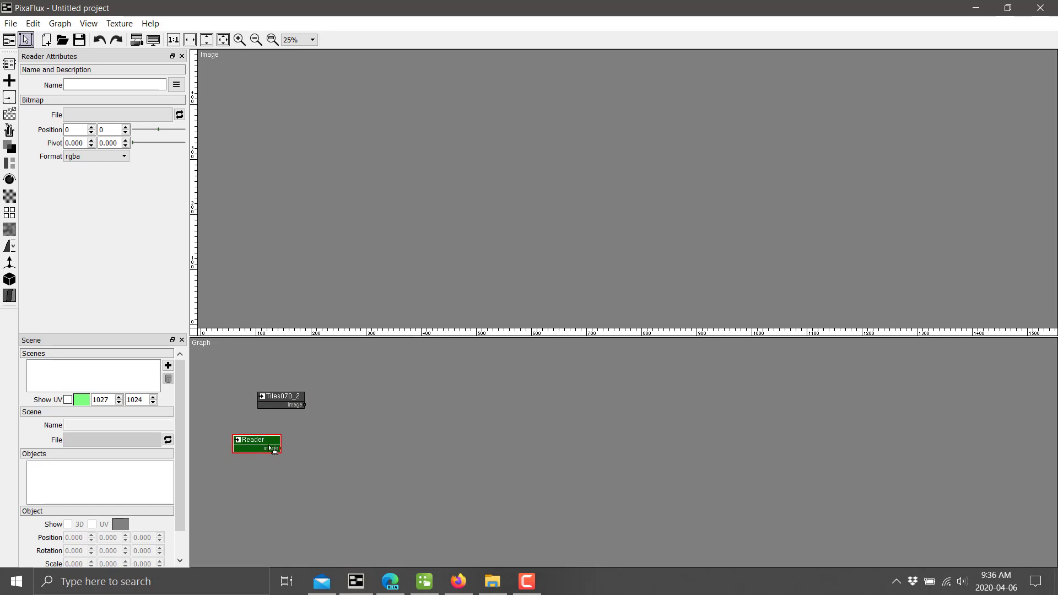
{"action": "left_click", "coordinate": [163, 115]}
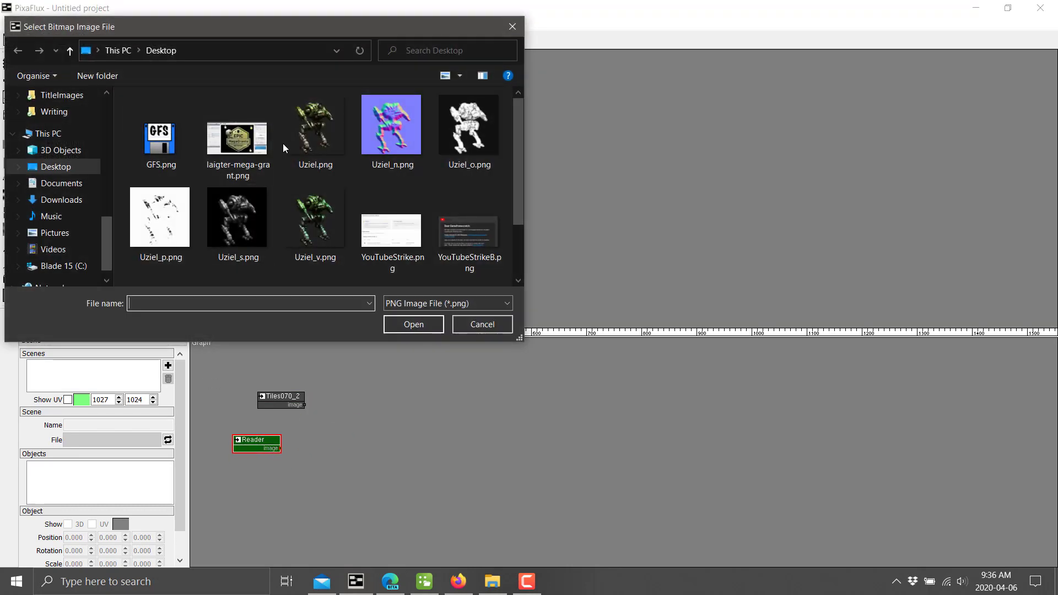
{"action": "double_click", "coordinate": [294, 129]}
{"action": "left_click", "coordinate": [328, 447]}
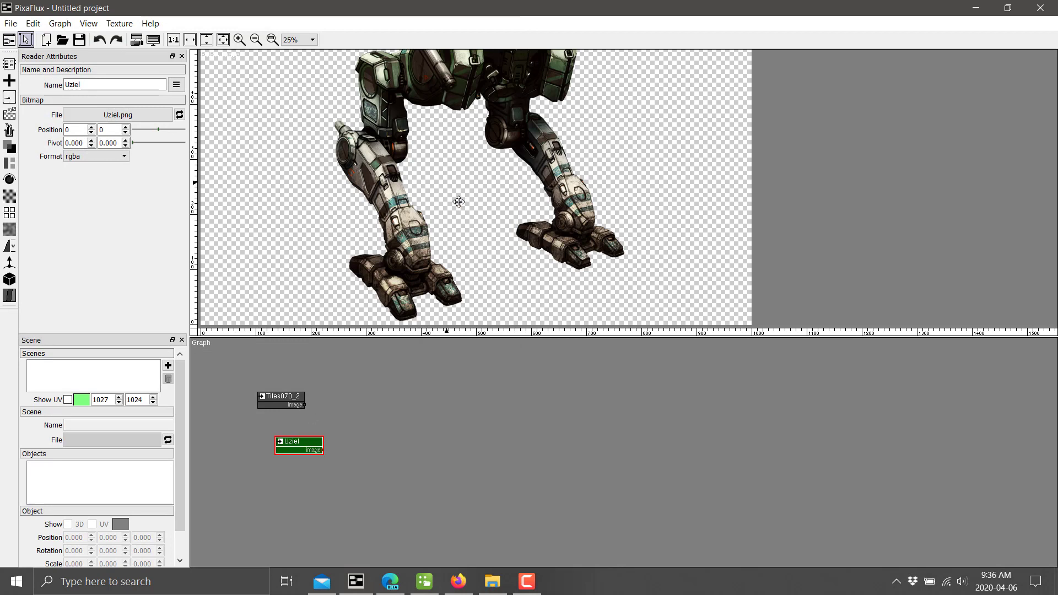
Delete the Tiles070_2K_Color node and move the Uziel node slightly up and left in the graph.
{"action": "left_click", "coordinate": [287, 396]}
{"action": "key", "text": "Delete"}
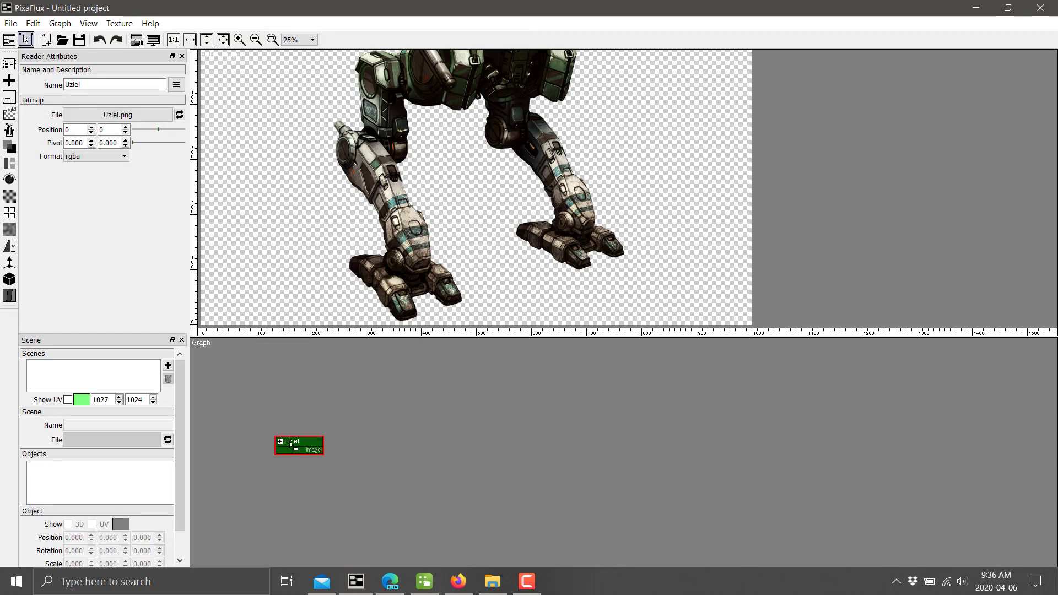
{"action": "left_click_drag", "start_coordinate": [286, 441], "coordinate": [273, 429]}
{"action": "left_click", "coordinate": [223, 39]}
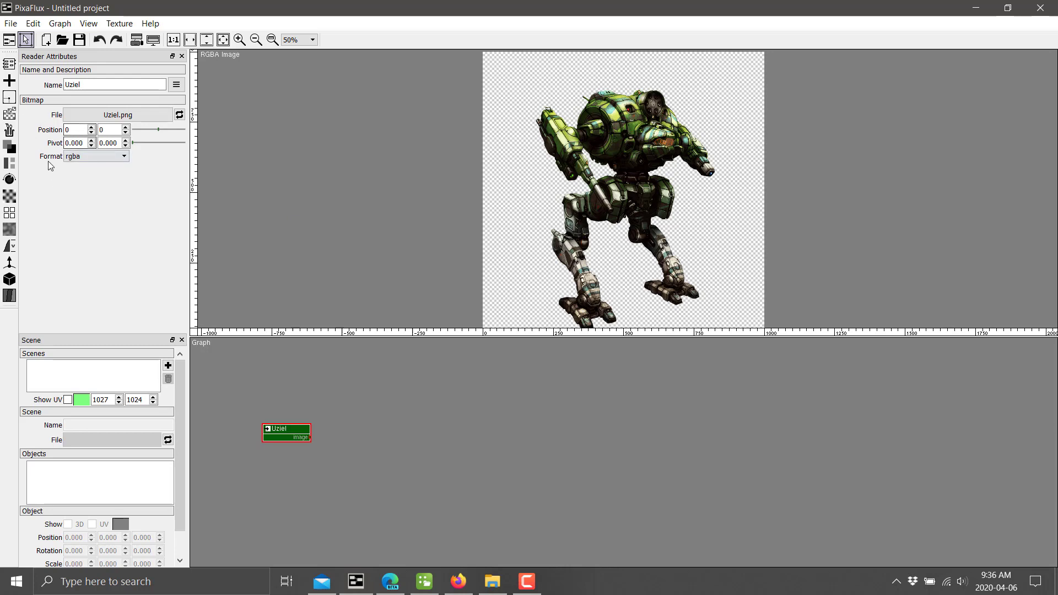
Add a Brightness Contrast node connected after the Uziel node and set its brightness to about 0.070.
{"action": "left_click", "coordinate": [9, 179]}
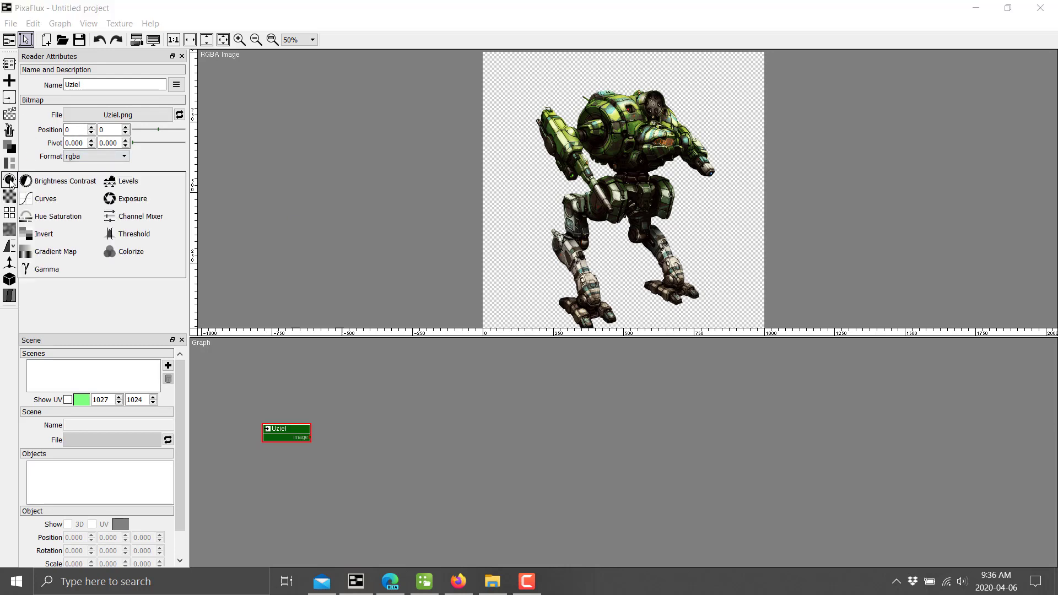
{"action": "left_click", "coordinate": [64, 182]}
{"action": "left_click_drag", "start_coordinate": [349, 427], "coordinate": [376, 425]}
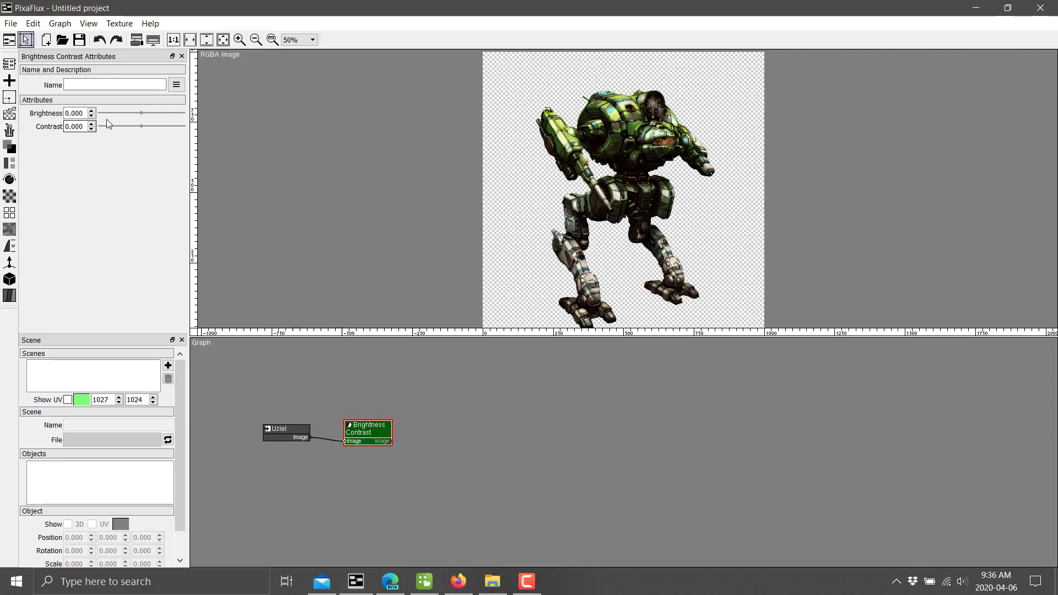
{"action": "left_click_drag", "start_coordinate": [144, 114], "coordinate": [155, 114]}
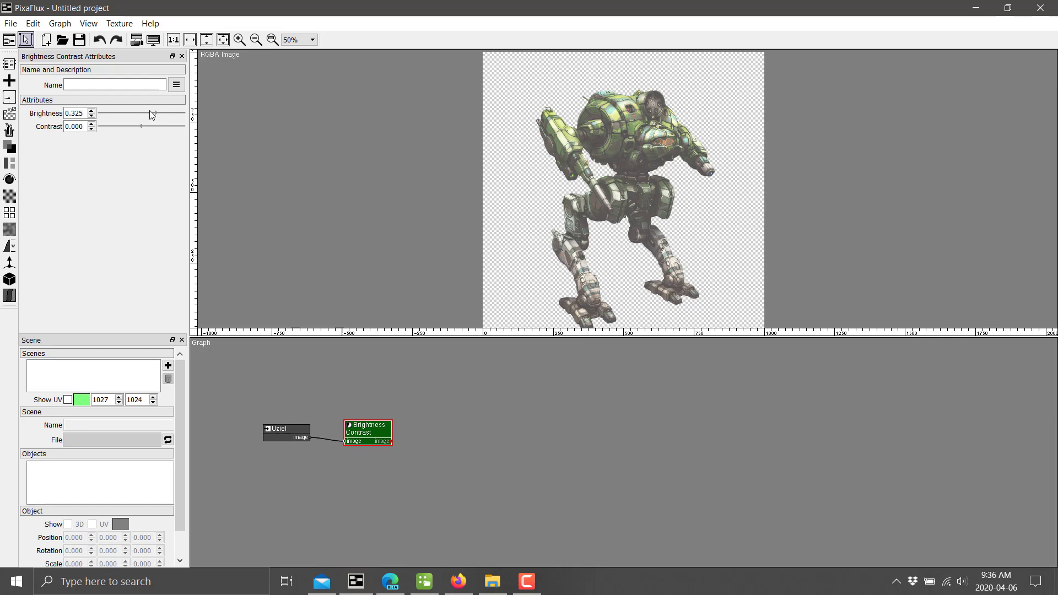
{"action": "left_click", "coordinate": [144, 113]}
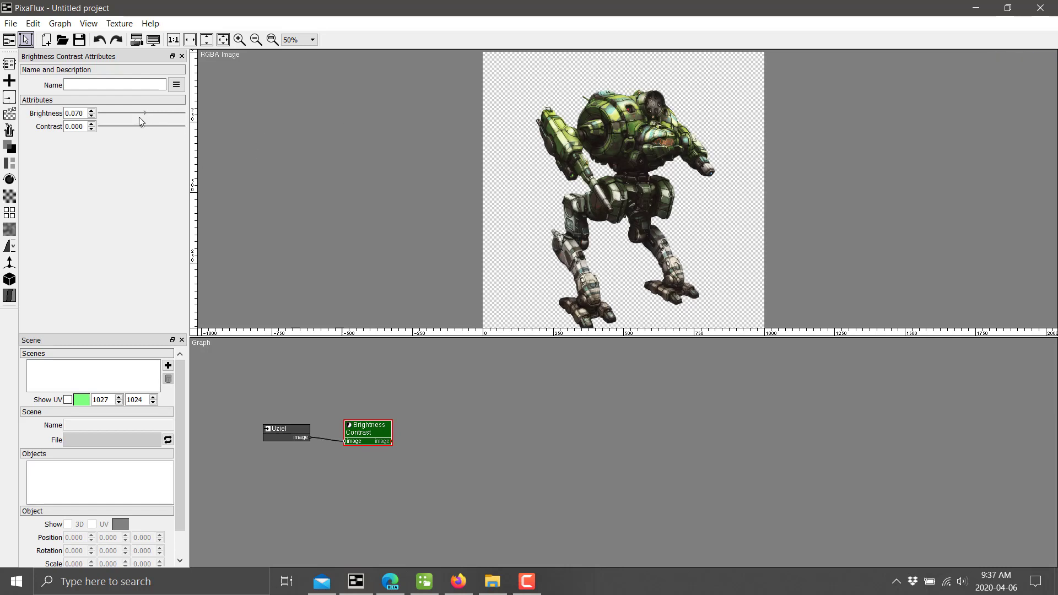
Add an Exposure node after the Brightness Contrast node and set its value to about -1.051.
{"action": "left_click", "coordinate": [9, 179]}
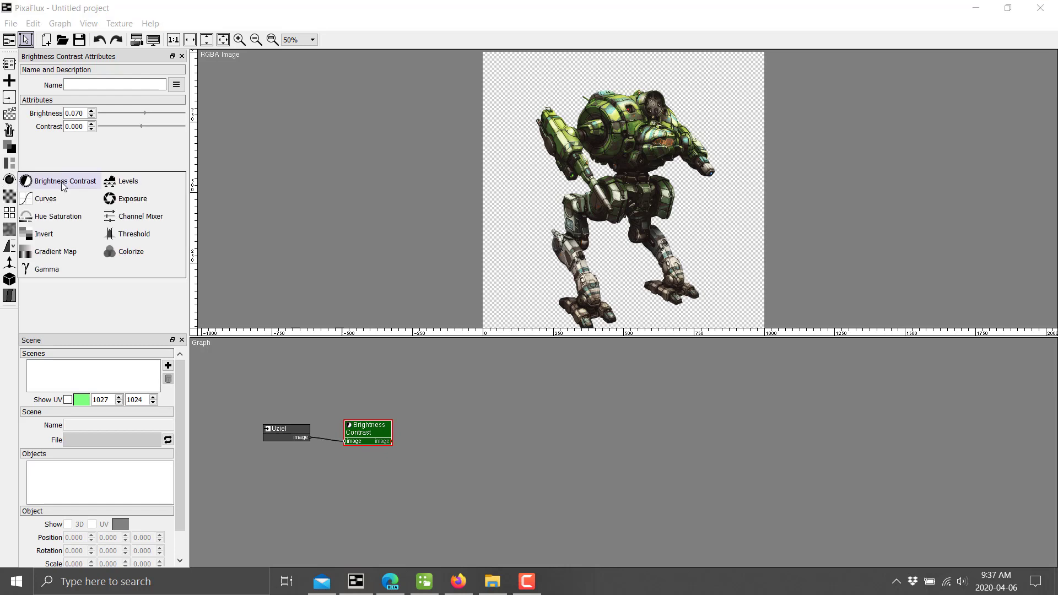
{"action": "left_click", "coordinate": [118, 200]}
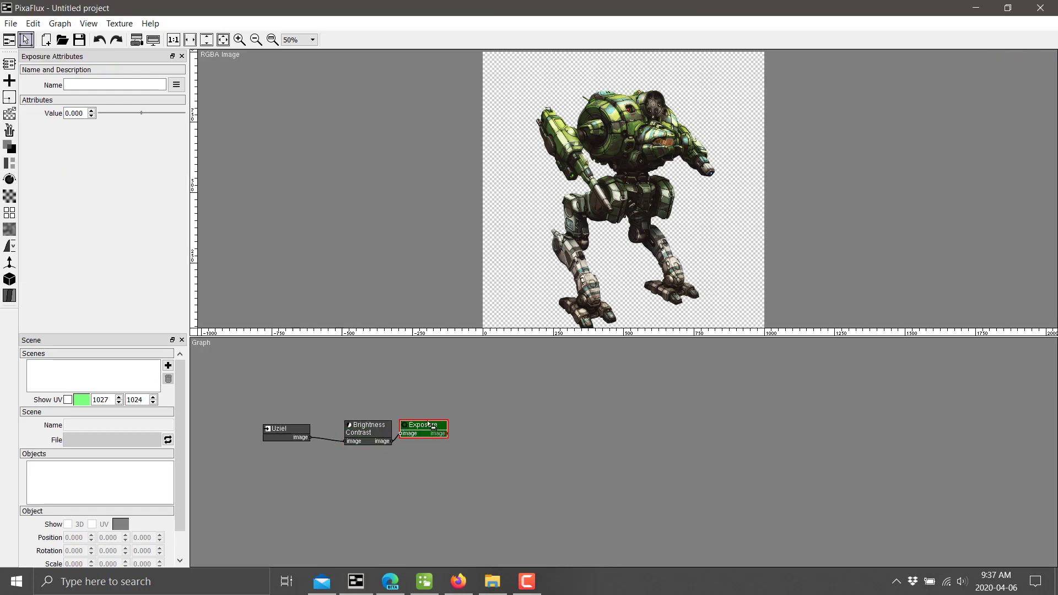
{"action": "left_click", "coordinate": [160, 112]}
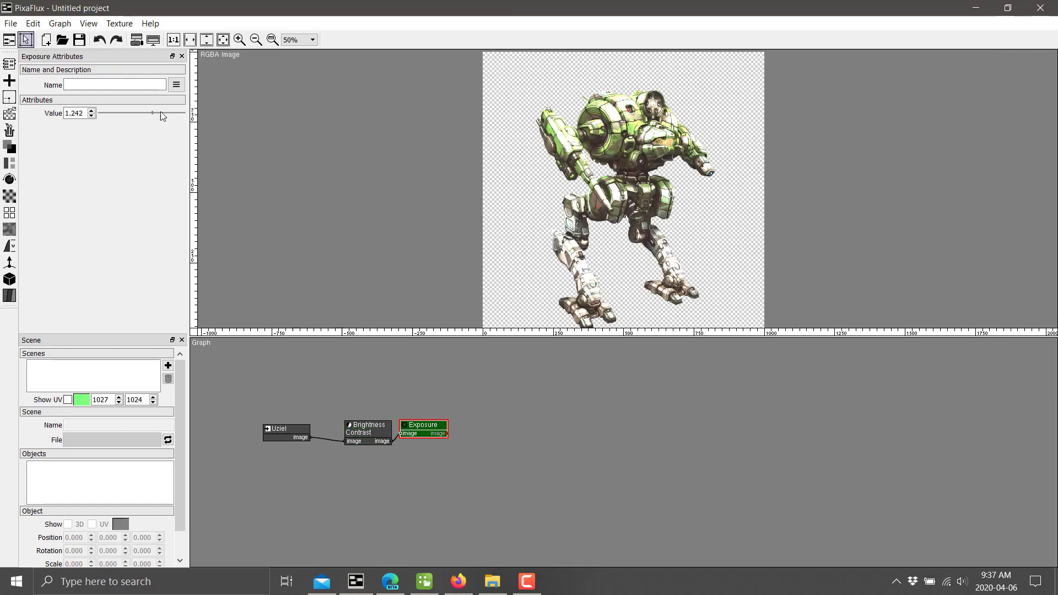
{"action": "left_click_drag", "start_coordinate": [118, 112], "coordinate": [139, 113]}
{"action": "left_click", "coordinate": [132, 113]}
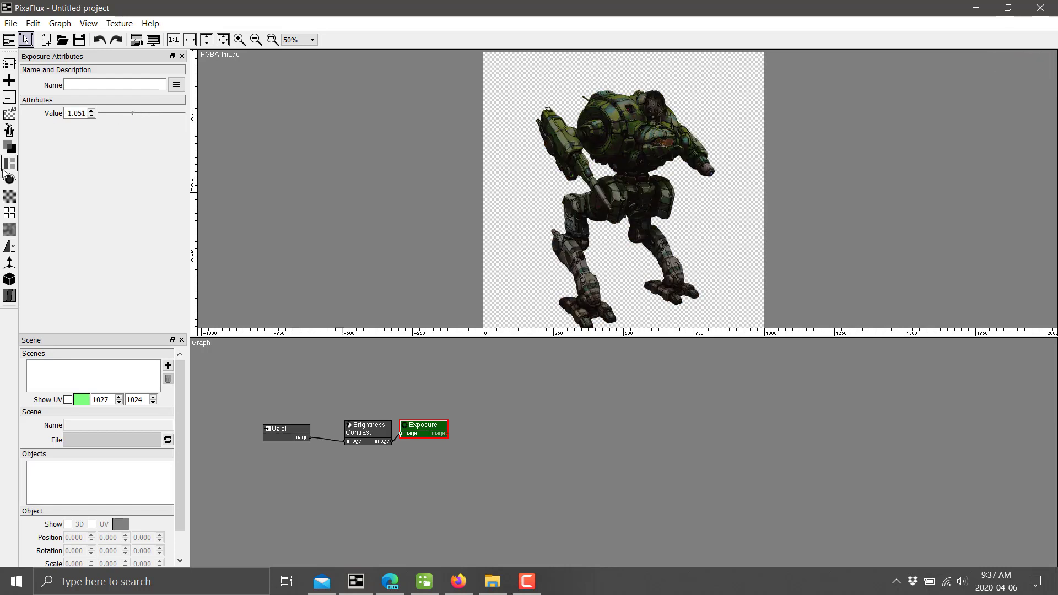
Add a Curves node after Exposure with its RGB curve raised to output 0.609 at input 0.418, and open its channel choices.
{"action": "left_click", "coordinate": [9, 179]}
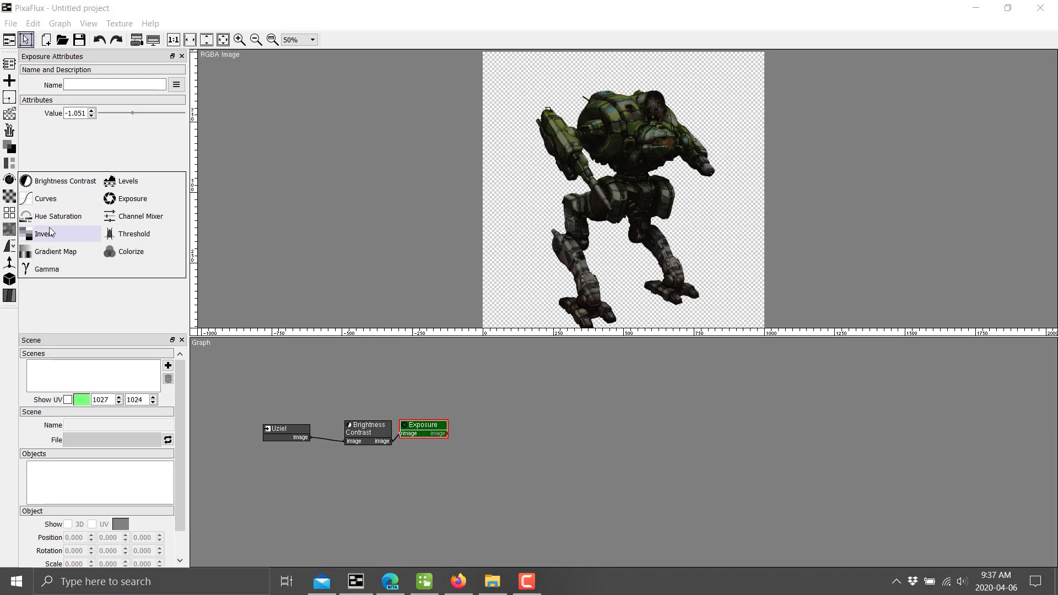
{"action": "left_click", "coordinate": [45, 198]}
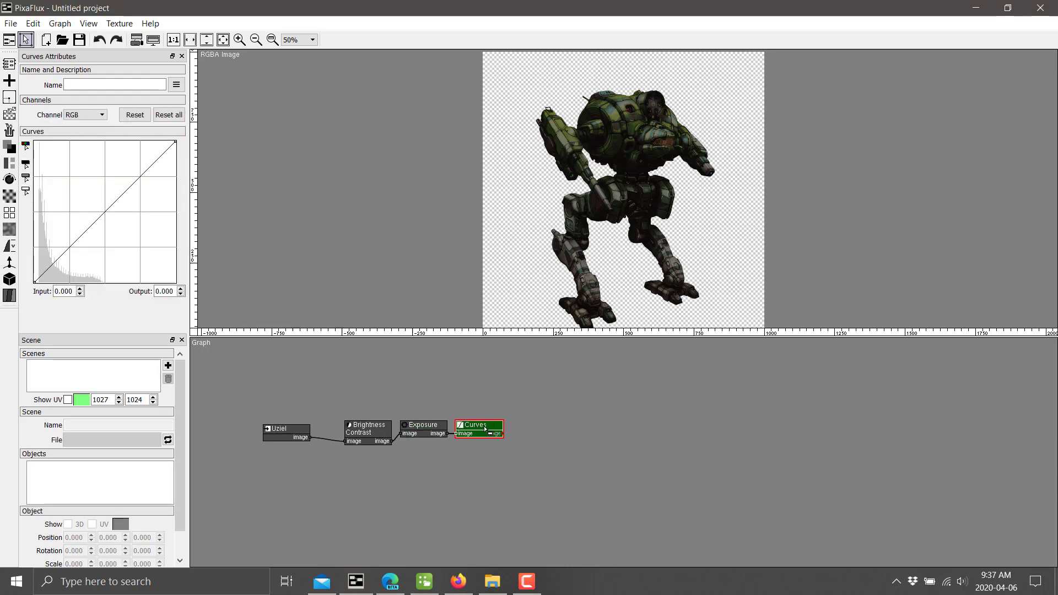
{"action": "left_click_drag", "start_coordinate": [76, 239], "coordinate": [93, 196]}
{"action": "left_click", "coordinate": [101, 113]}
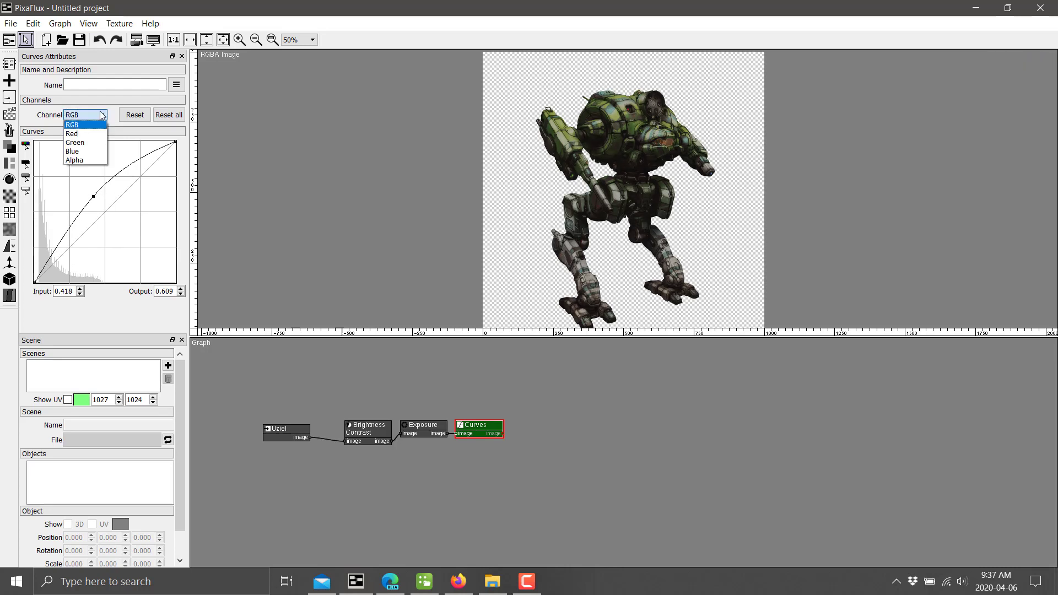
Search for noise nodes, then add a Checkerboard Texture node below the Curves node instead.
{"action": "left_click", "coordinate": [132, 180]}
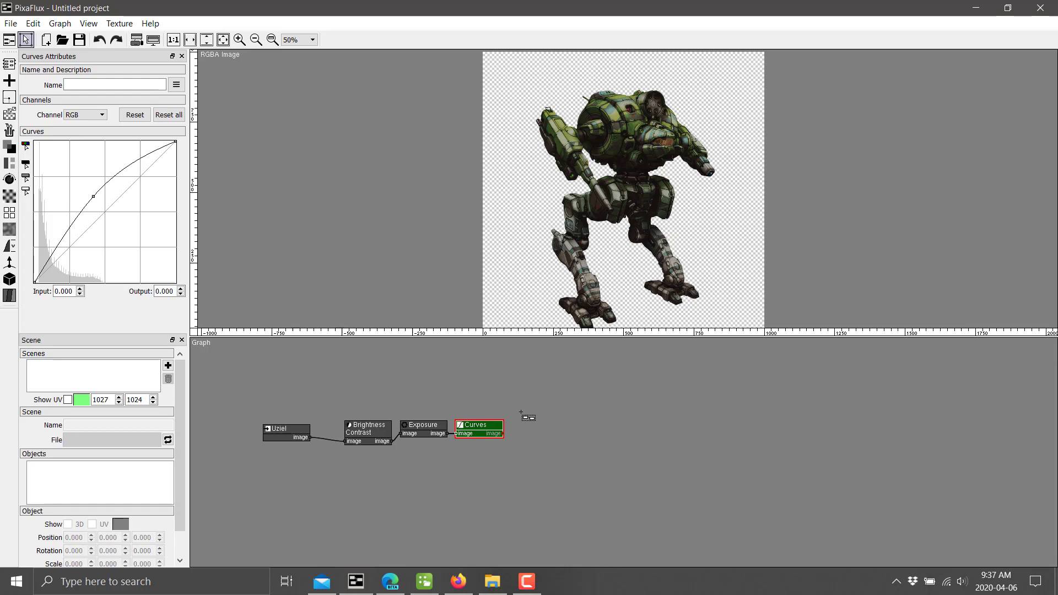
{"action": "right_click", "coordinate": [473, 507]}
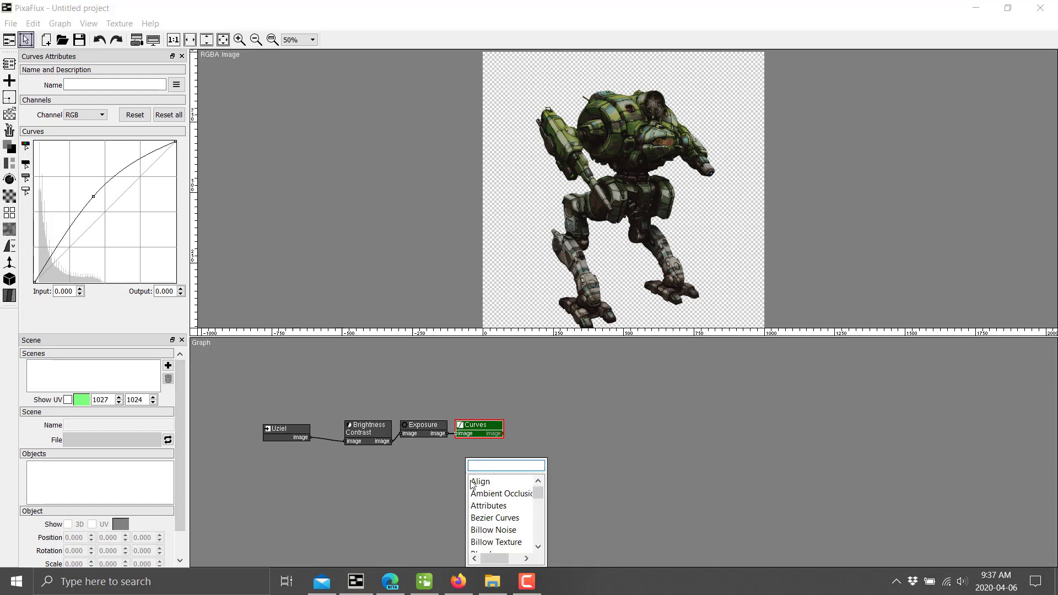
{"action": "left_click_drag", "start_coordinate": [472, 484], "coordinate": [562, 453]}
{"action": "type", "text": "noise"}
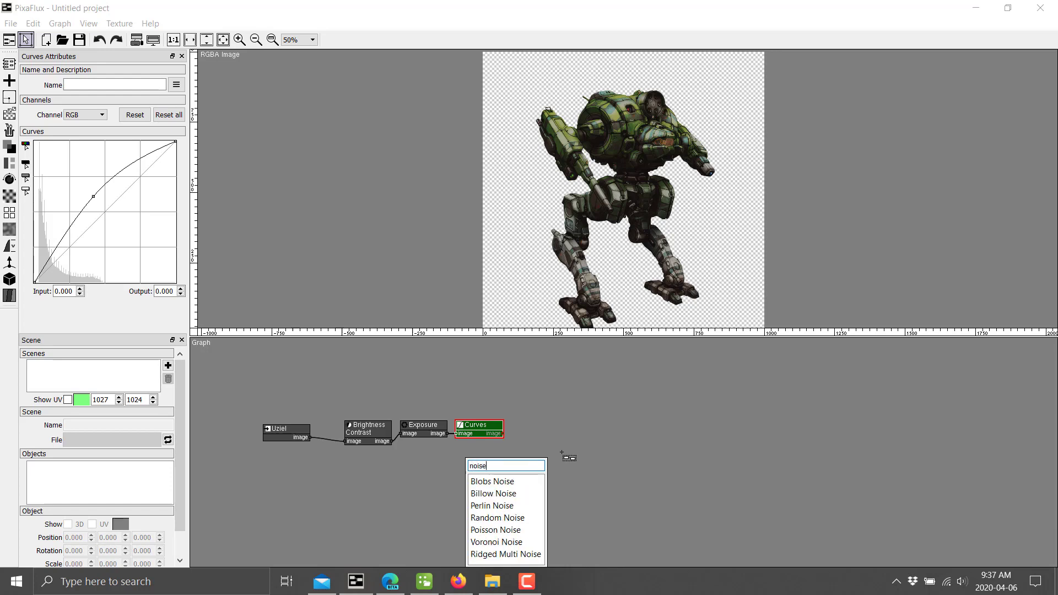
{"action": "key", "text": "BackSpace"}
{"action": "key", "text": "BackSpace"}
{"action": "key", "text": "BackSpace"}
{"action": "key", "text": "BackSpace"}
{"action": "type", "text": "check"}
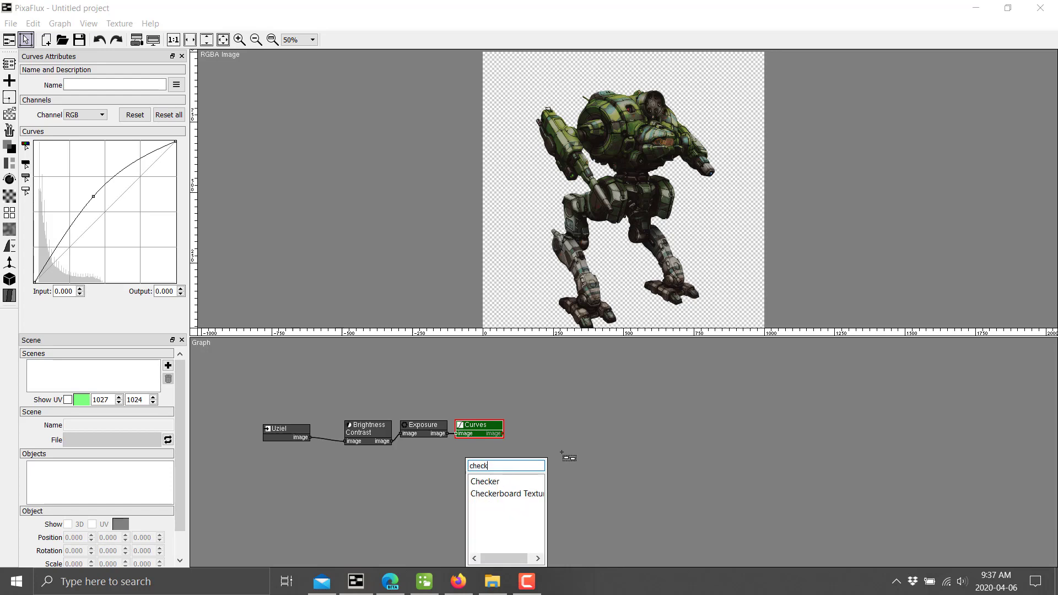
{"action": "left_click", "coordinate": [499, 497]}
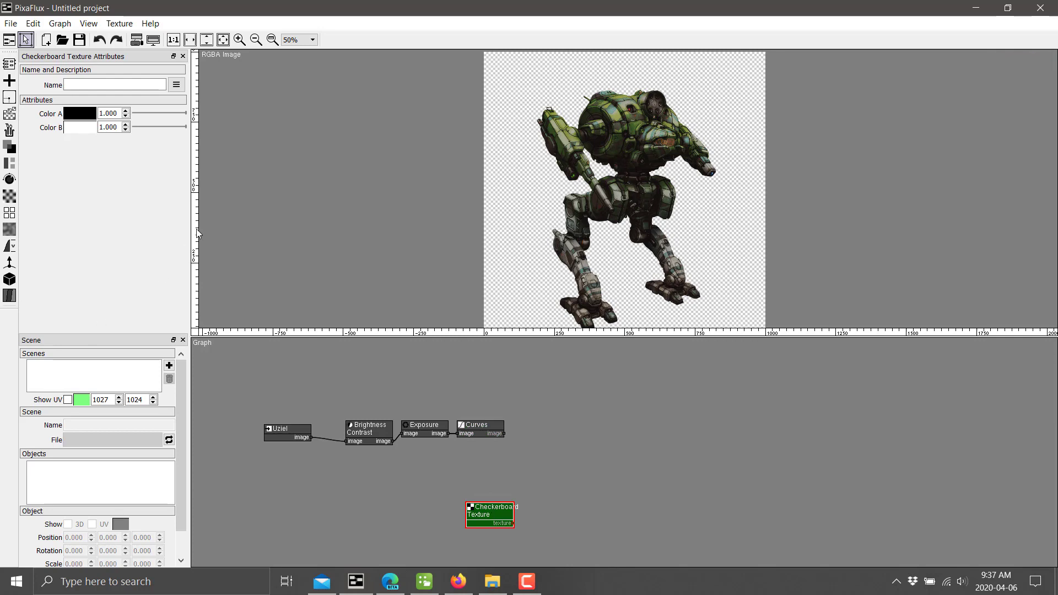
Cancel exposing the Checkerboard Texture node's colour attributes and delete that node from the graph.
{"action": "left_click_drag", "start_coordinate": [118, 113], "coordinate": [45, 126]}
{"action": "left_click_drag", "start_coordinate": [149, 125], "coordinate": [188, 130]}
{"action": "right_click", "coordinate": [596, 498]}
{"action": "right_click", "coordinate": [506, 506]}
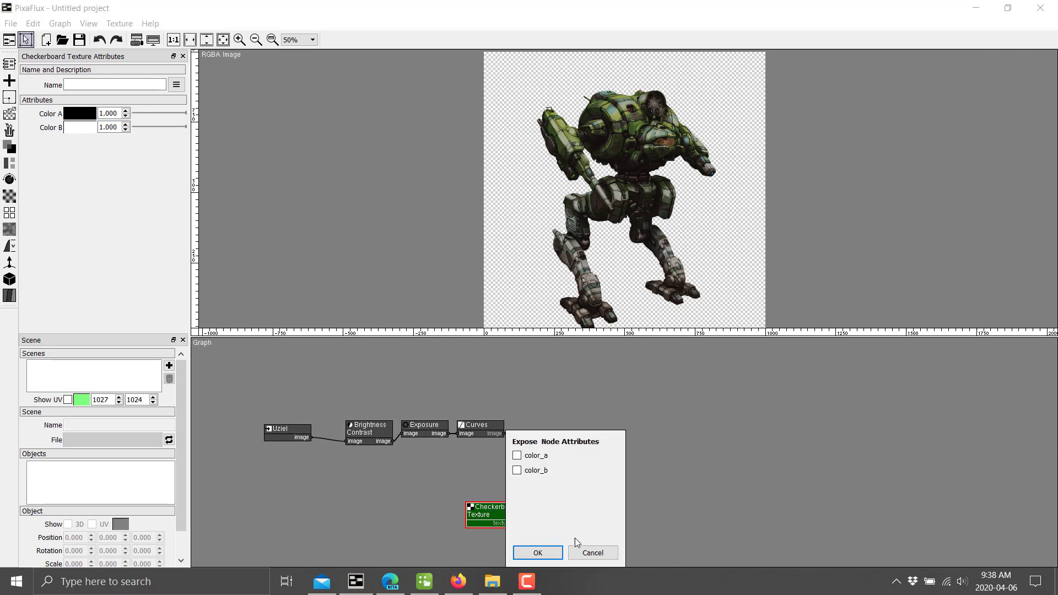
{"action": "left_click", "coordinate": [601, 553]}
{"action": "key", "text": "Delete"}
Add a Checker node to the graph and place it below the Exposure and Curves nodes.
{"action": "right_click", "coordinate": [493, 487]}
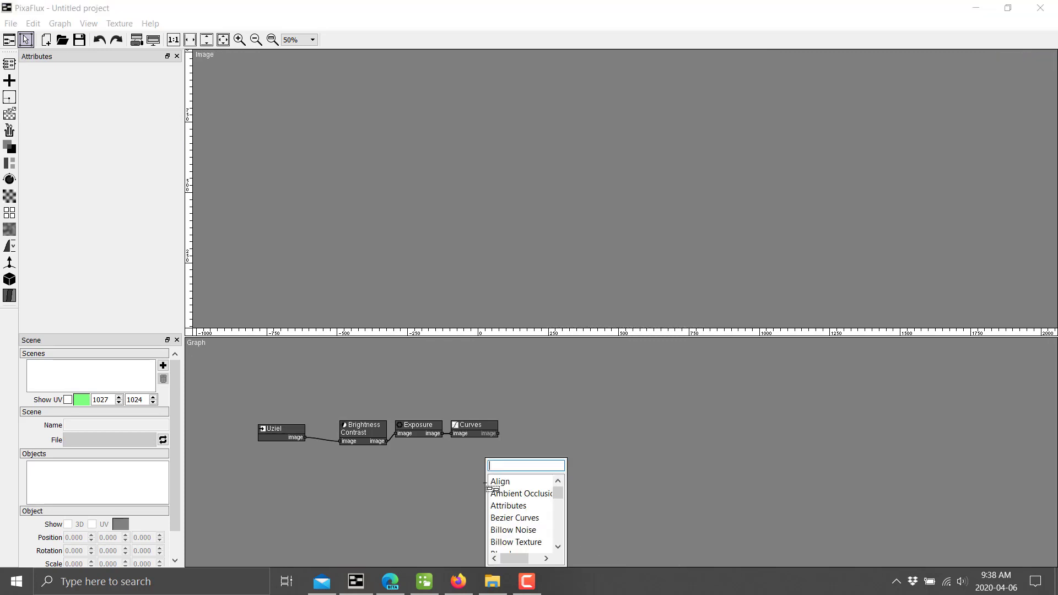
{"action": "type", "text": "check"}
{"action": "left_click", "coordinate": [504, 482]}
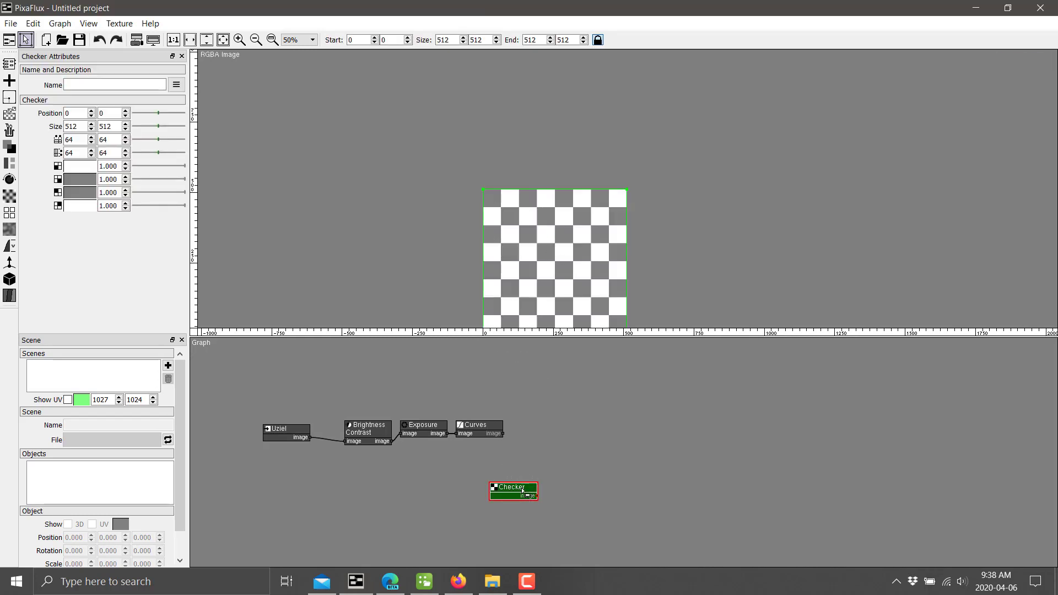
{"action": "left_click_drag", "start_coordinate": [521, 488], "coordinate": [447, 500]}
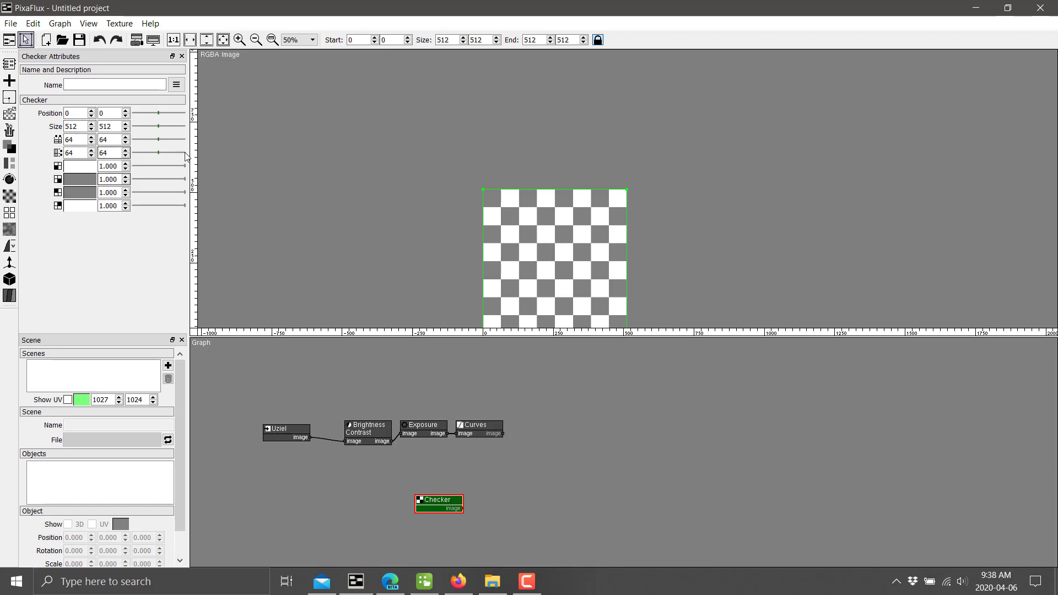
Set the Checker node's size to 1024 by 1024.
{"action": "double_click", "coordinate": [81, 126]}
{"action": "key", "text": "Tab"}
{"action": "type", "text": "1024"}
{"action": "key", "text": "Return"}
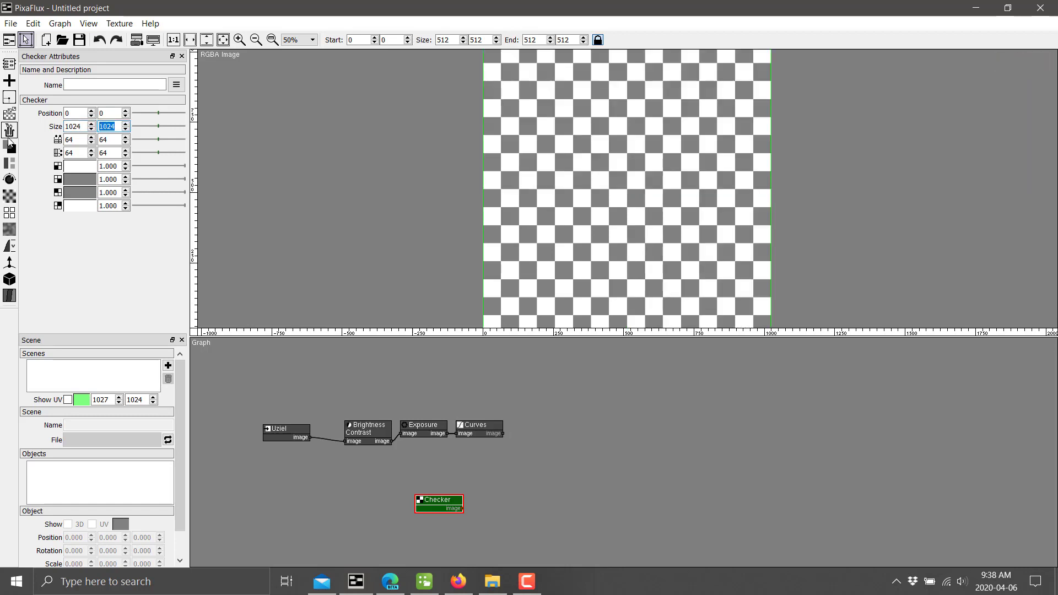
{"action": "left_click", "coordinate": [12, 98]}
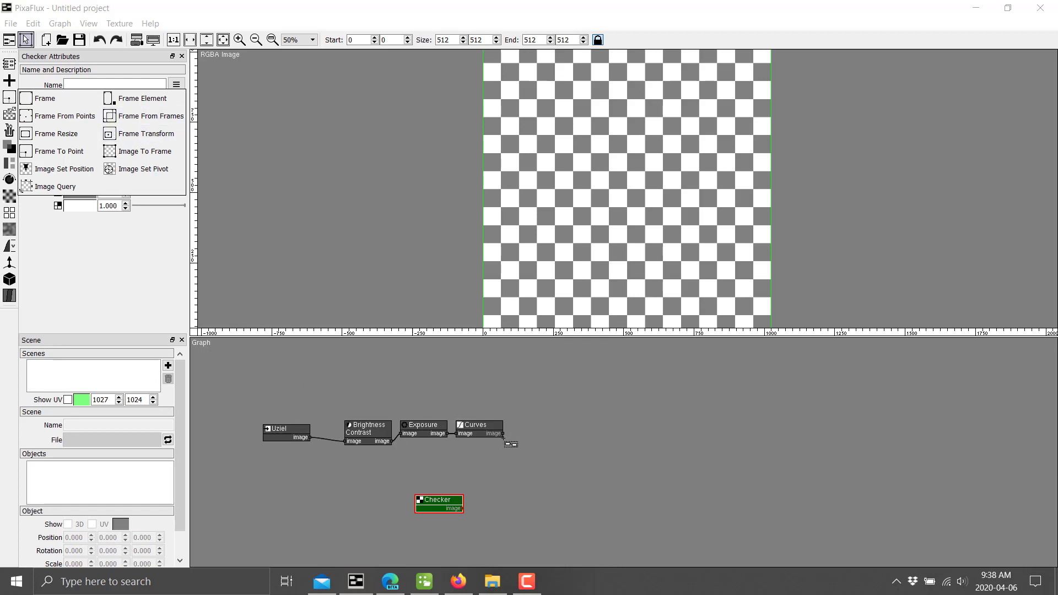
{"action": "left_click", "coordinate": [484, 429]}
{"action": "left_click", "coordinate": [435, 502]}
{"action": "left_click", "coordinate": [480, 424]}
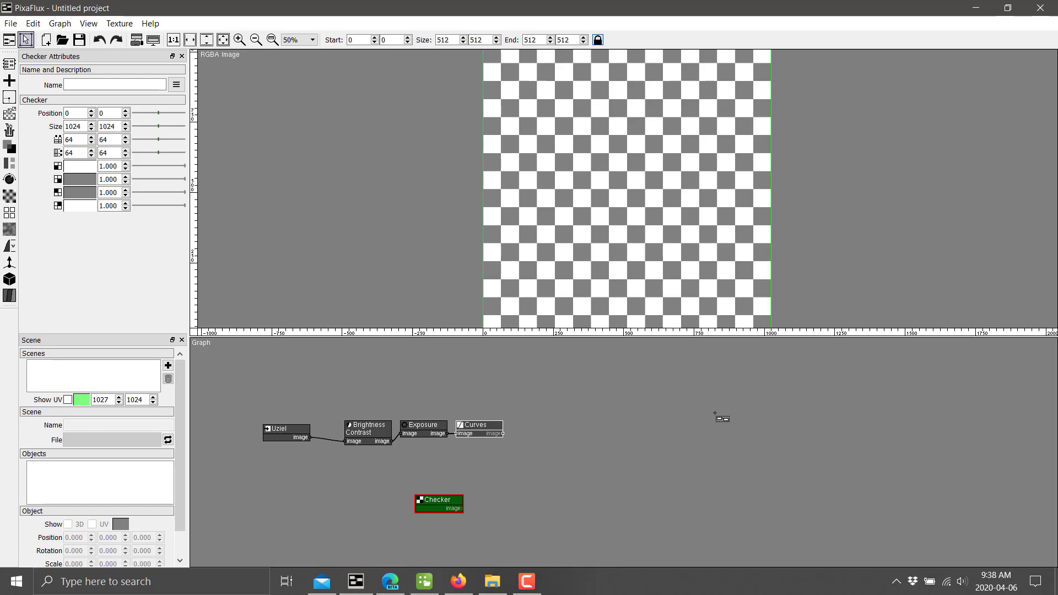
{"action": "left_click", "coordinate": [575, 419]}
Add a To Normal node connected after the Checker node.
{"action": "right_click", "coordinate": [519, 459]}
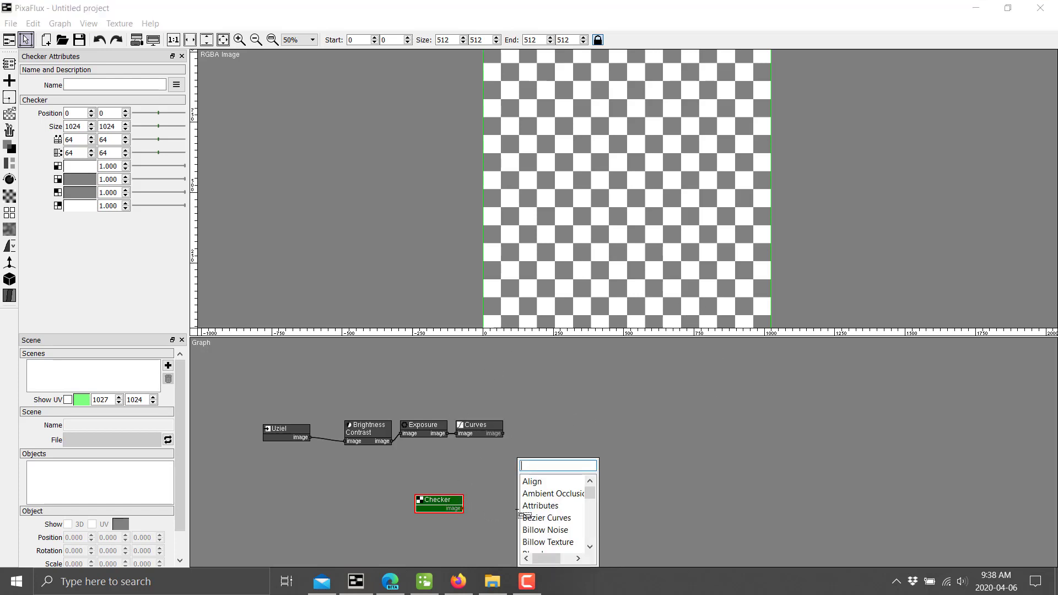
{"action": "type", "text": "To No"}
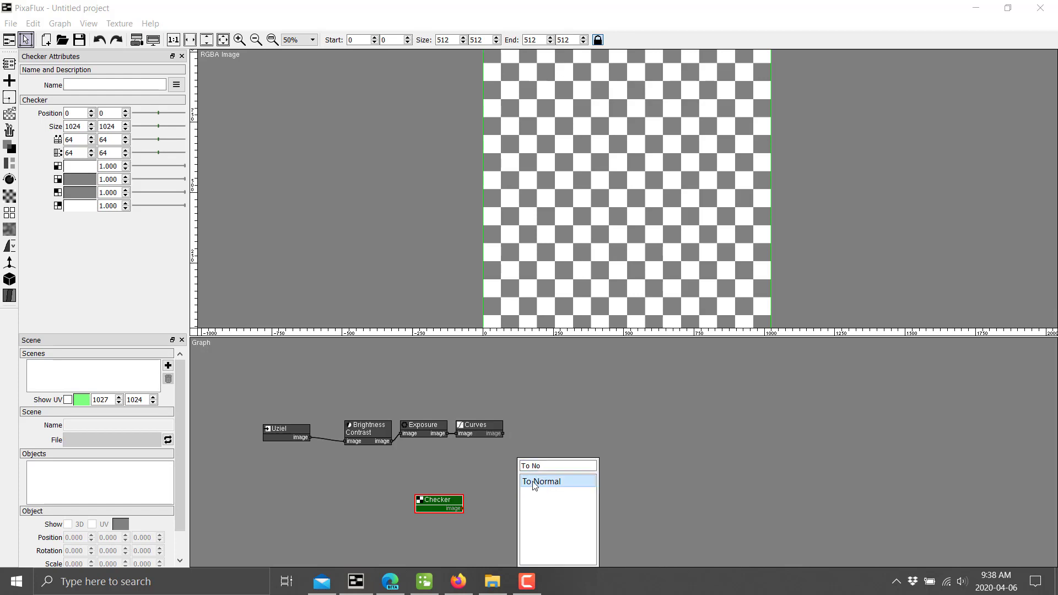
{"action": "left_click", "coordinate": [541, 482]}
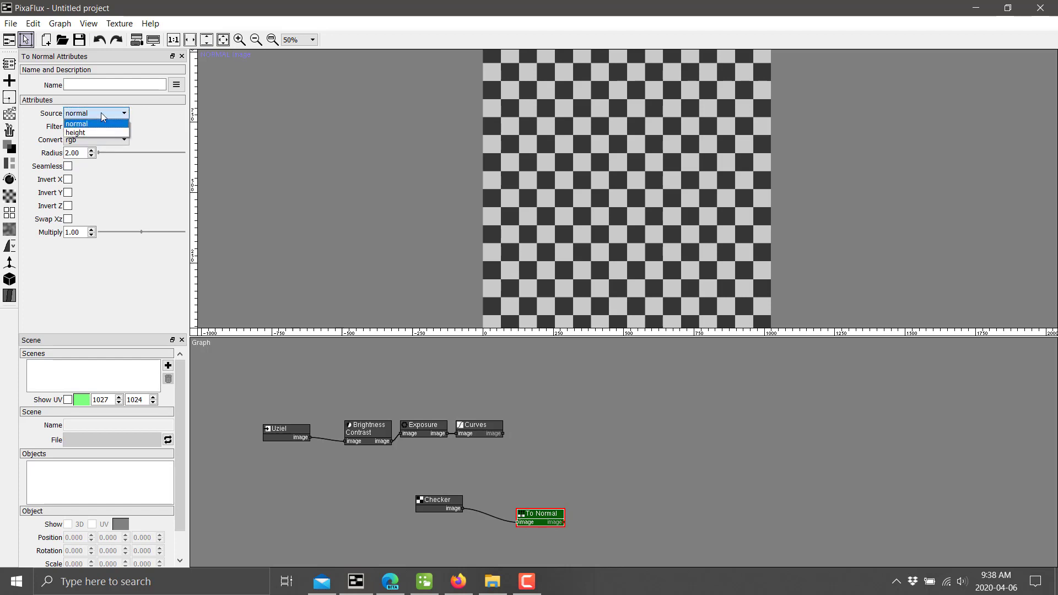
Compare the To Normal node's normal and height sources, leaving Source set to height.
{"action": "left_click", "coordinate": [98, 132]}
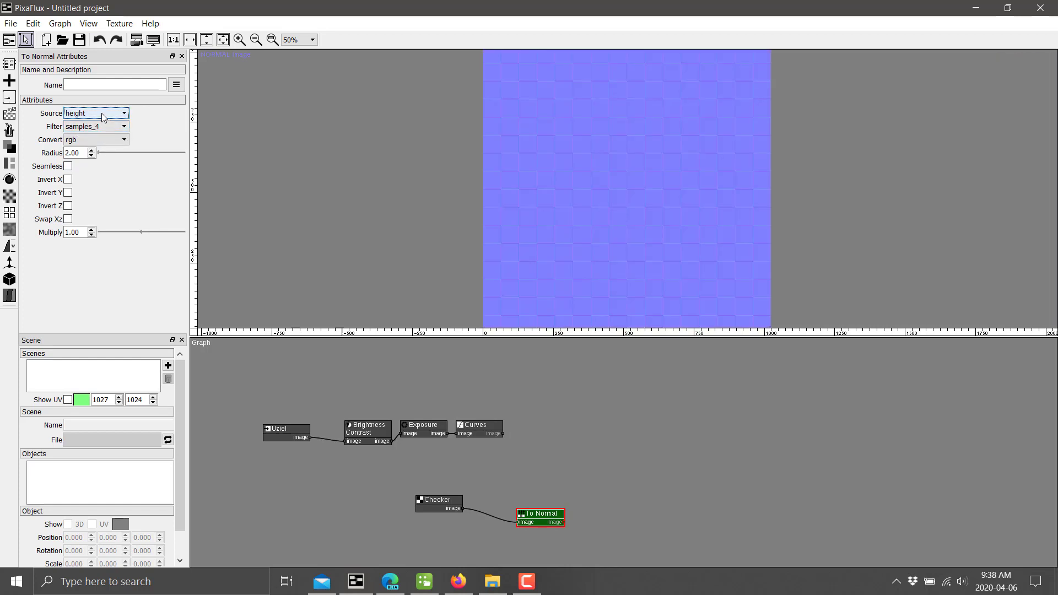
{"action": "left_click", "coordinate": [102, 114]}
{"action": "left_click", "coordinate": [101, 124]}
{"action": "left_click", "coordinate": [101, 115]}
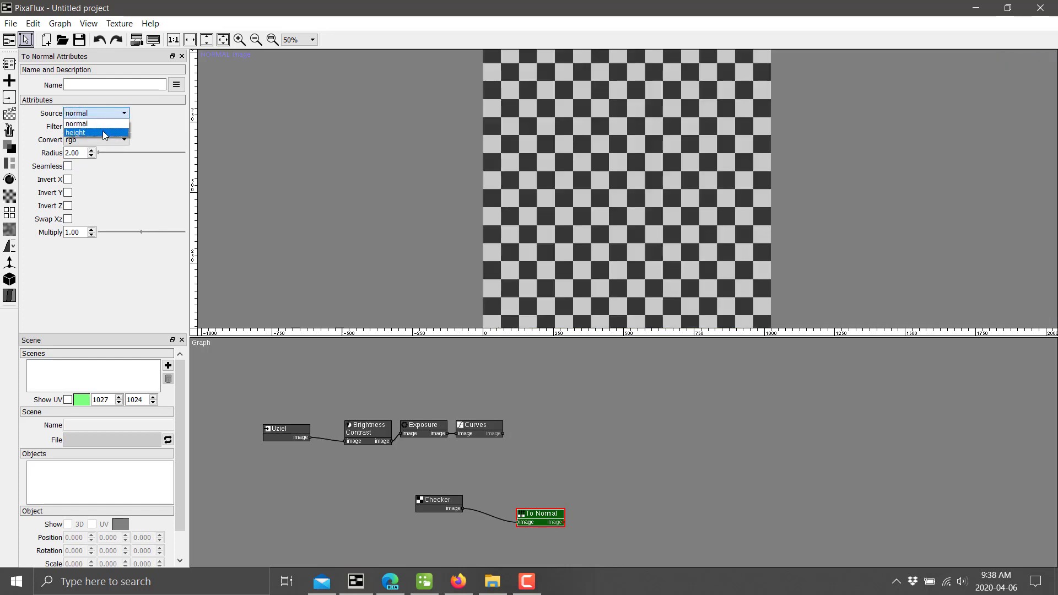
{"action": "left_click", "coordinate": [102, 132]}
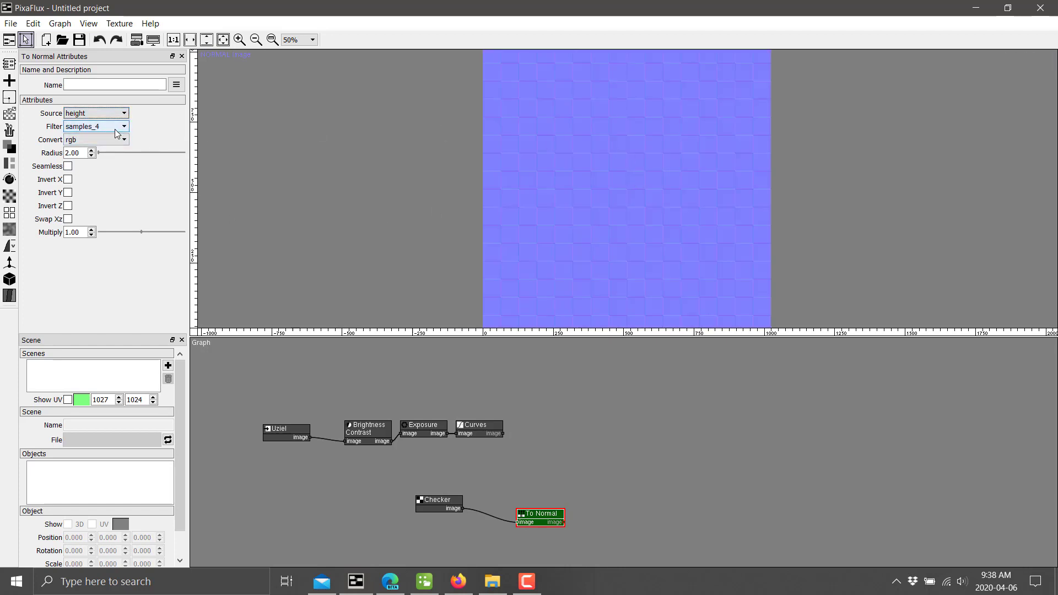
Set the To Normal node's filter to sobel_7x7.
{"action": "left_click", "coordinate": [96, 126]}
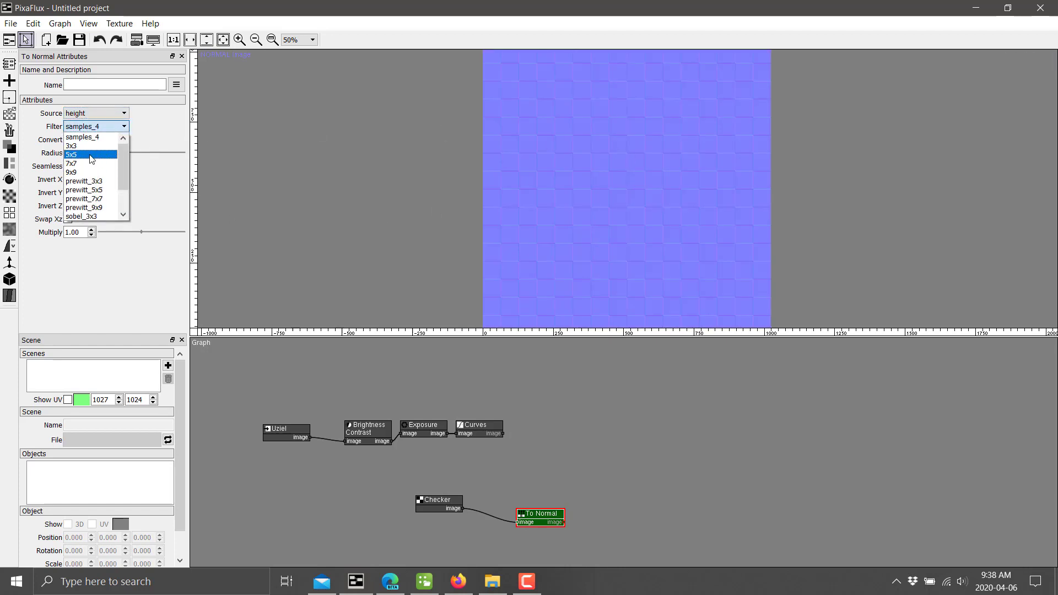
{"action": "scroll", "coordinate": [81, 164], "scroll_direction": "down", "scroll_amount": 2}
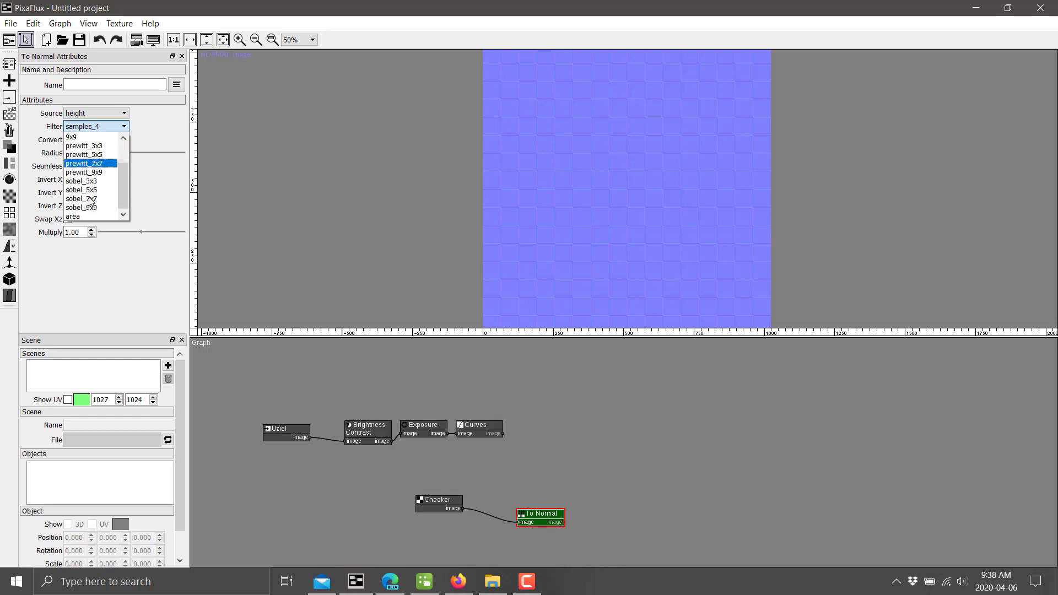
{"action": "left_click", "coordinate": [88, 199]}
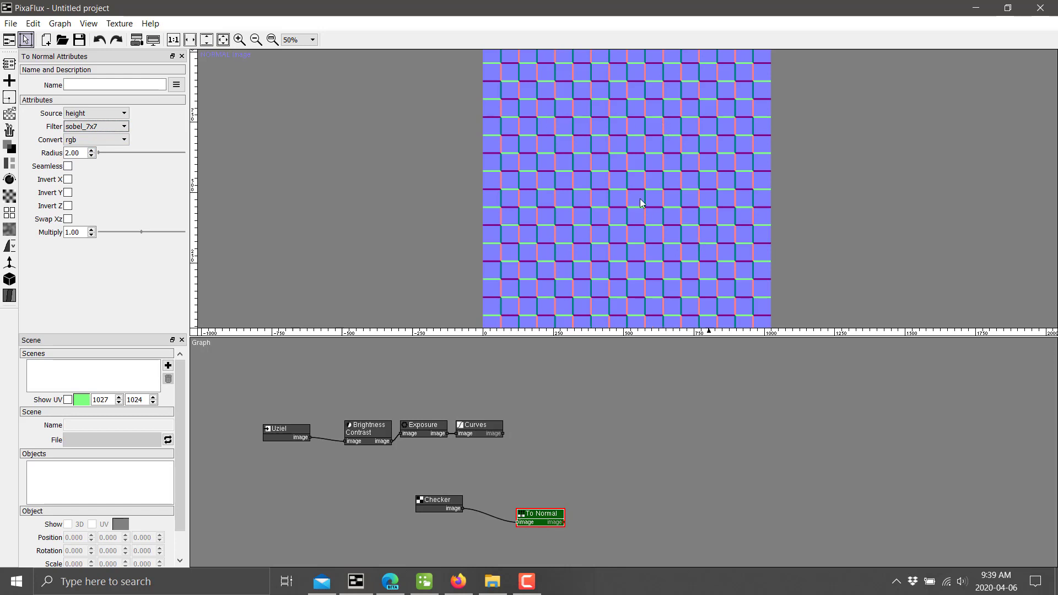
Add a Scene Material node and move it to the far right of the node chains.
{"action": "left_click", "coordinate": [9, 281]}
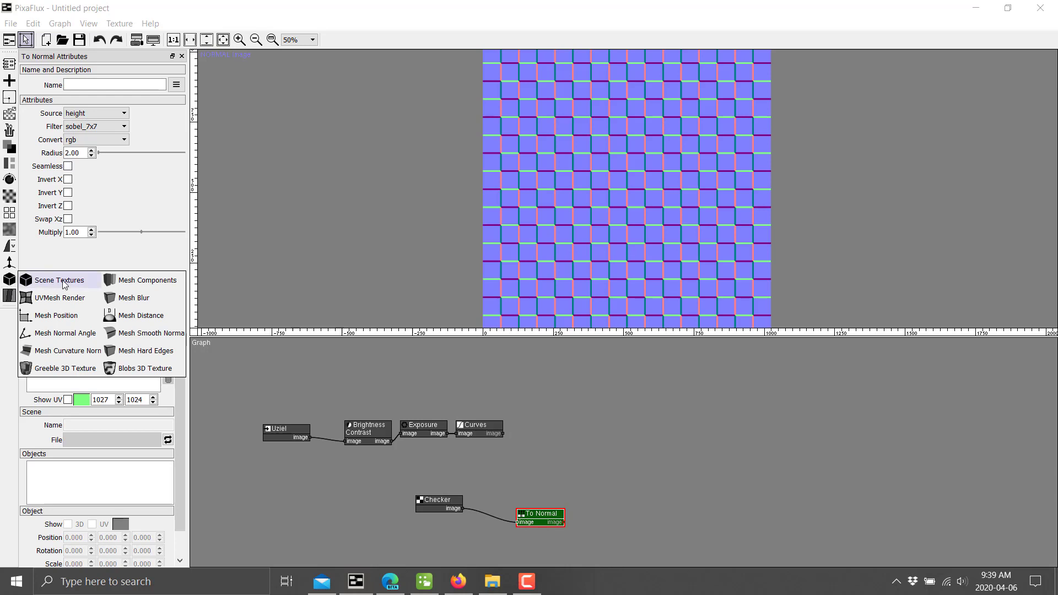
{"action": "left_click", "coordinate": [9, 296]}
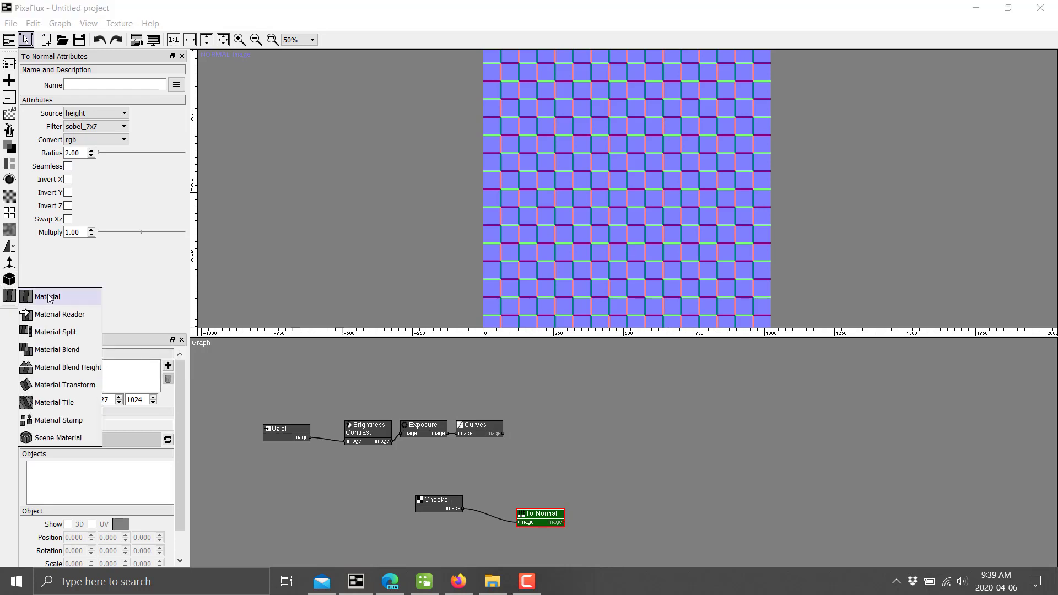
{"action": "left_click", "coordinate": [58, 438]}
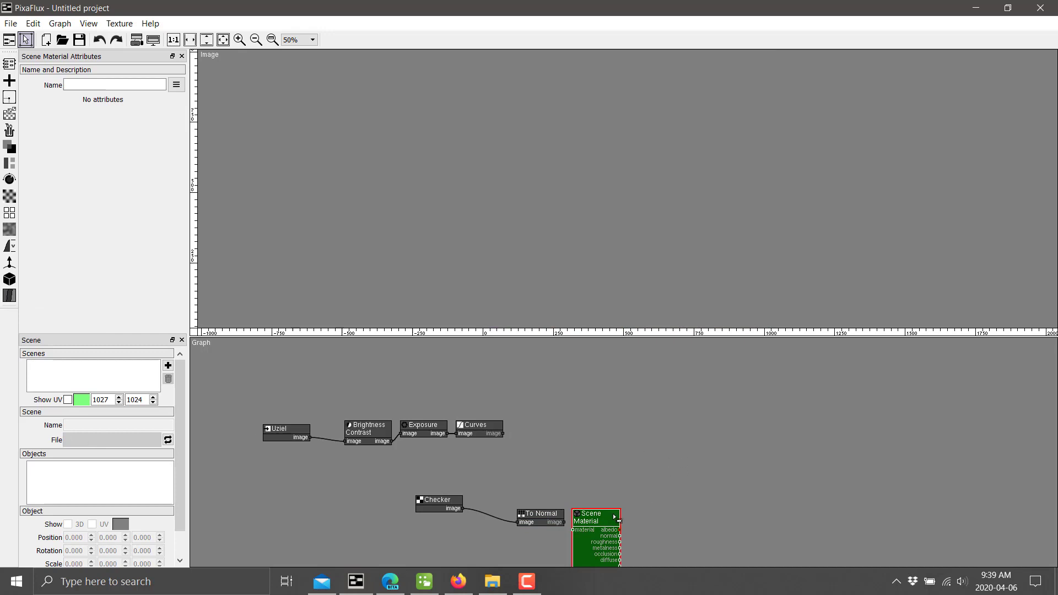
{"action": "left_click_drag", "start_coordinate": [617, 519], "coordinate": [793, 389]}
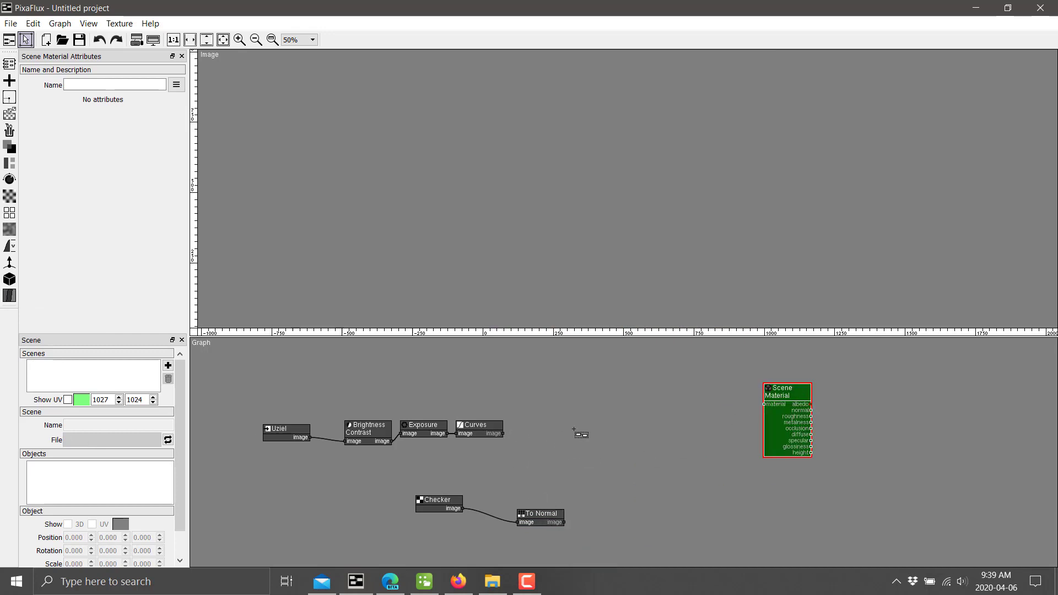
Add a Material node and place it between the Curves and Scene Material nodes.
{"action": "left_click", "coordinate": [8, 281]}
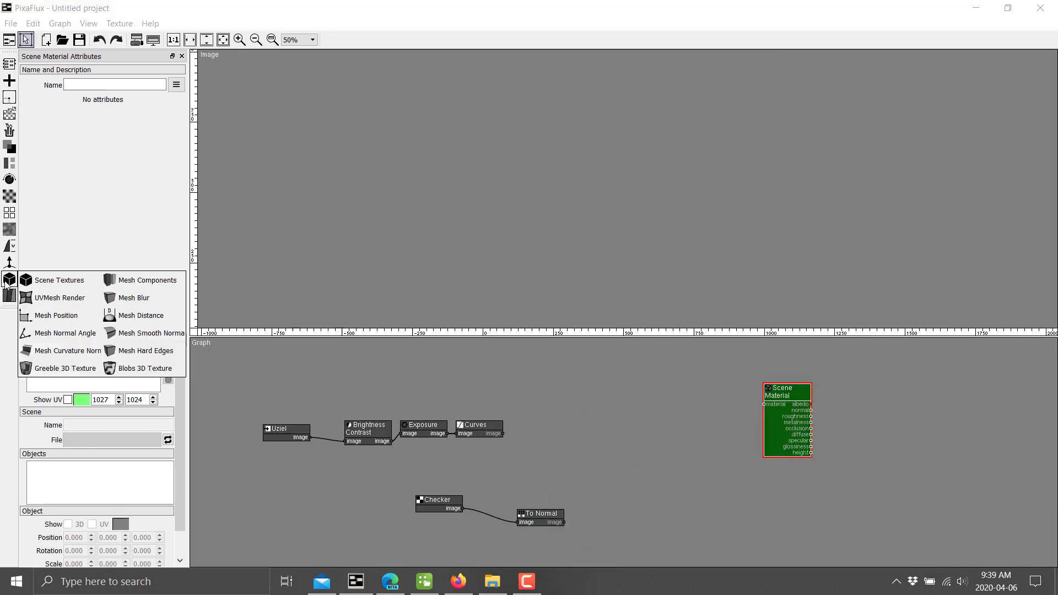
{"action": "left_click", "coordinate": [9, 295]}
{"action": "left_click", "coordinate": [41, 296]}
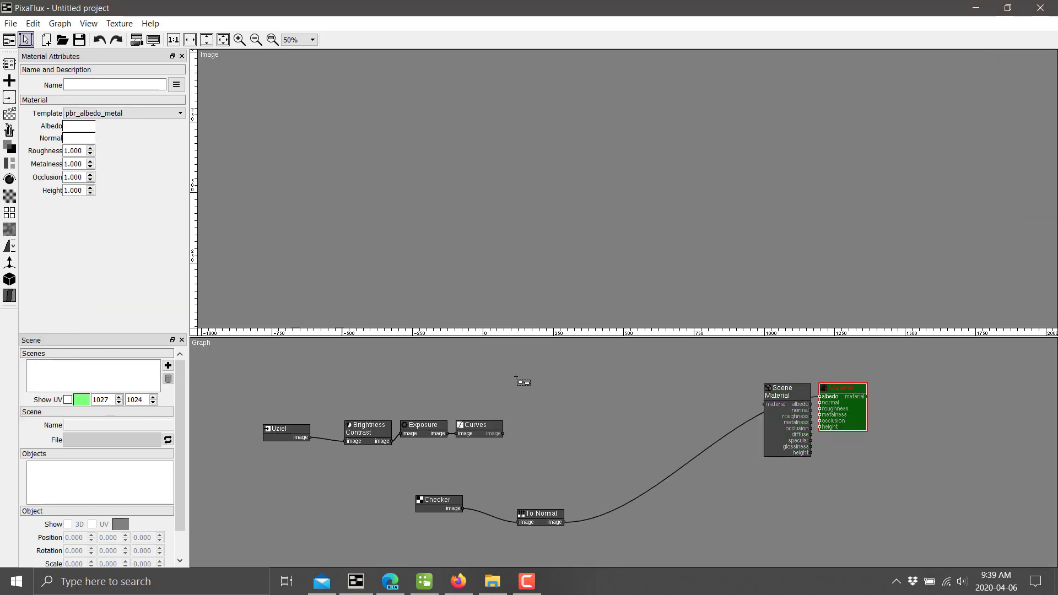
{"action": "left_click_drag", "start_coordinate": [837, 390], "coordinate": [654, 399]}
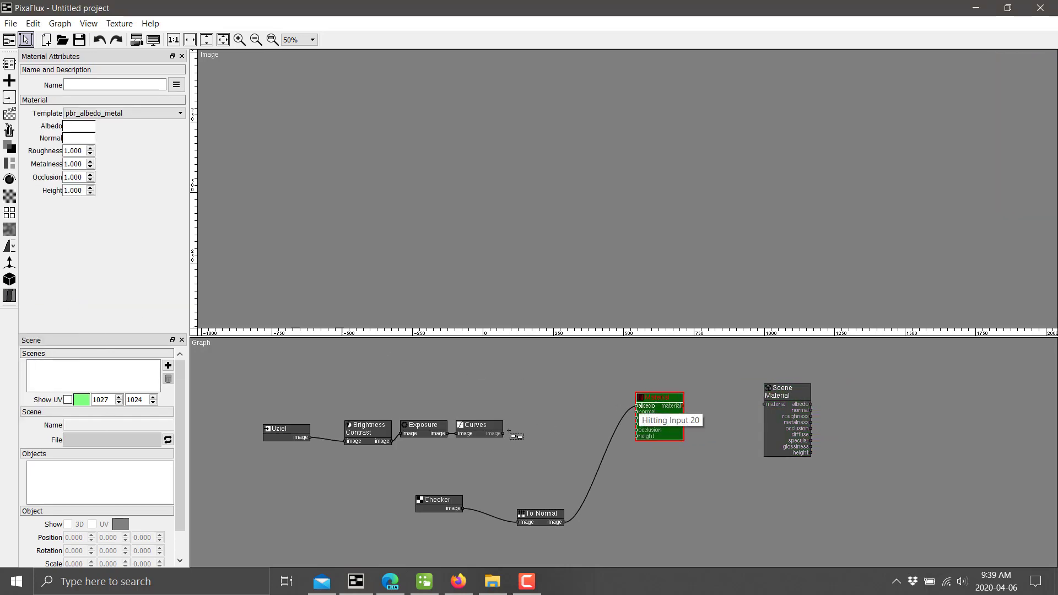
Remove the To Normal link from Material's albedo, then wire Curves into albedo and Material's output into Scene Material.
{"action": "left_click", "coordinate": [613, 437]}
{"action": "key", "text": "Delete"}
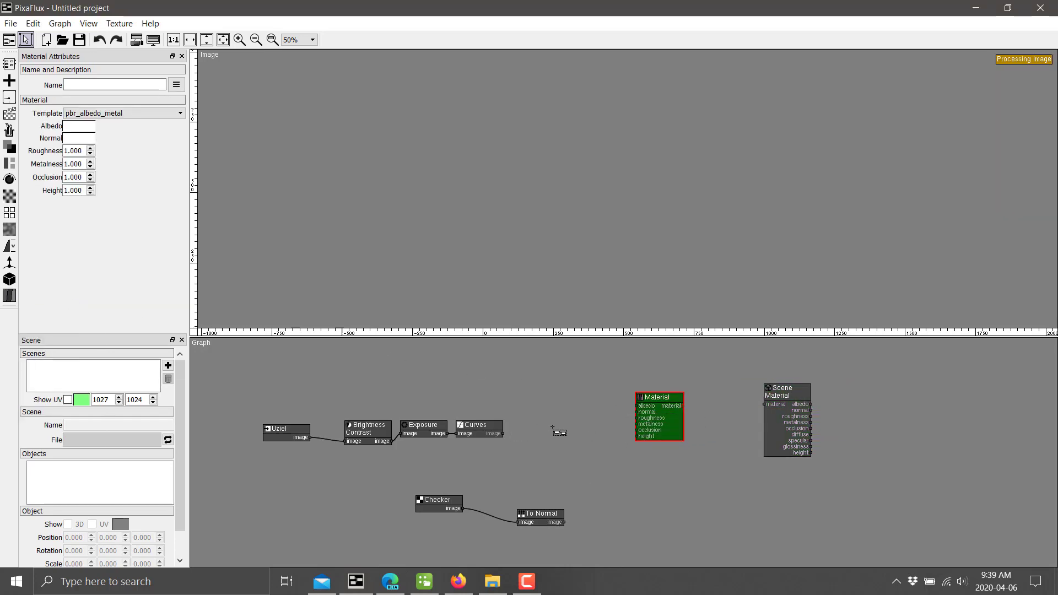
{"action": "left_click_drag", "start_coordinate": [503, 434], "coordinate": [765, 404]}
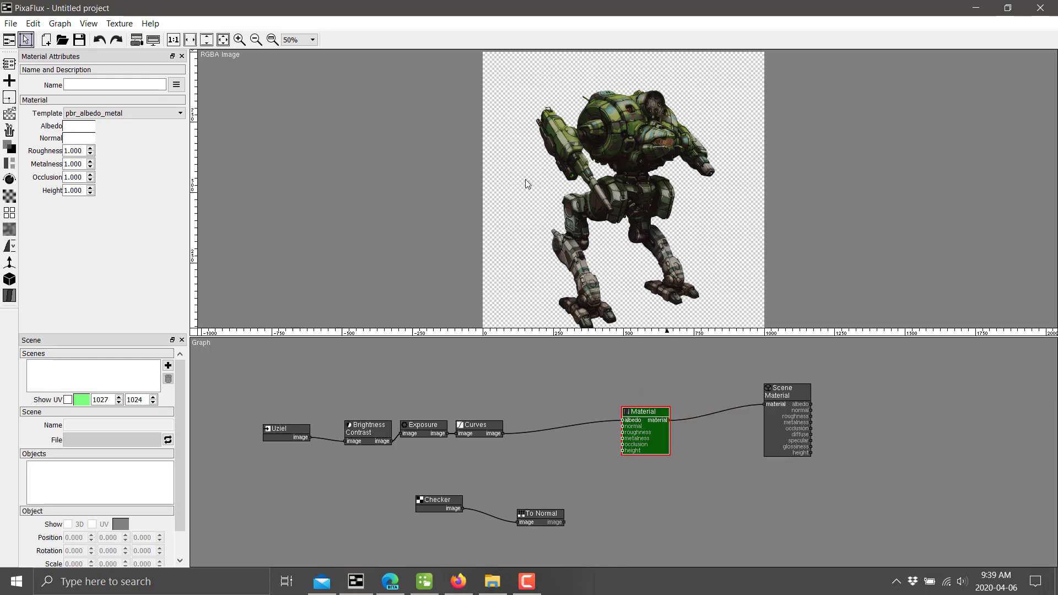
Show the Scenes Viewport and connect the To Normal output to the Material node's normal input.
{"action": "left_click", "coordinate": [89, 23]}
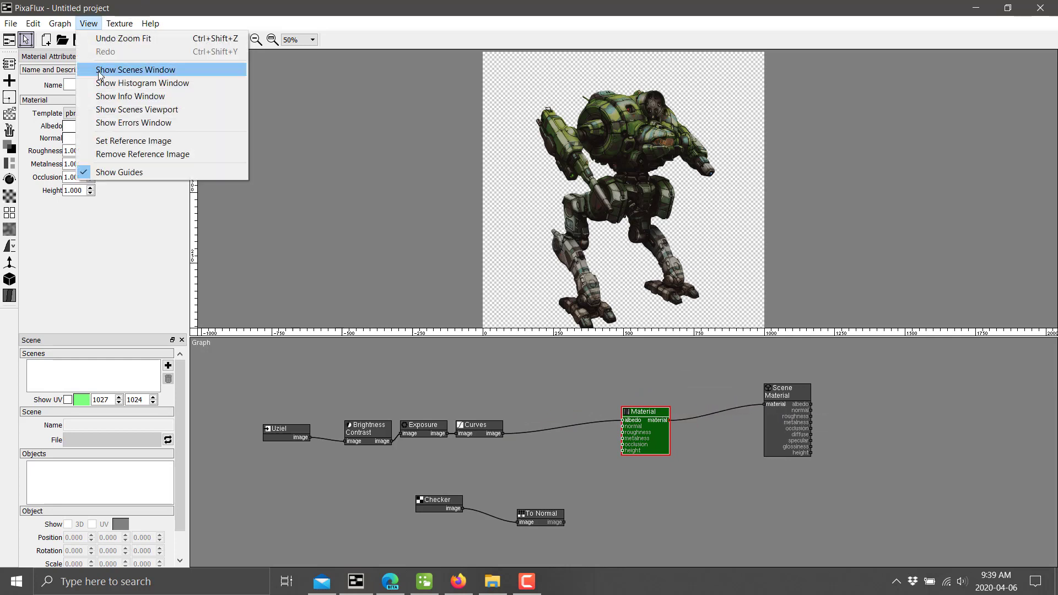
{"action": "left_click", "coordinate": [117, 109]}
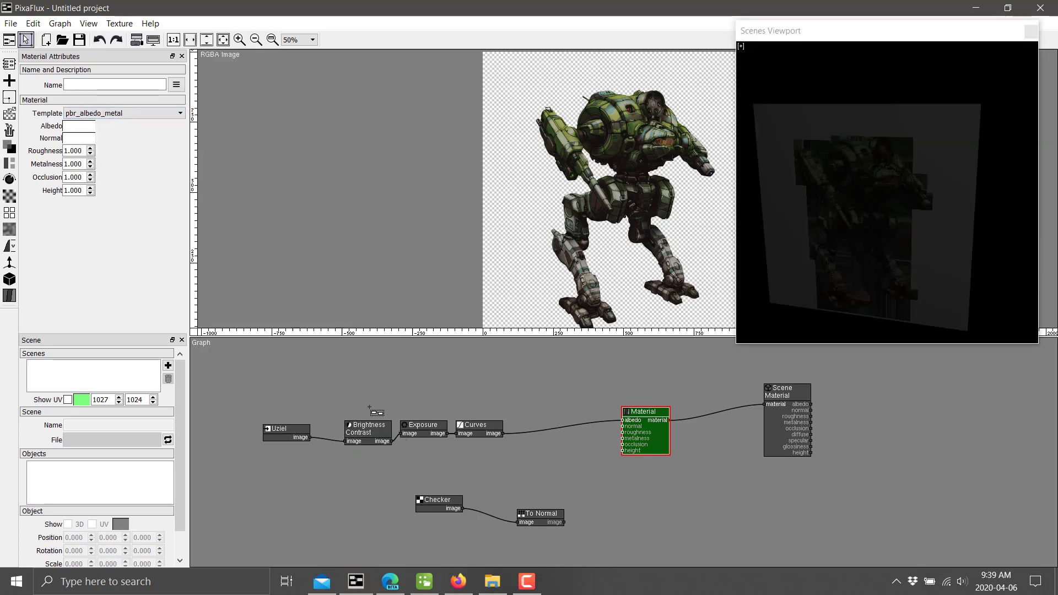
{"action": "left_click", "coordinate": [369, 426]}
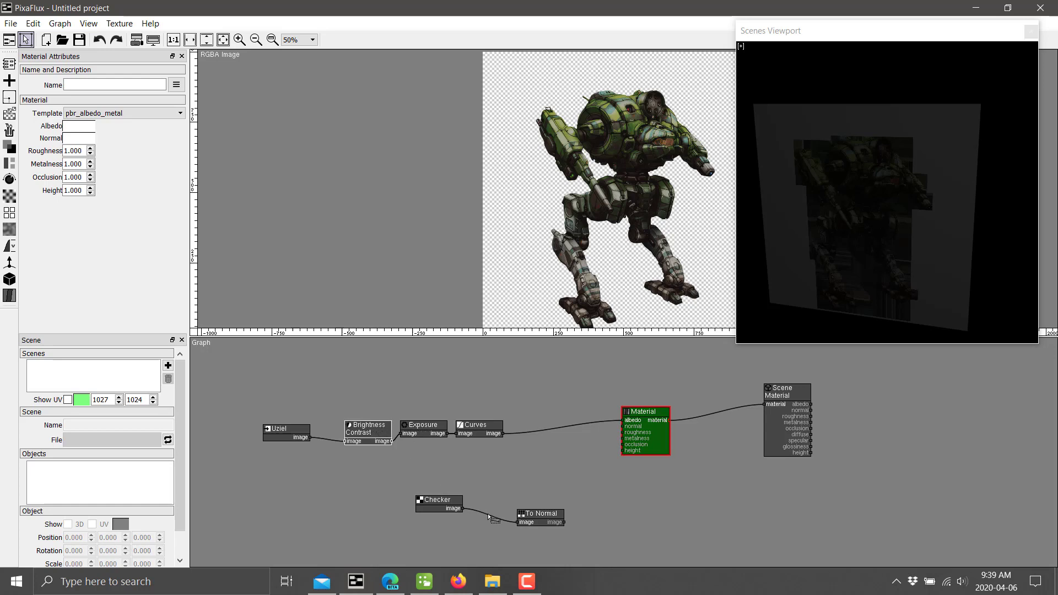
{"action": "left_click_drag", "start_coordinate": [568, 524], "coordinate": [620, 426]}
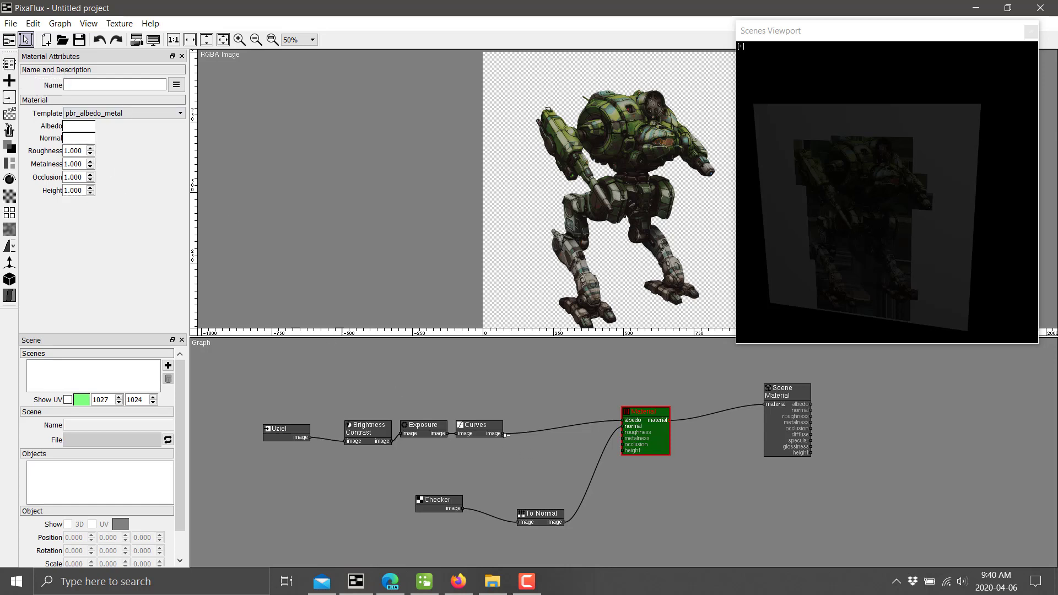
Set the Exposure node's value to about 2.261.
{"action": "left_click", "coordinate": [424, 425]}
{"action": "left_click", "coordinate": [423, 427]}
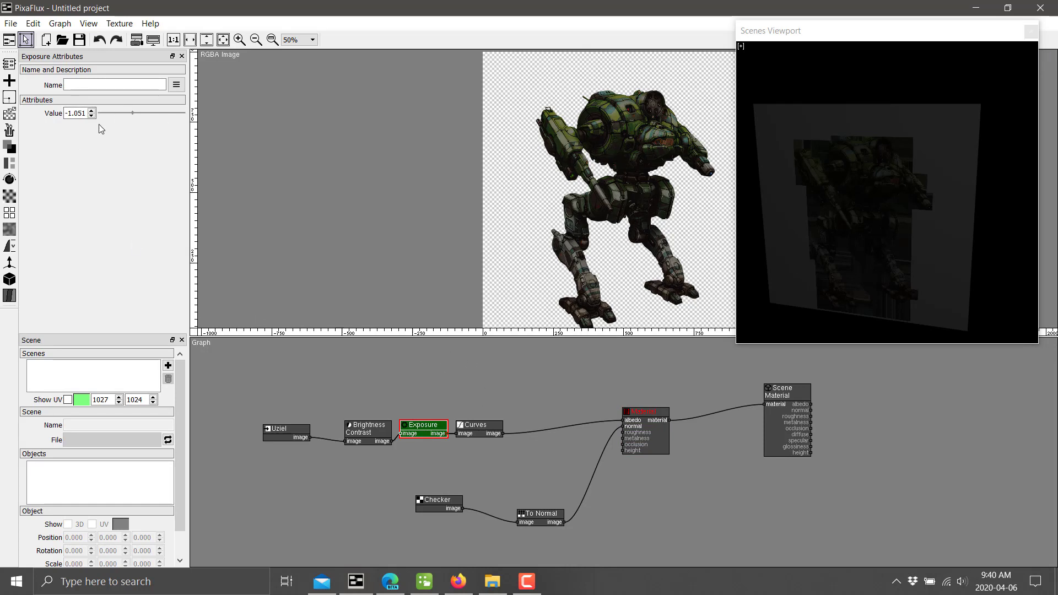
{"action": "left_click_drag", "start_coordinate": [122, 113], "coordinate": [115, 113]}
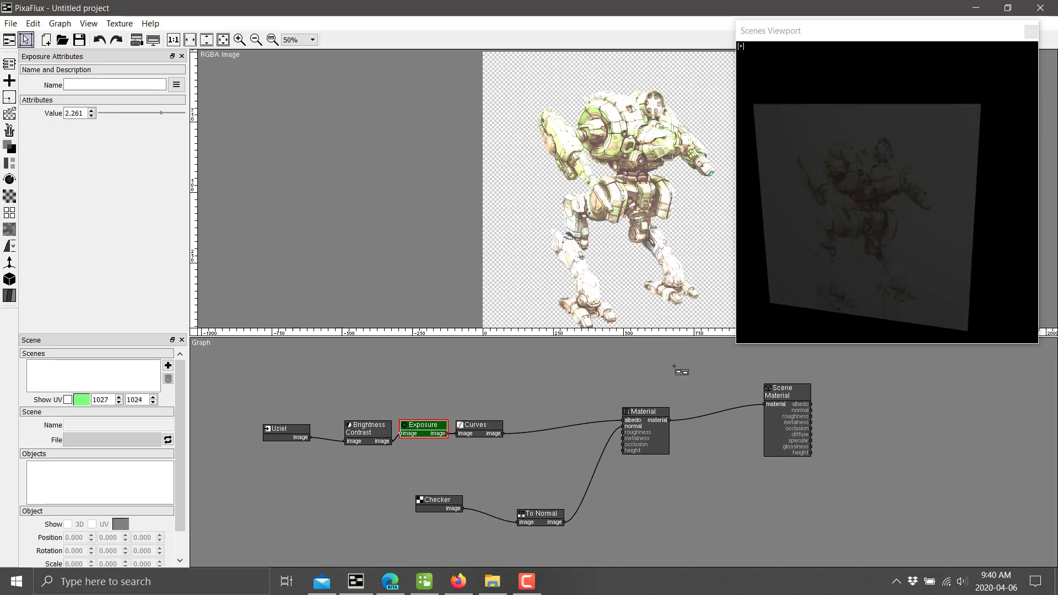
Add a Waves node and place it in the graph between the Curves and To Normal nodes.
{"action": "left_click", "coordinate": [7, 67]}
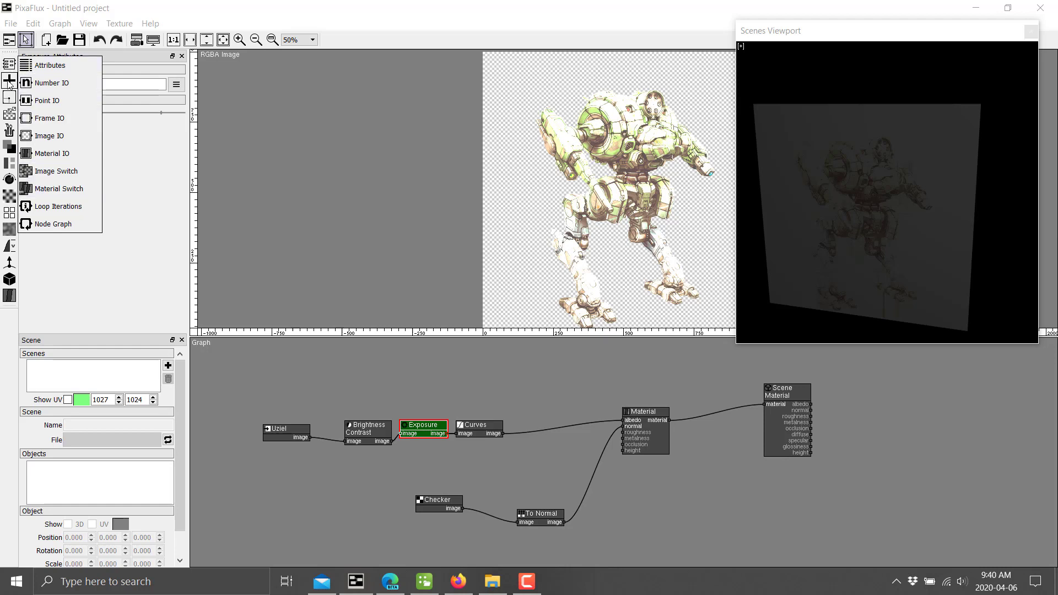
{"action": "left_click", "coordinate": [9, 81]}
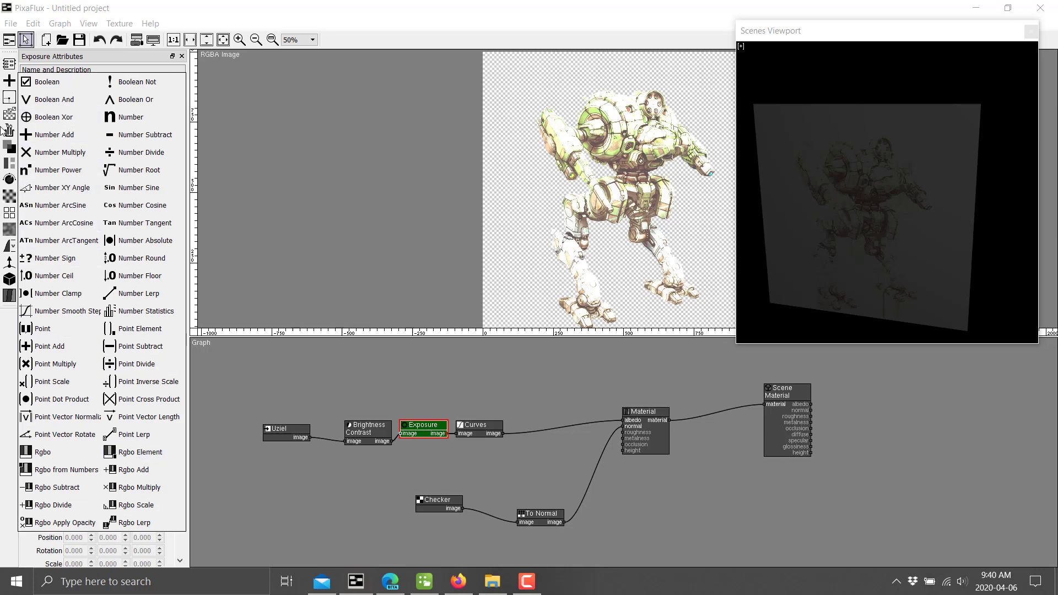
{"action": "left_click", "coordinate": [9, 114]}
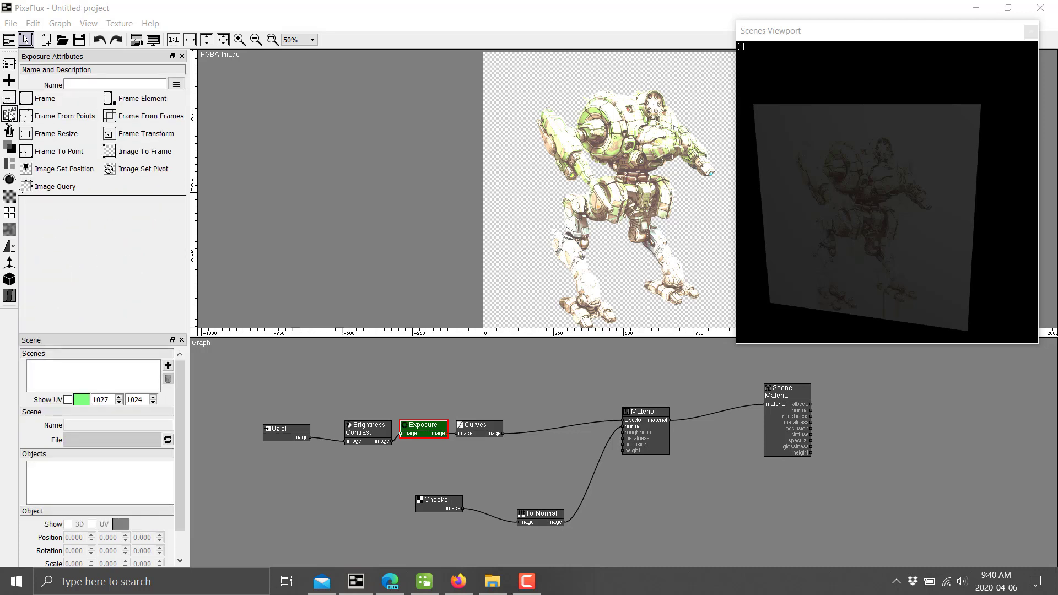
{"action": "left_click", "coordinate": [10, 115]}
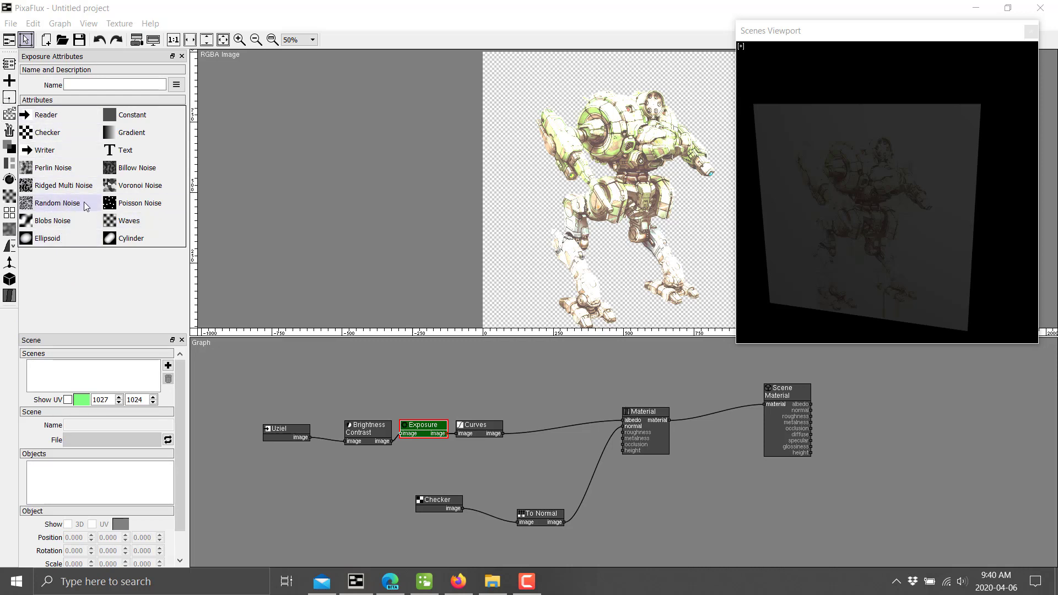
{"action": "left_click", "coordinate": [118, 218]}
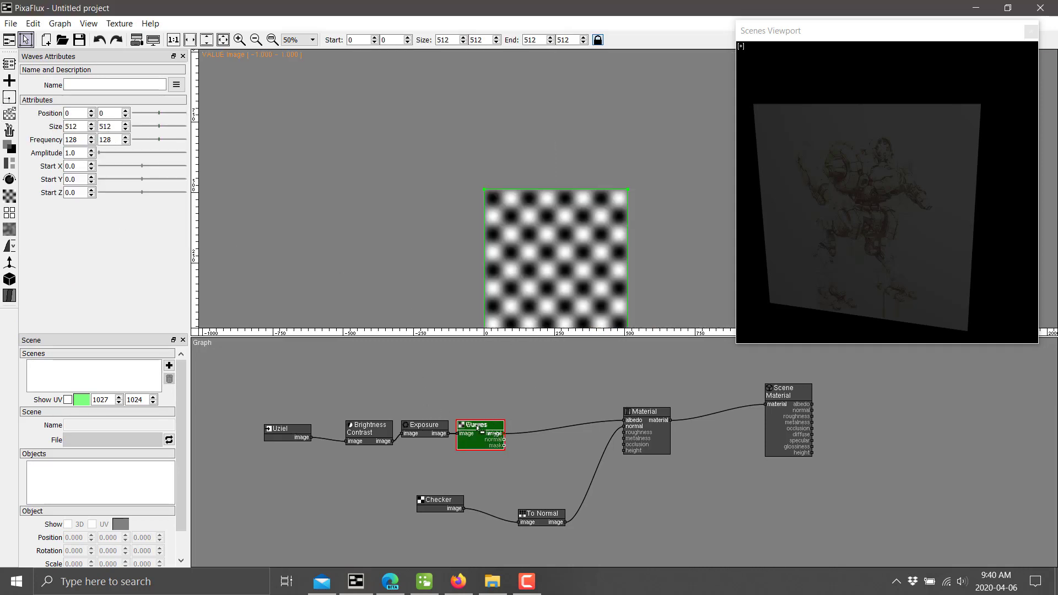
{"action": "left_click_drag", "start_coordinate": [477, 428], "coordinate": [521, 441]}
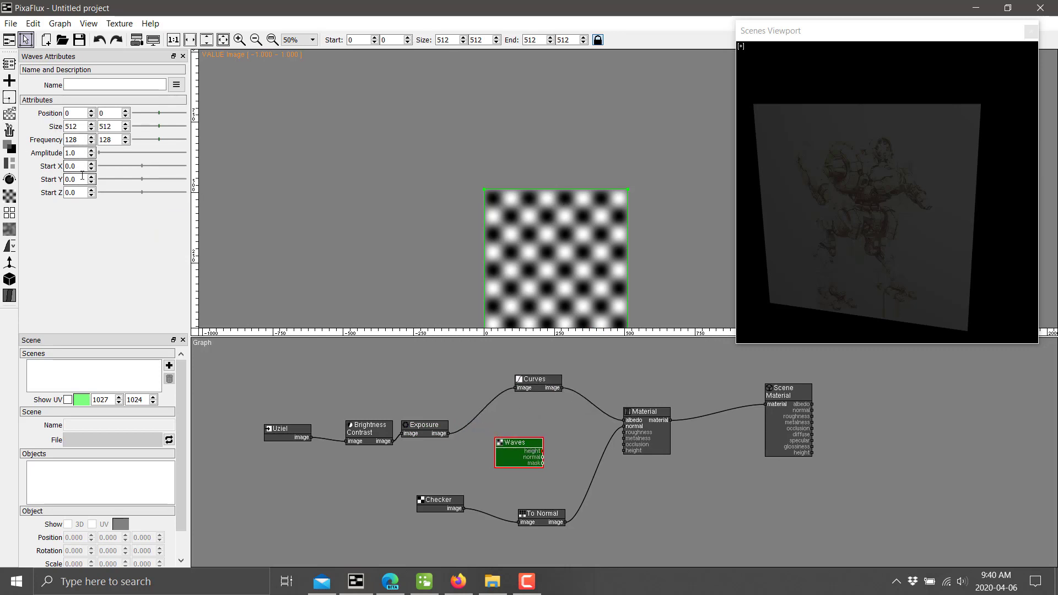
Add a Paint node, move it below Brightness Contrast and delete its link from Waves.
{"action": "left_click", "coordinate": [9, 130]}
{"action": "left_click", "coordinate": [11, 131]}
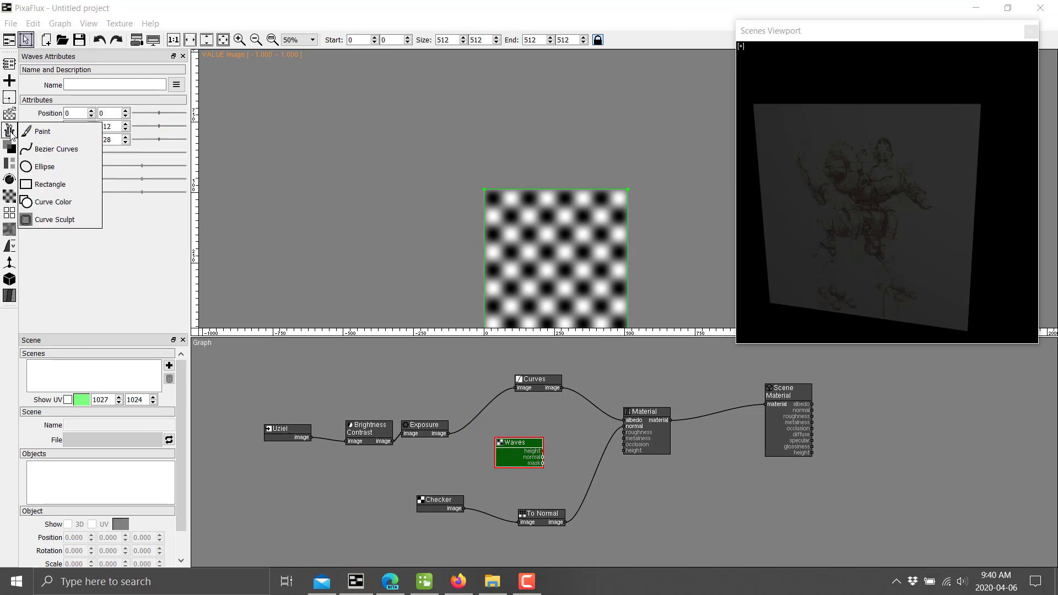
{"action": "left_click", "coordinate": [42, 131]}
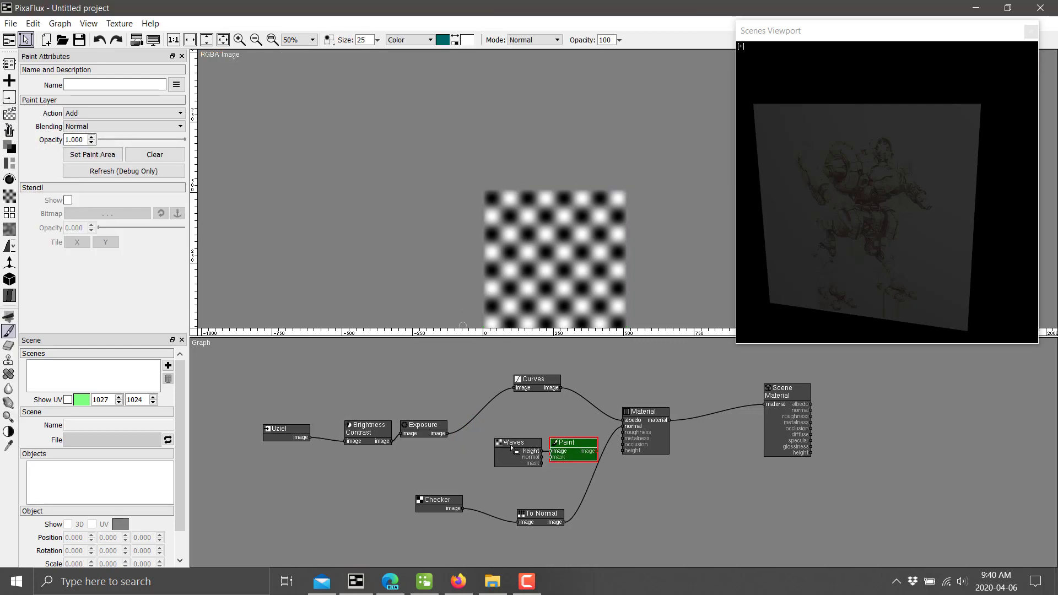
{"action": "mouse_move", "coordinate": [446, 406]}
{"action": "left_mouse_down"}
{"action": "mouse_move", "coordinate": [347, 368]}
{"action": "mouse_move", "coordinate": [402, 463]}
{"action": "mouse_move", "coordinate": [350, 472]}
{"action": "mouse_move", "coordinate": [382, 473]}
{"action": "left_mouse_up"}
{"action": "left_click", "coordinate": [402, 475]}
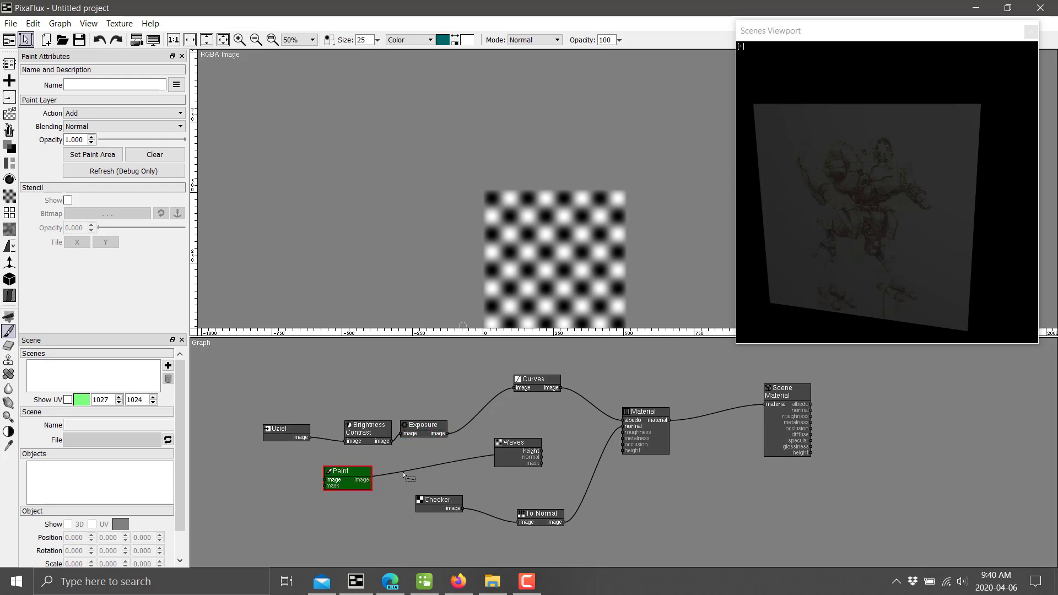
{"action": "left_click", "coordinate": [403, 472]}
{"action": "key", "text": "Delete"}
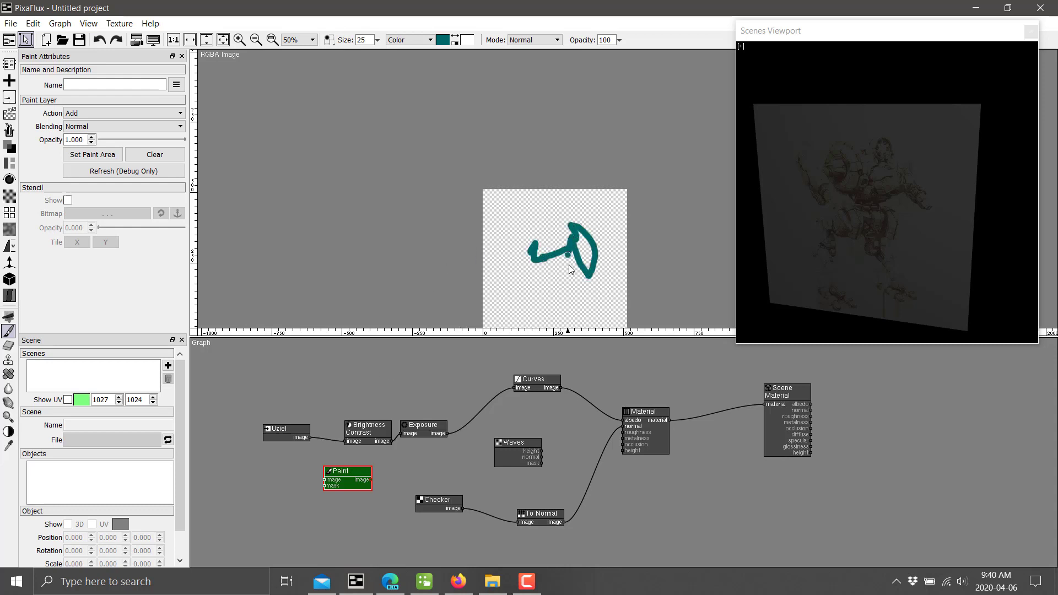
Set the paint foreground color to blue 0019ccff and paint freehand strokes across the teal ones on the canvas.
{"action": "left_click", "coordinate": [447, 41]}
{"action": "mouse_move", "coordinate": [475, 263]}
{"action": "left_mouse_down"}
{"action": "mouse_move", "coordinate": [479, 273]}
{"action": "mouse_move", "coordinate": [473, 255]}
{"action": "left_mouse_up"}
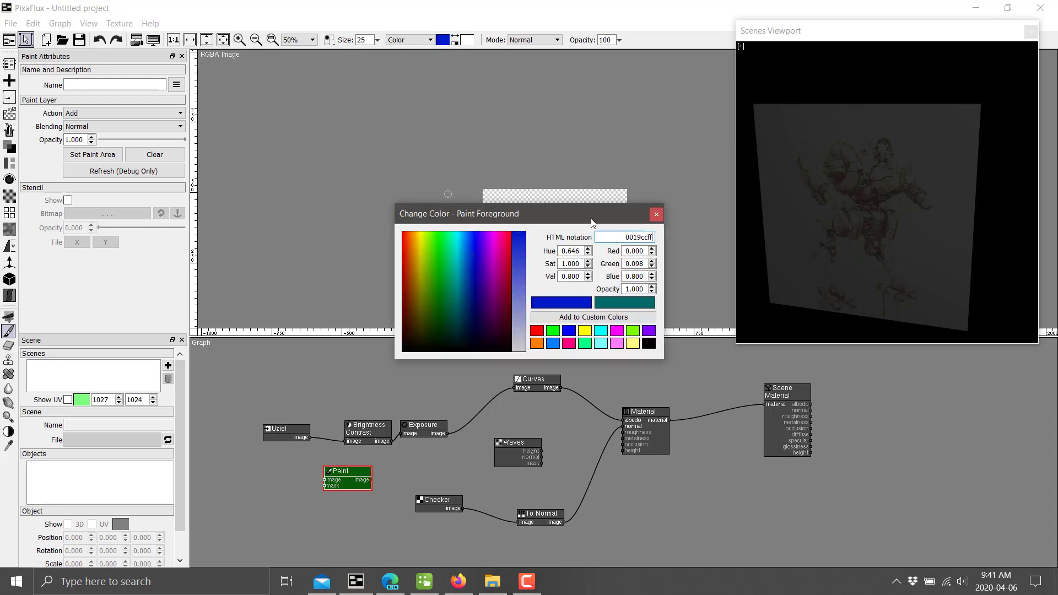
{"action": "left_click", "coordinate": [657, 215]}
{"action": "mouse_move", "coordinate": [544, 234]}
{"action": "left_mouse_down"}
{"action": "mouse_move", "coordinate": [610, 202]}
{"action": "mouse_move", "coordinate": [560, 290]}
{"action": "mouse_move", "coordinate": [529, 232]}
{"action": "mouse_move", "coordinate": [583, 267]}
{"action": "left_mouse_up"}
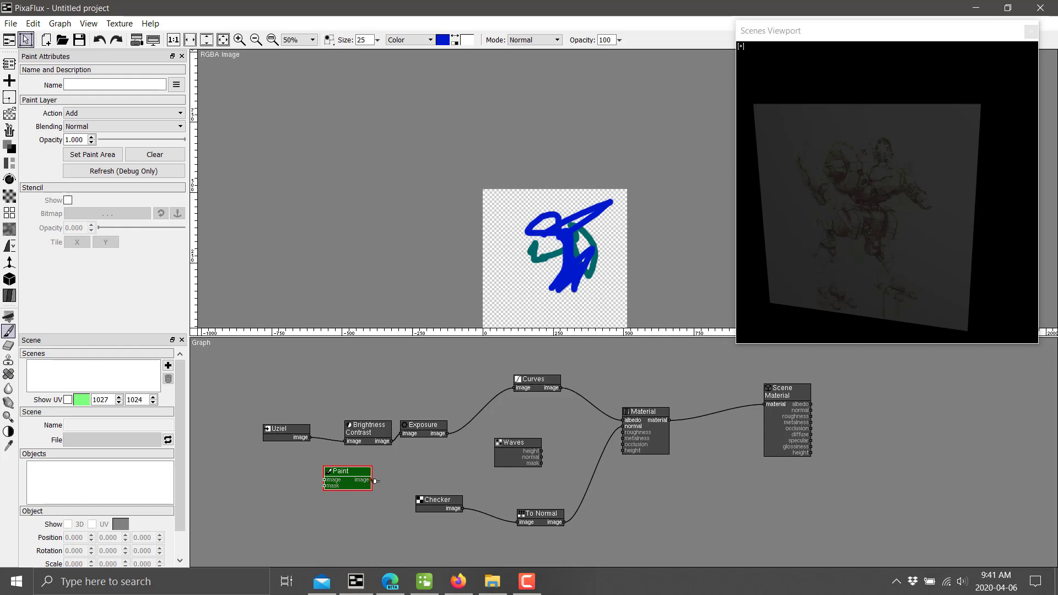
Move the Paint node below Material, then add a Blend node fed by Paint and place it above Material.
{"action": "mouse_move", "coordinate": [375, 480]}
{"action": "left_mouse_down"}
{"action": "mouse_move", "coordinate": [541, 479]}
{"action": "mouse_move", "coordinate": [713, 515]}
{"action": "left_mouse_up"}
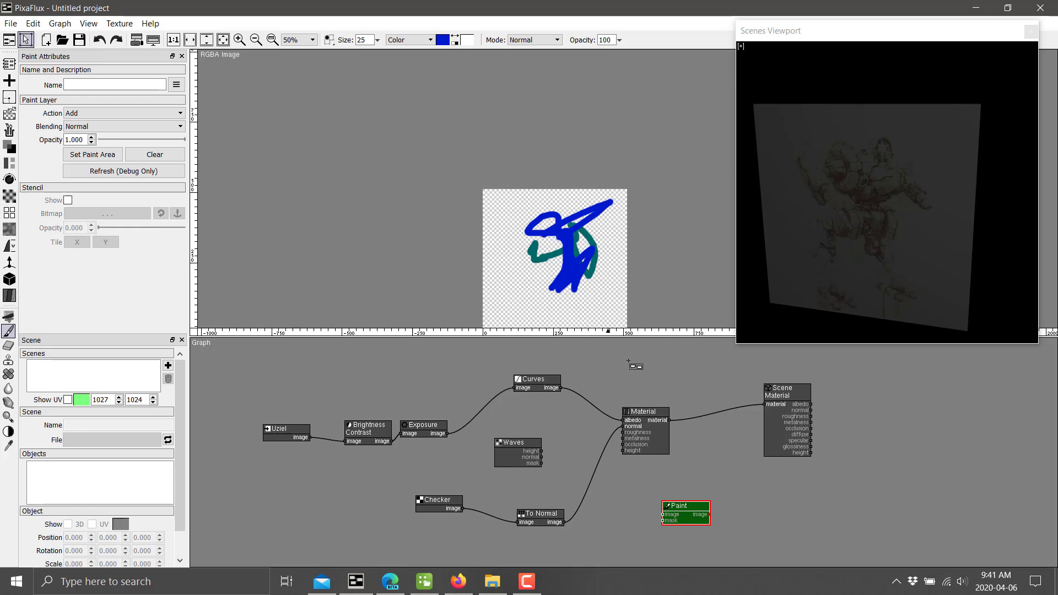
{"action": "right_click", "coordinate": [754, 513]}
{"action": "type", "text": "Blend"}
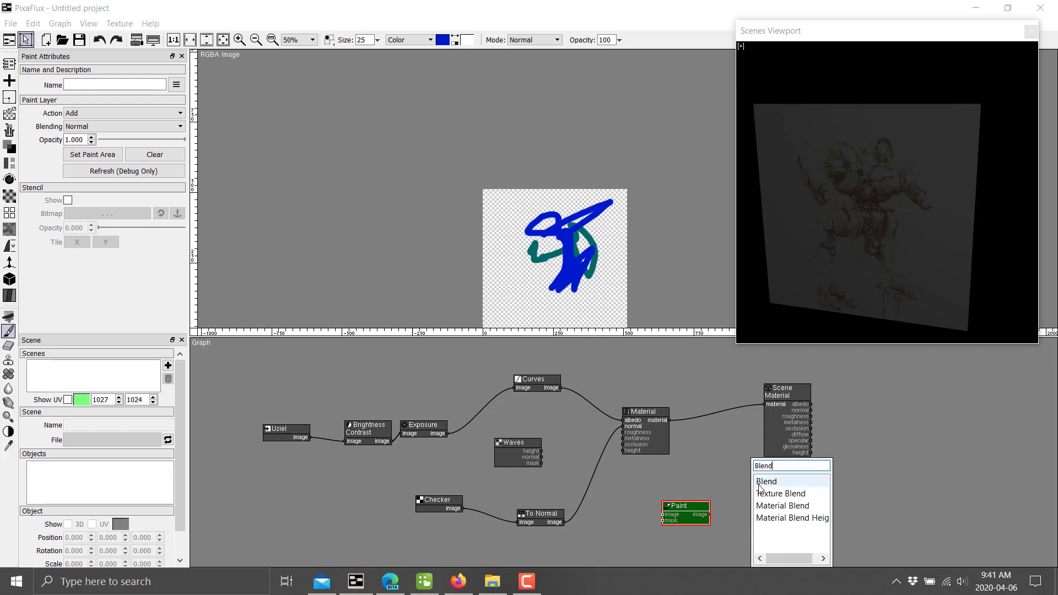
{"action": "left_click", "coordinate": [772, 481]}
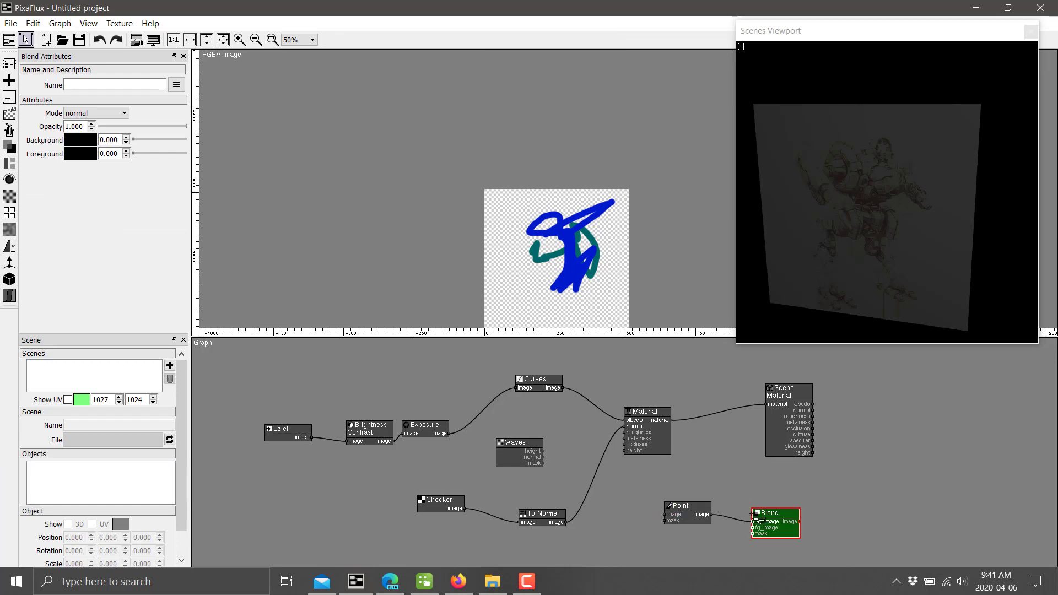
{"action": "mouse_move", "coordinate": [755, 514]}
{"action": "left_mouse_down"}
{"action": "mouse_move", "coordinate": [656, 413]}
{"action": "mouse_move", "coordinate": [658, 367]}
{"action": "left_mouse_up"}
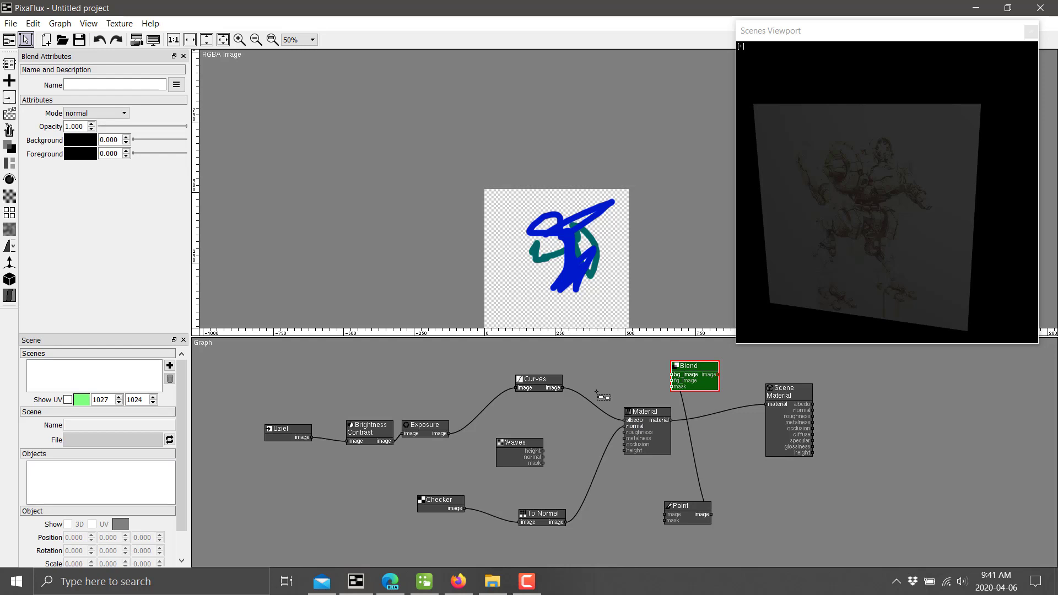
Add a Flip node after Blend with Flip X and Flip Y enabled, and place it below Scene Material.
{"action": "left_click", "coordinate": [5, 144]}
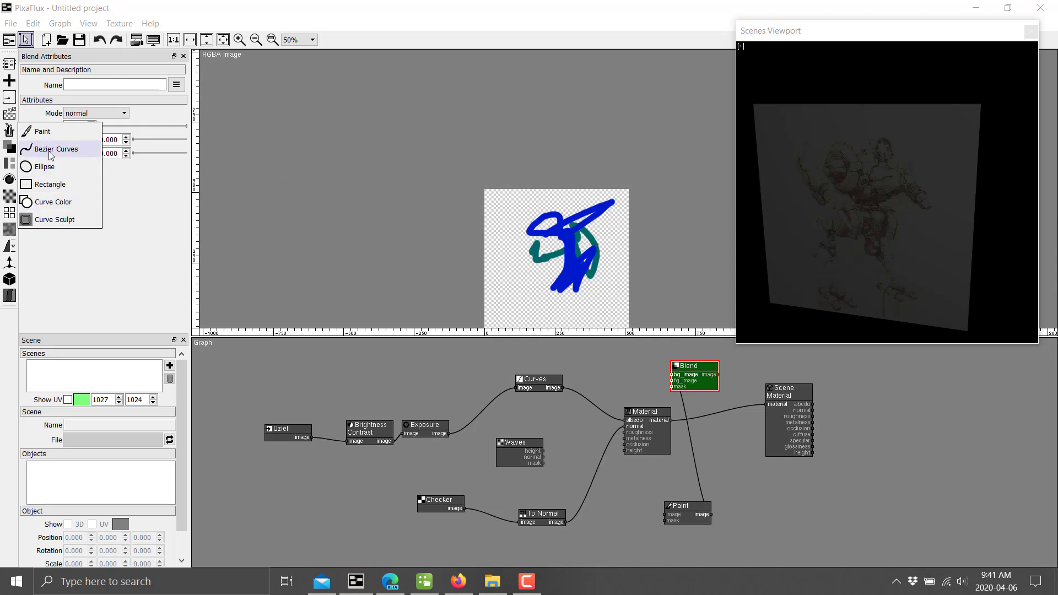
{"action": "left_click", "coordinate": [12, 162]}
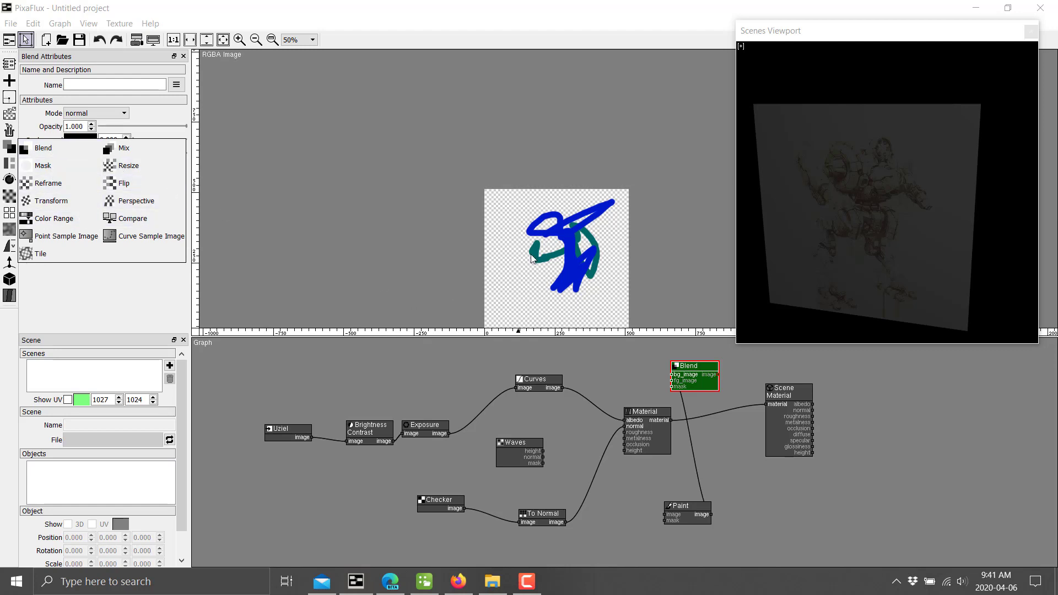
{"action": "left_click", "coordinate": [699, 514]}
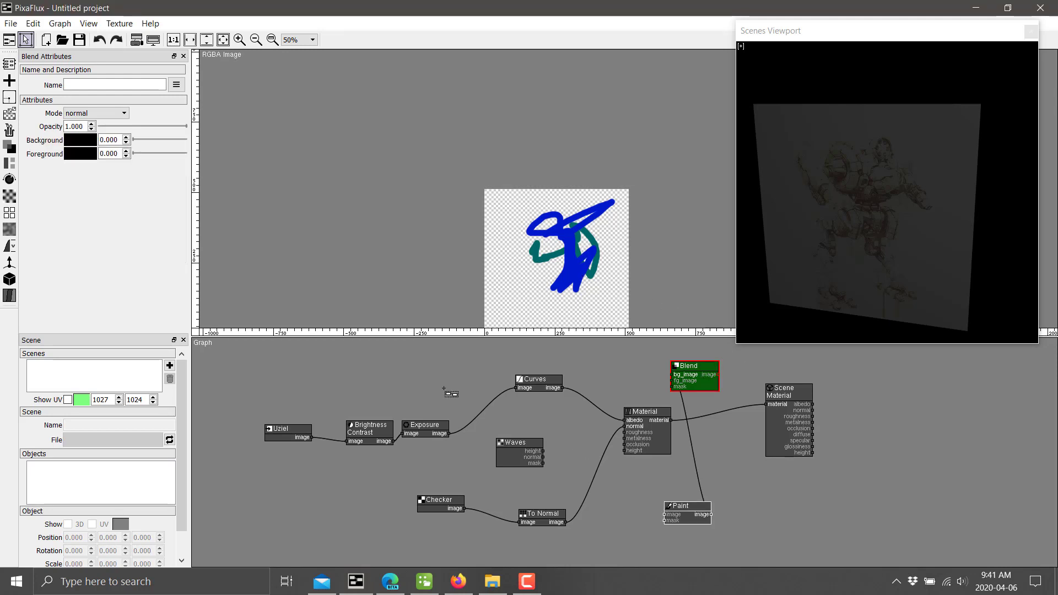
{"action": "left_click", "coordinate": [9, 180]}
{"action": "mouse_move", "coordinate": [10, 148]}
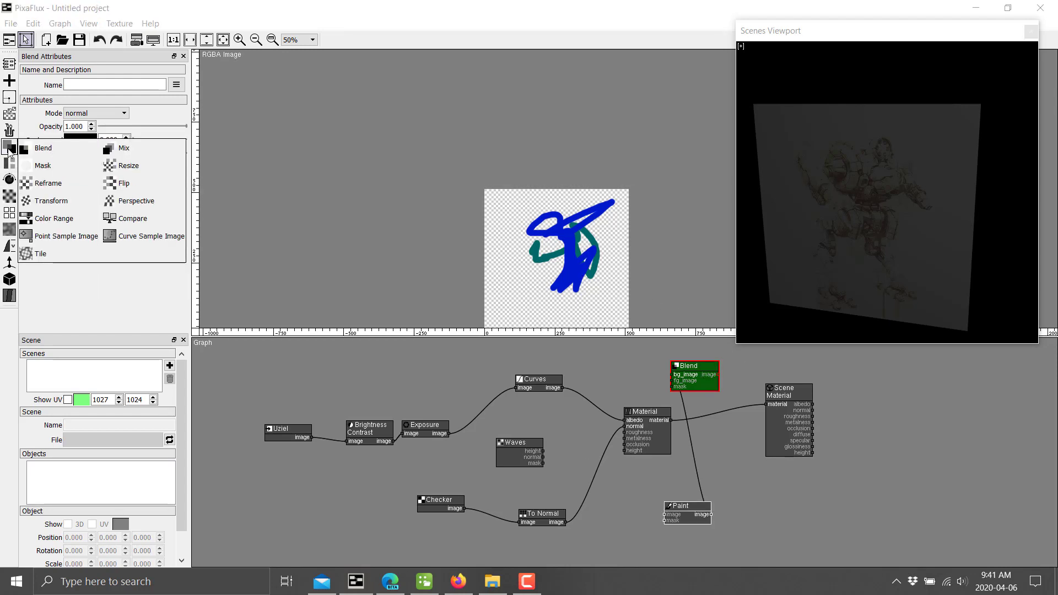
{"action": "left_click", "coordinate": [124, 183]}
{"action": "left_click", "coordinate": [68, 126]}
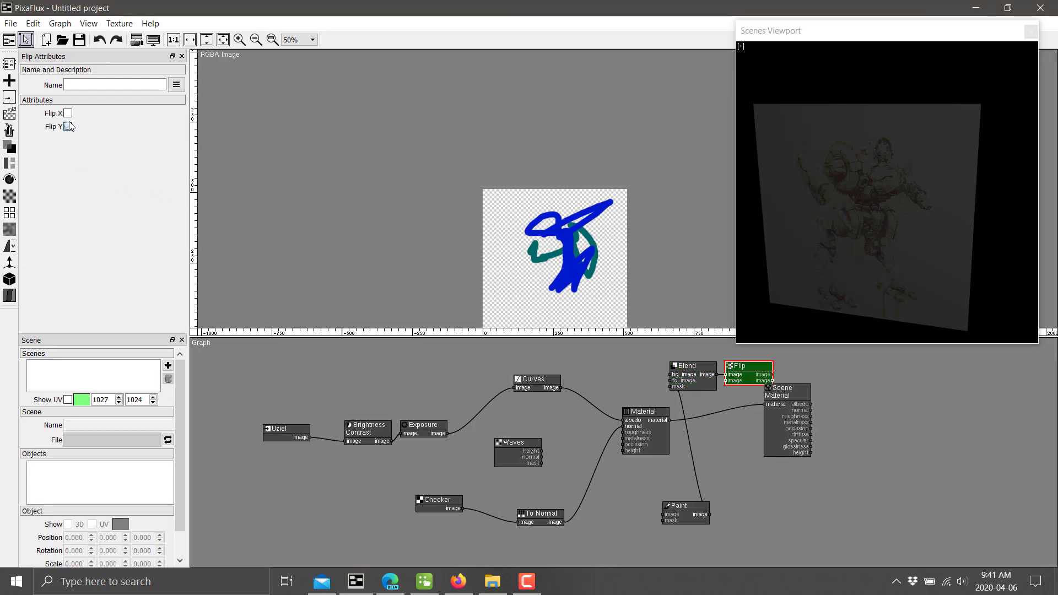
{"action": "left_click", "coordinate": [68, 113]}
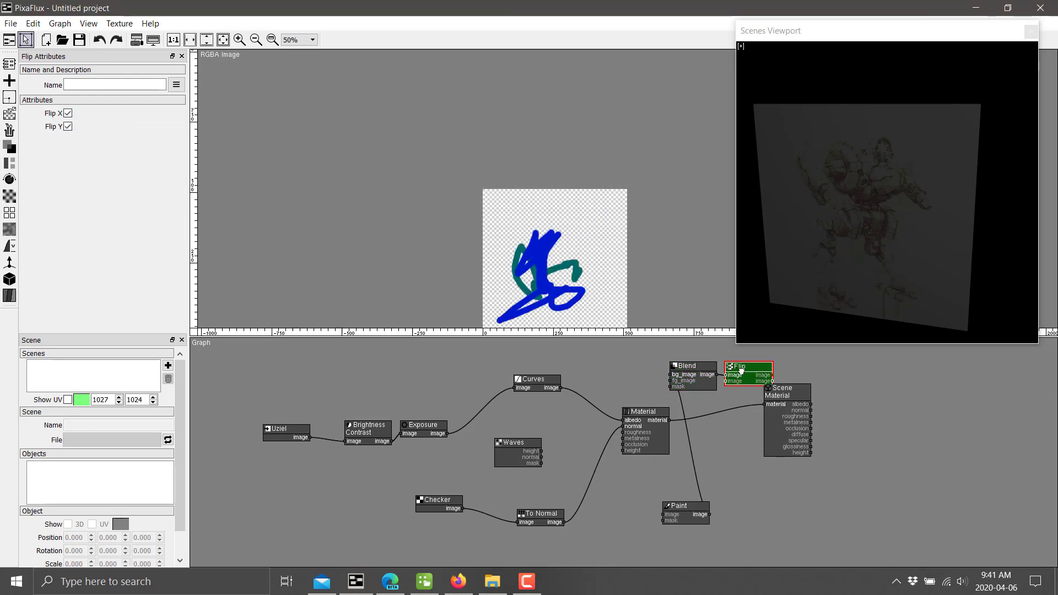
{"action": "left_click_drag", "start_coordinate": [739, 366], "coordinate": [776, 498]}
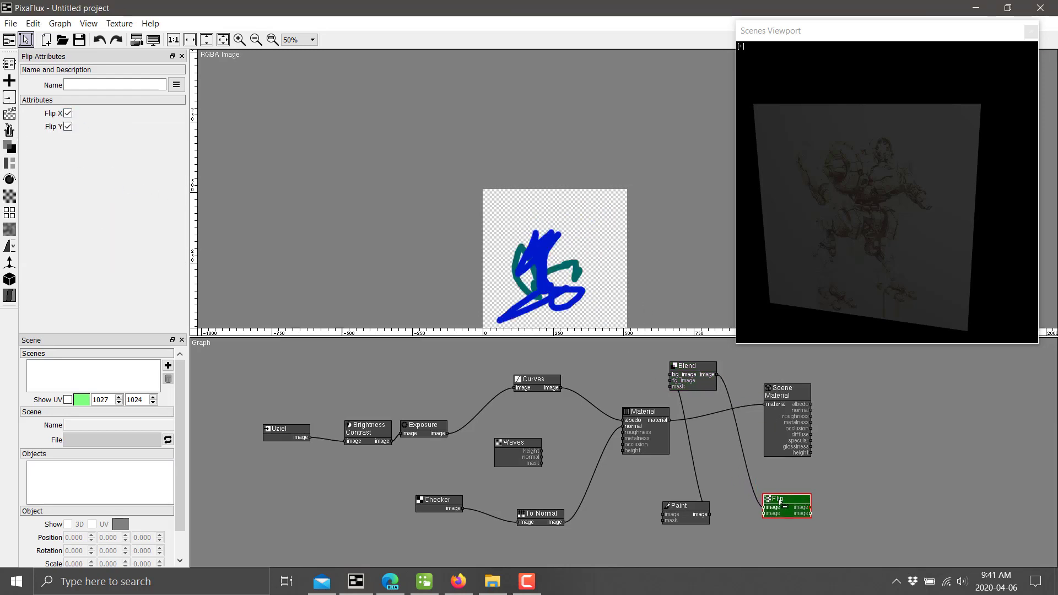
Add a gaussian Blur node after Flip with Size X about 45.1 and Size Y about 193.2.
{"action": "left_click", "coordinate": [9, 180]}
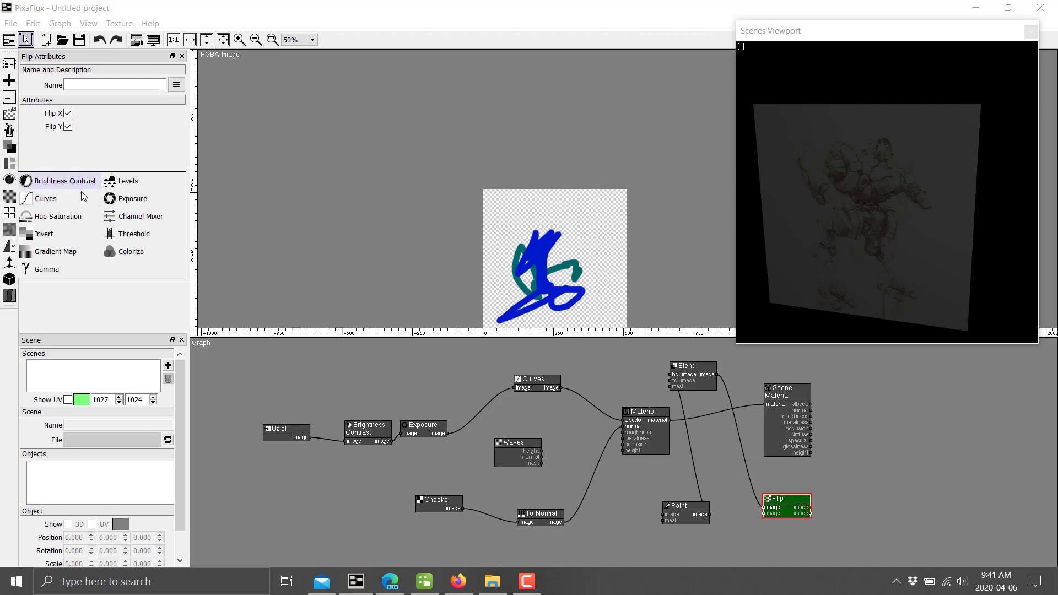
{"action": "left_click", "coordinate": [13, 195]}
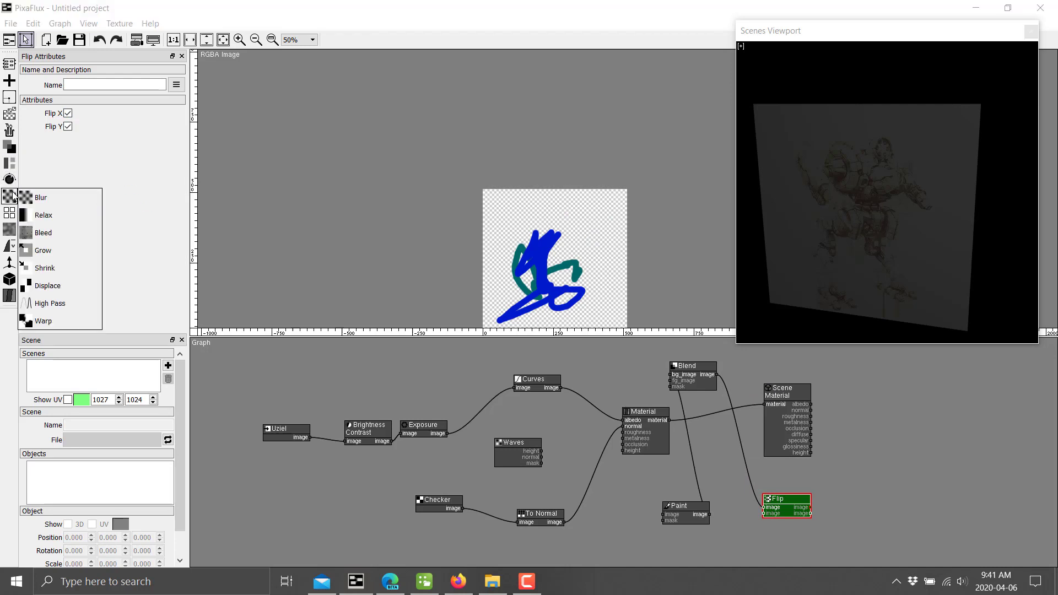
{"action": "left_click", "coordinate": [48, 199]}
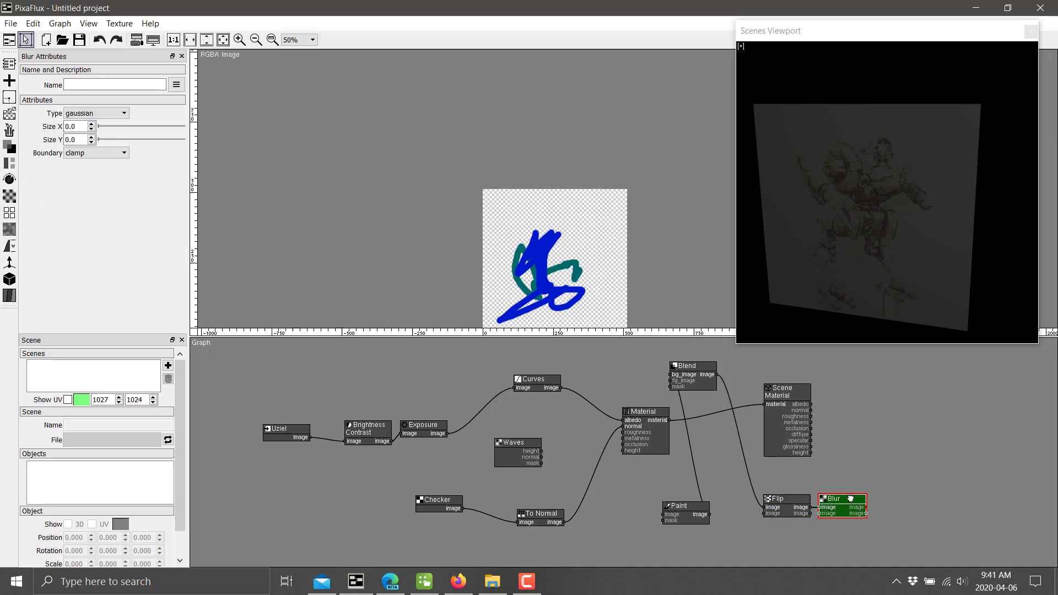
{"action": "left_click", "coordinate": [124, 125]}
{"action": "left_click", "coordinate": [134, 139]}
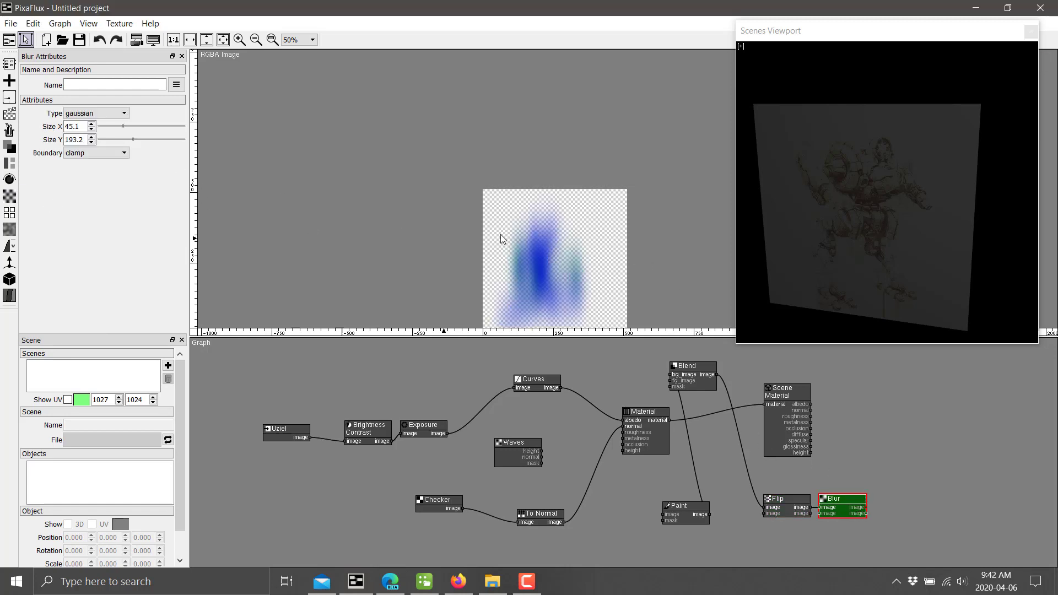
Add a Billow Texture node and place it below the Uziel node.
{"action": "left_click", "coordinate": [10, 214]}
{"action": "left_click", "coordinate": [10, 214]}
{"action": "left_click", "coordinate": [9, 229]}
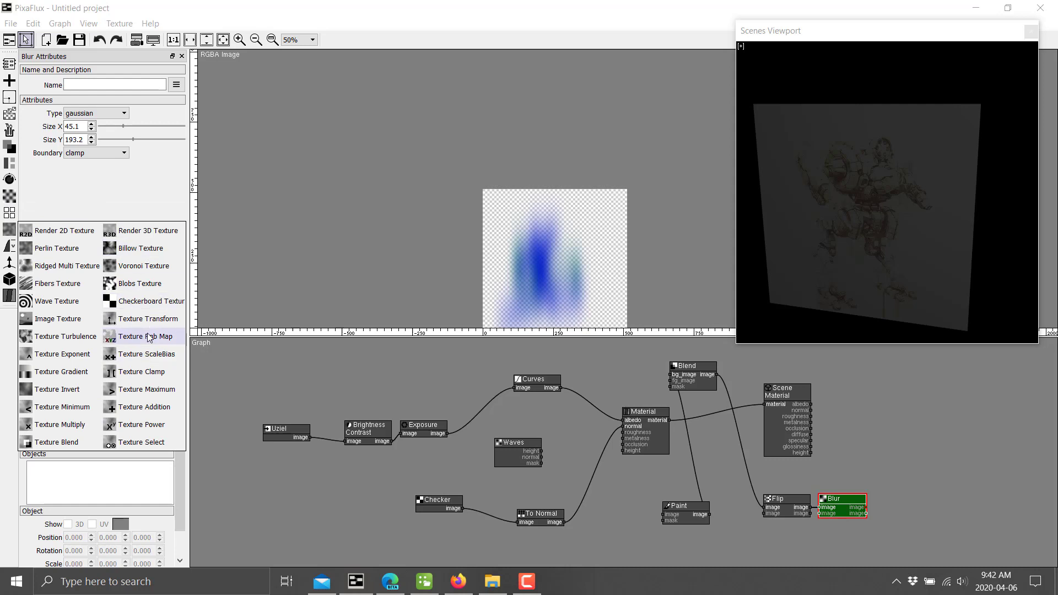
{"action": "left_click", "coordinate": [174, 252]}
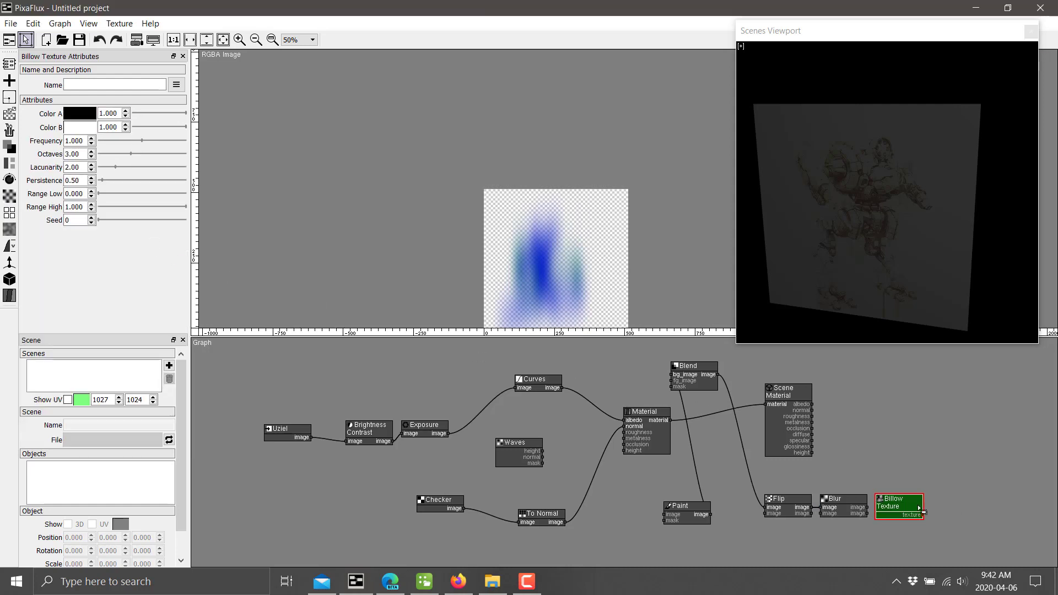
{"action": "left_click_drag", "start_coordinate": [908, 505], "coordinate": [305, 472]}
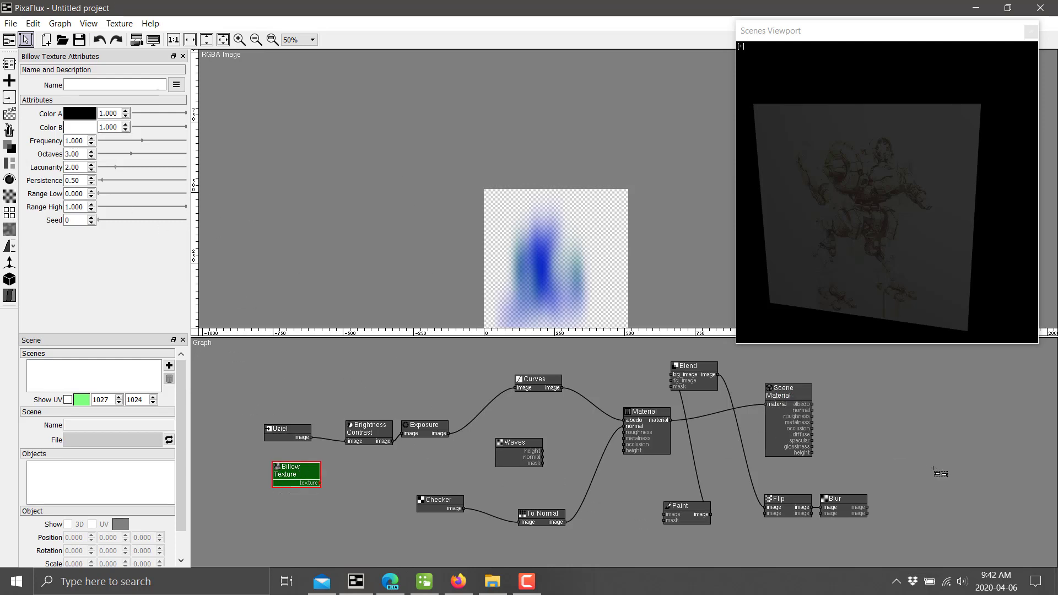
Look through the available nodes in the value, normal, 3D mesh and material categories.
{"action": "left_click", "coordinate": [10, 247]}
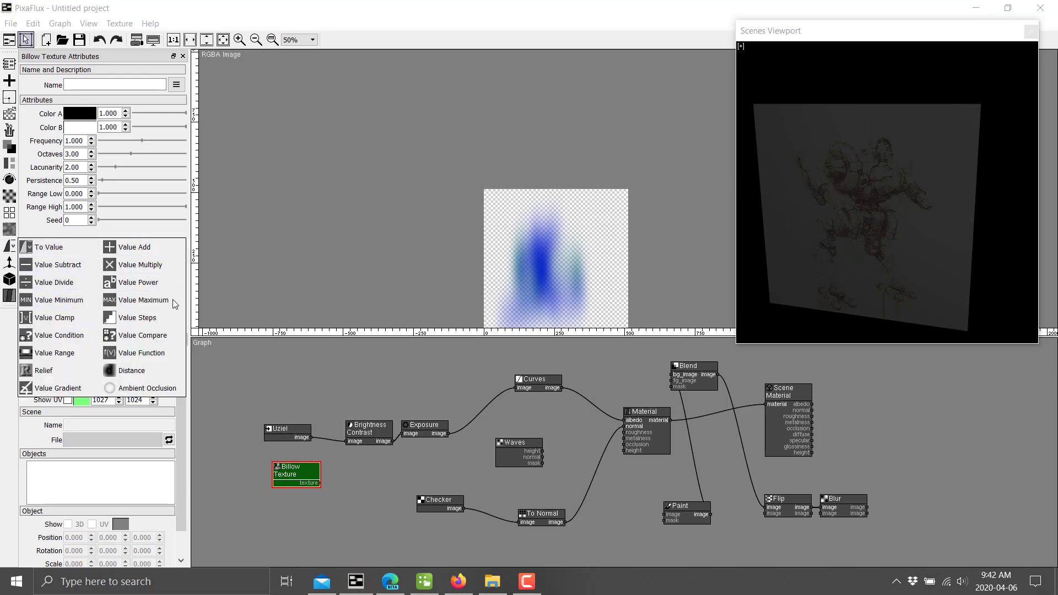
{"action": "left_click", "coordinate": [9, 262]}
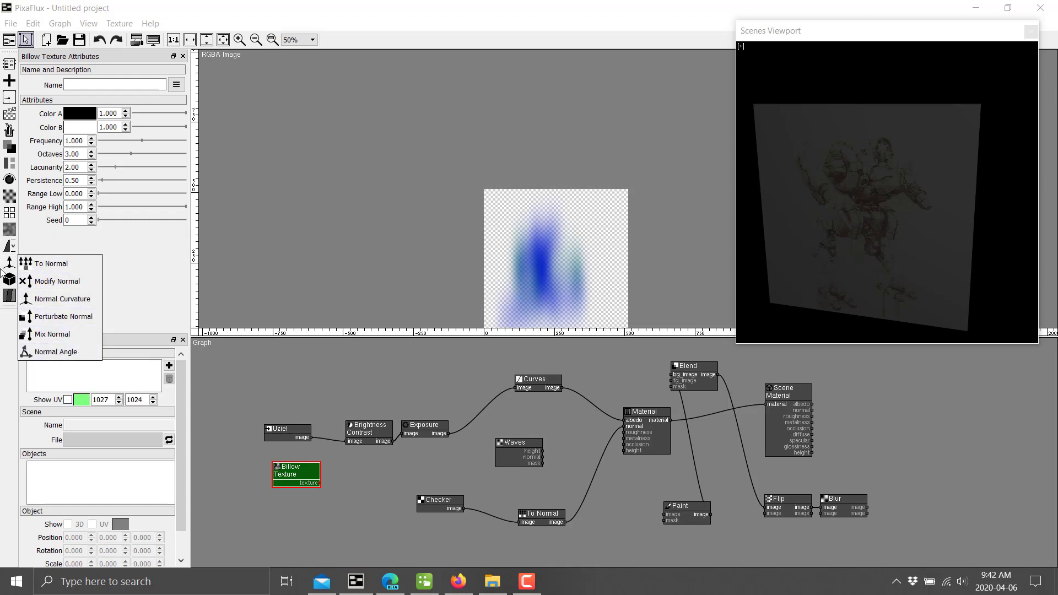
{"action": "left_click", "coordinate": [10, 279]}
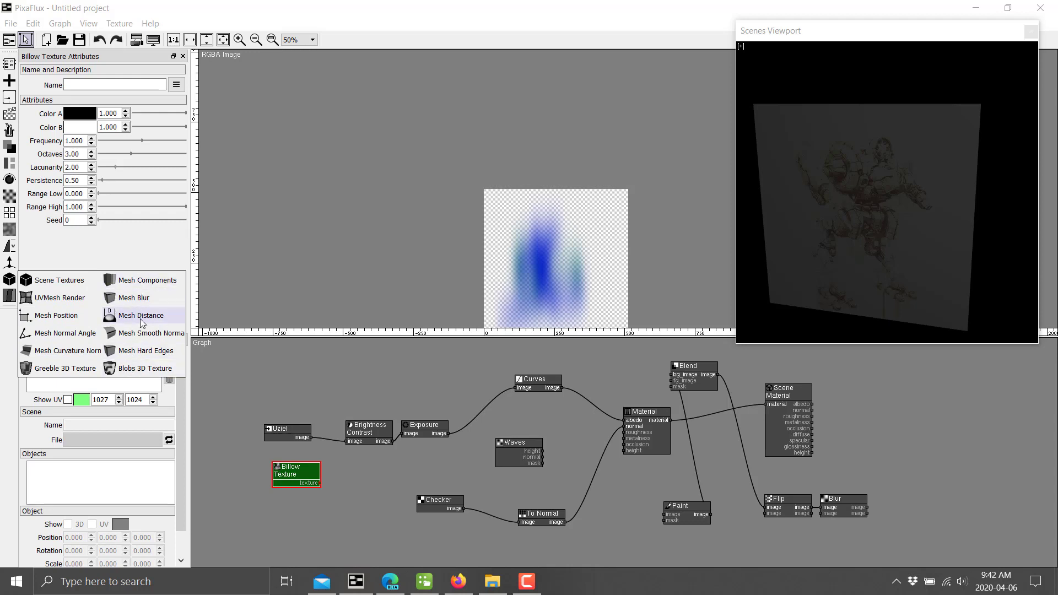
{"action": "left_click", "coordinate": [9, 296]}
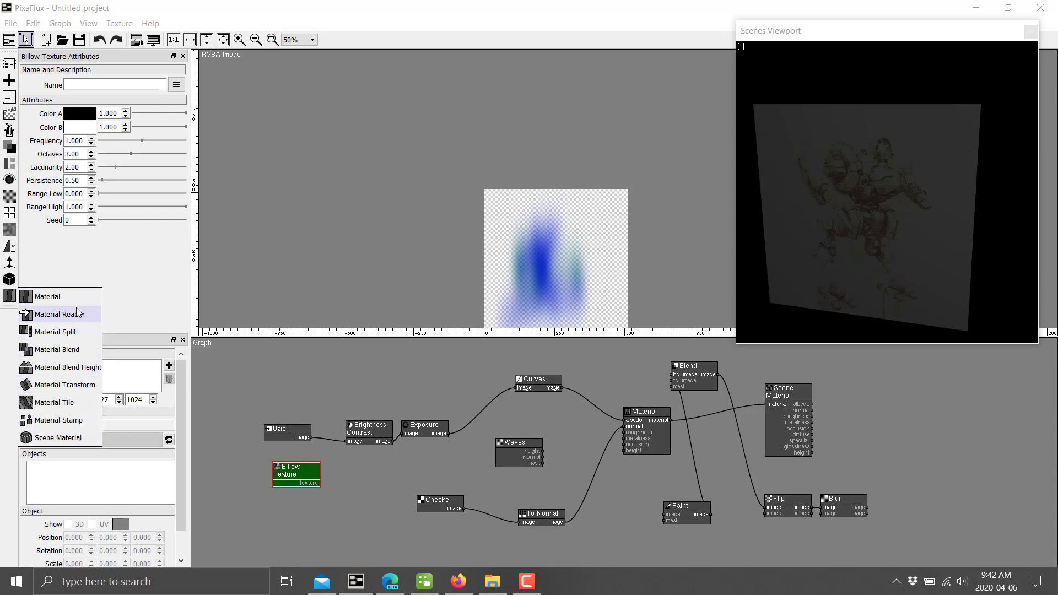
{"action": "left_click", "coordinate": [888, 393]}
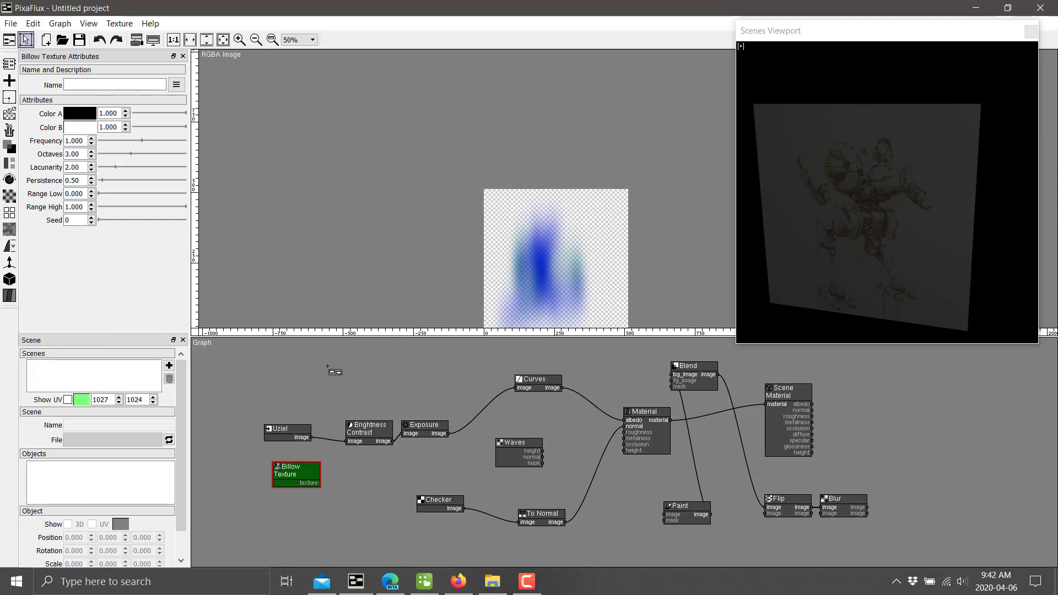
Switch to the PixaFlux website in Firefox and look over the home page's feature overview down to the Image Deformation section.
{"action": "left_click", "coordinate": [456, 583]}
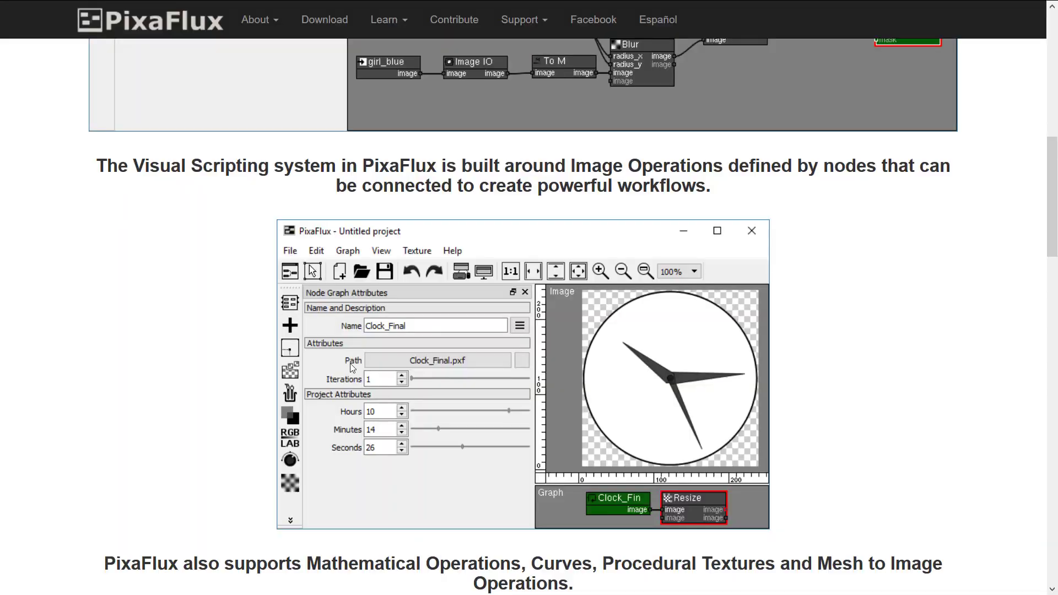
{"action": "mouse_move", "coordinate": [354, 2]}
{"action": "scroll", "coordinate": [716, 254], "scroll_direction": "up", "scroll_amount": 7}
{"action": "scroll", "coordinate": [719, 264], "scroll_direction": "down", "scroll_amount": 6}
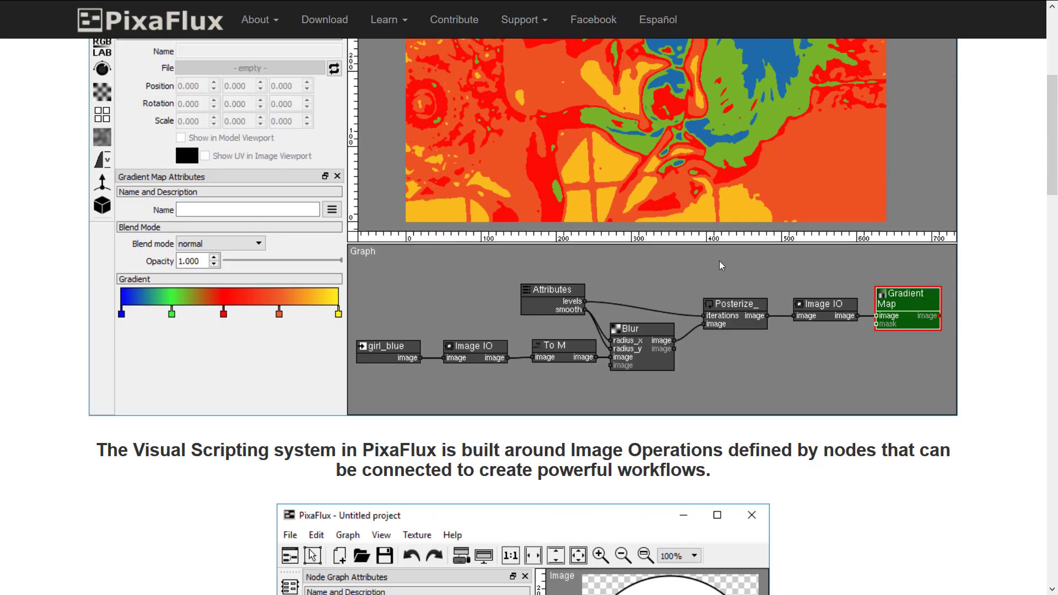
{"action": "scroll", "coordinate": [719, 260], "scroll_direction": "down", "scroll_amount": 13}
{"action": "scroll", "coordinate": [720, 260], "scroll_direction": "up", "scroll_amount": 20}
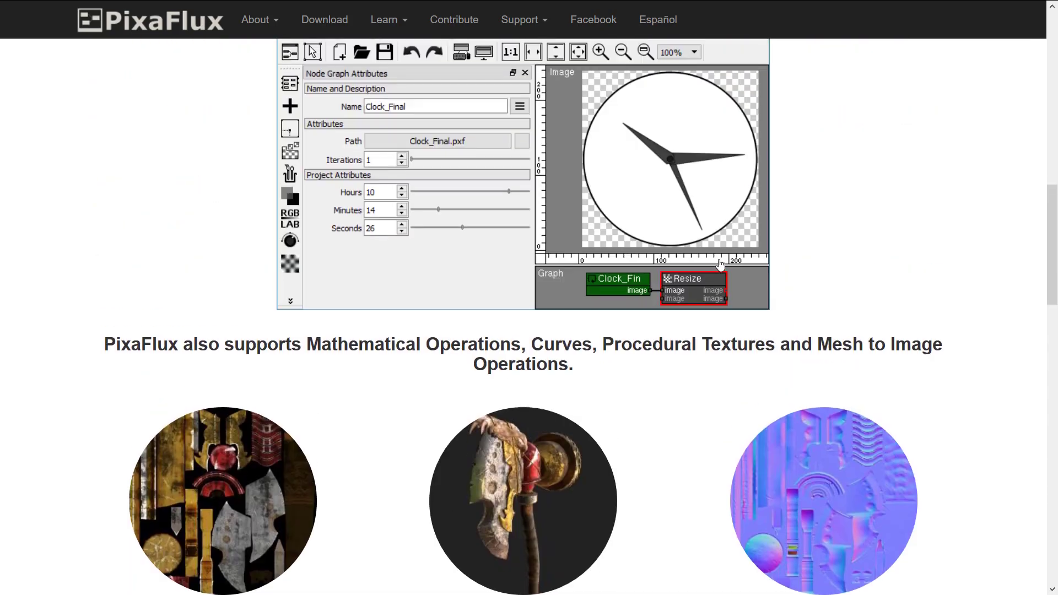
{"action": "scroll", "coordinate": [718, 263], "scroll_direction": "down", "scroll_amount": 18}
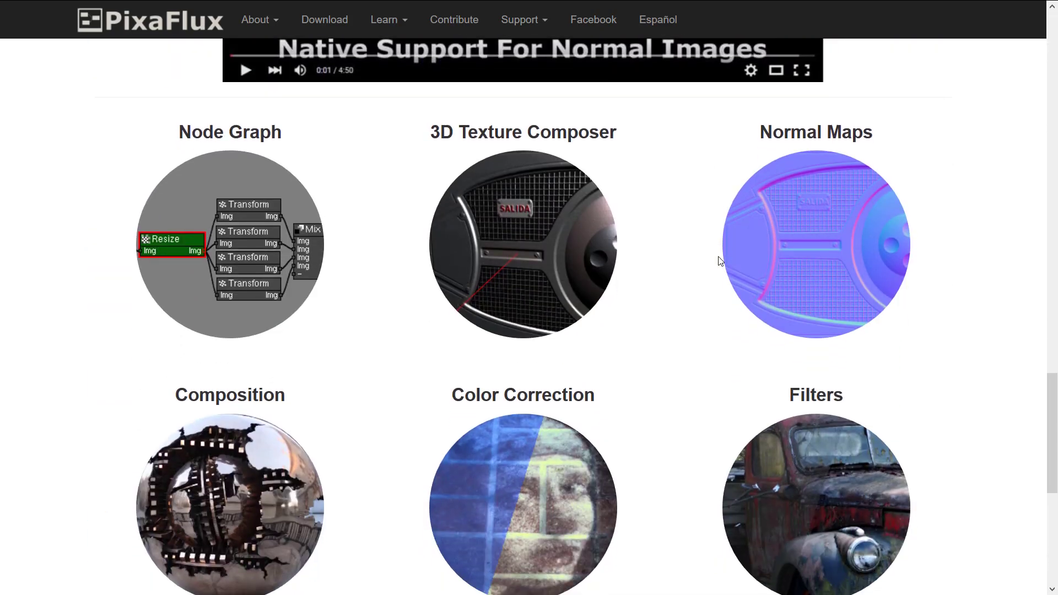
{"action": "scroll", "coordinate": [720, 261], "scroll_direction": "down", "scroll_amount": 5}
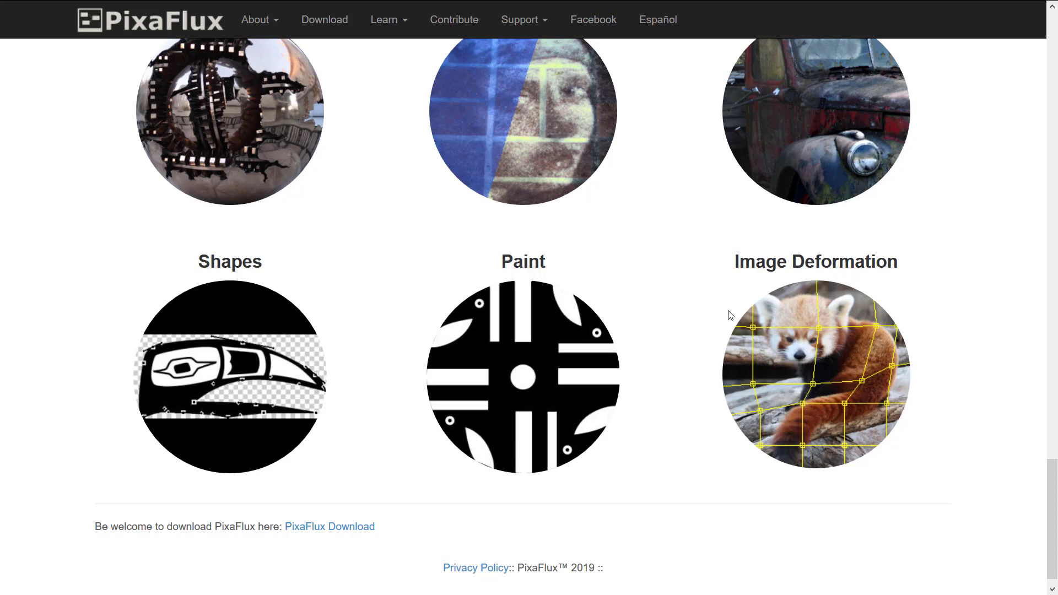
{"action": "scroll", "coordinate": [595, 317], "scroll_direction": "up", "scroll_amount": 4}
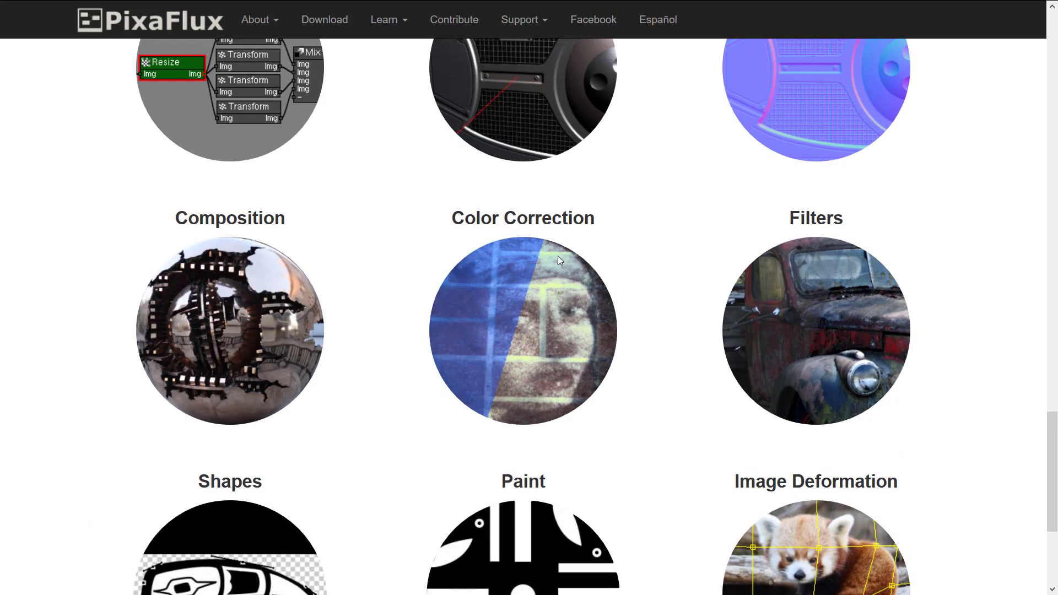
Open the PixaFlux wiki and look through its contents down to the Tutorials and Nodes lists.
{"action": "left_click", "coordinate": [381, 20]}
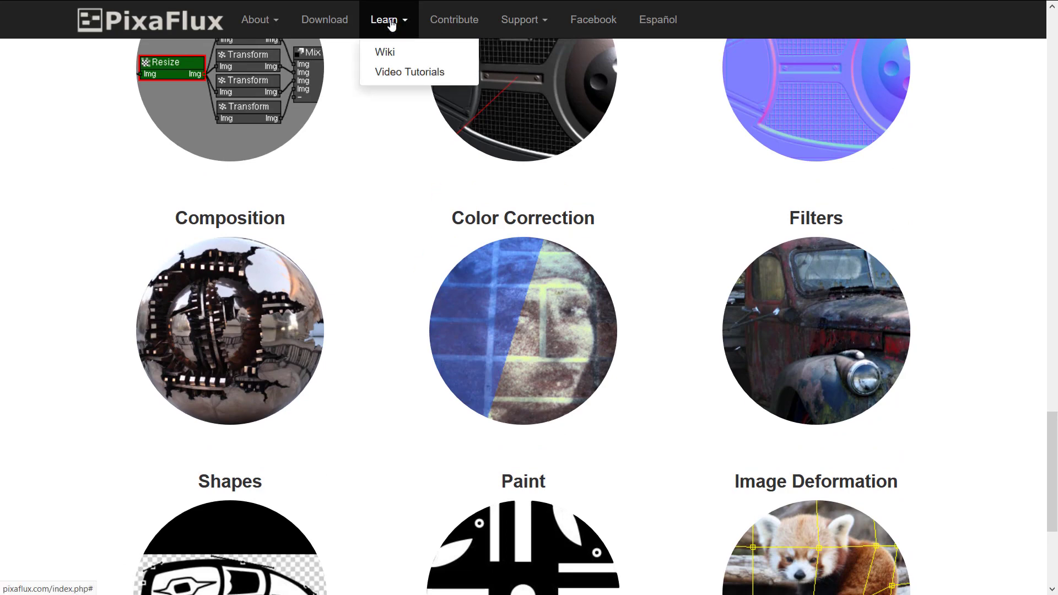
{"action": "left_click", "coordinate": [384, 52]}
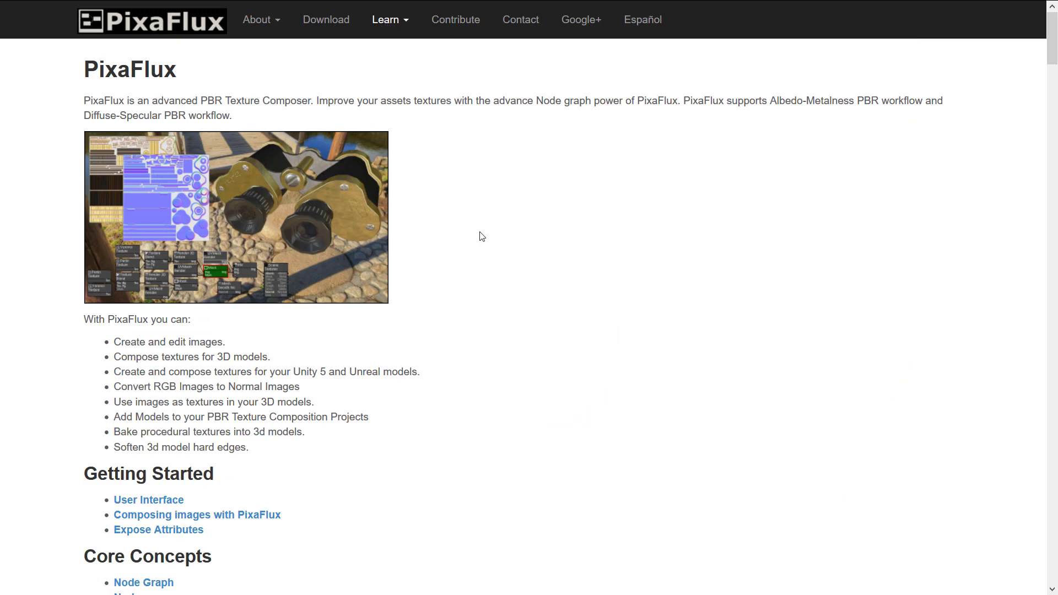
{"action": "scroll", "coordinate": [576, 263], "scroll_direction": "down", "scroll_amount": 10}
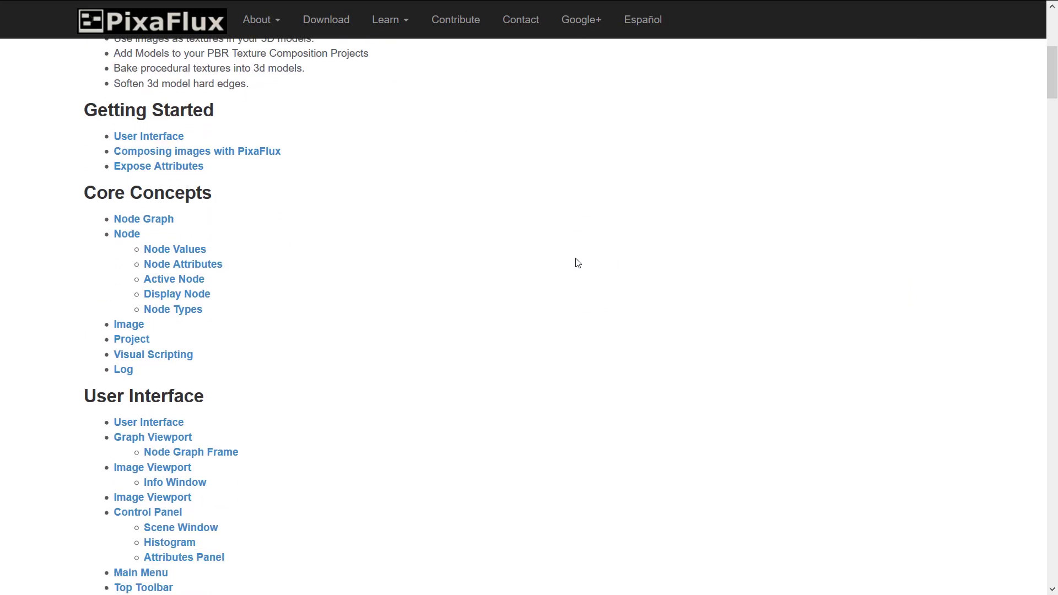
{"action": "scroll", "coordinate": [578, 264], "scroll_direction": "down", "scroll_amount": 10}
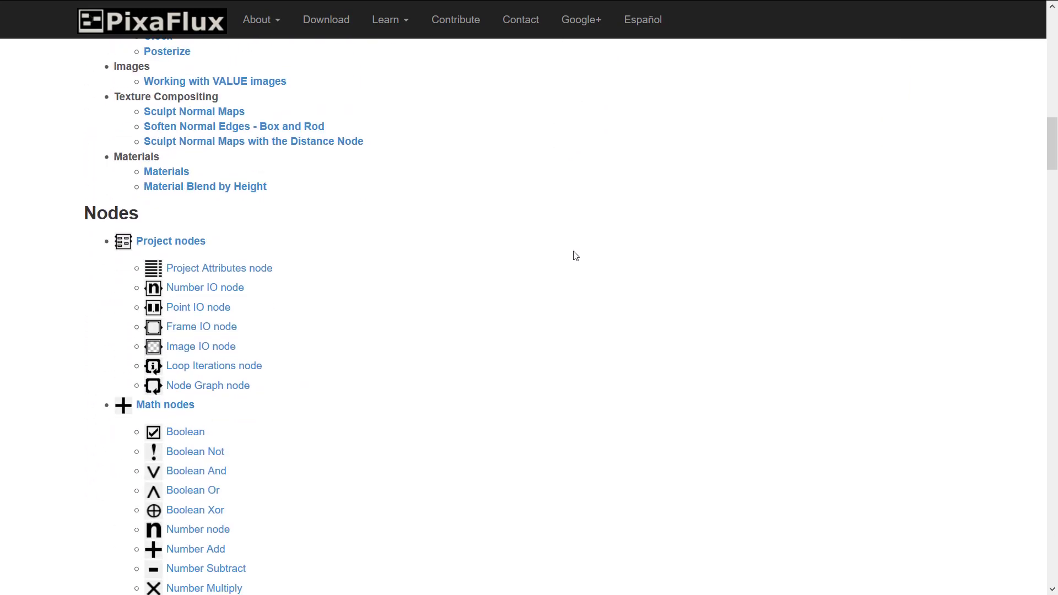
{"action": "scroll", "coordinate": [573, 255], "scroll_direction": "up", "scroll_amount": 3}
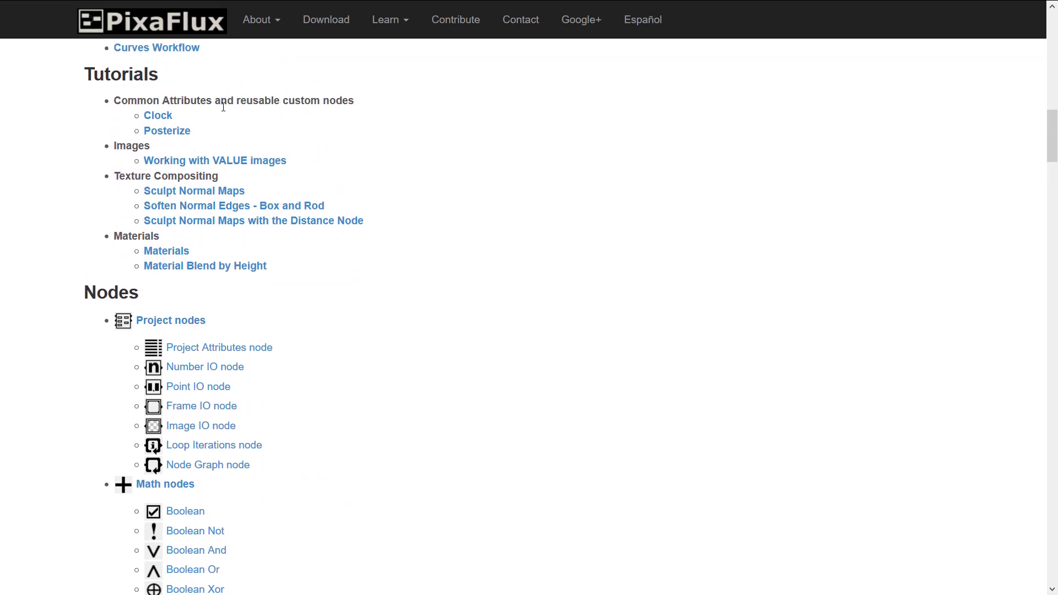
Open the Clock tutorial and read through the clock hand pivot setup to the Add the Common Attributes section.
{"action": "left_click", "coordinate": [158, 117]}
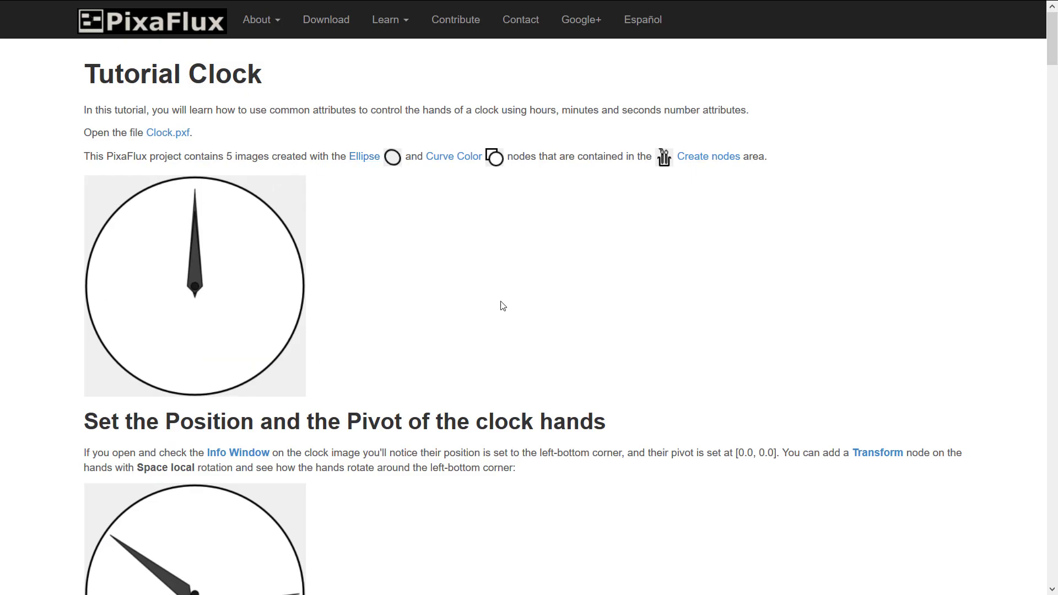
{"action": "scroll", "coordinate": [503, 306], "scroll_direction": "down", "scroll_amount": 16}
{"action": "scroll", "coordinate": [501, 303], "scroll_direction": "up", "scroll_amount": 3}
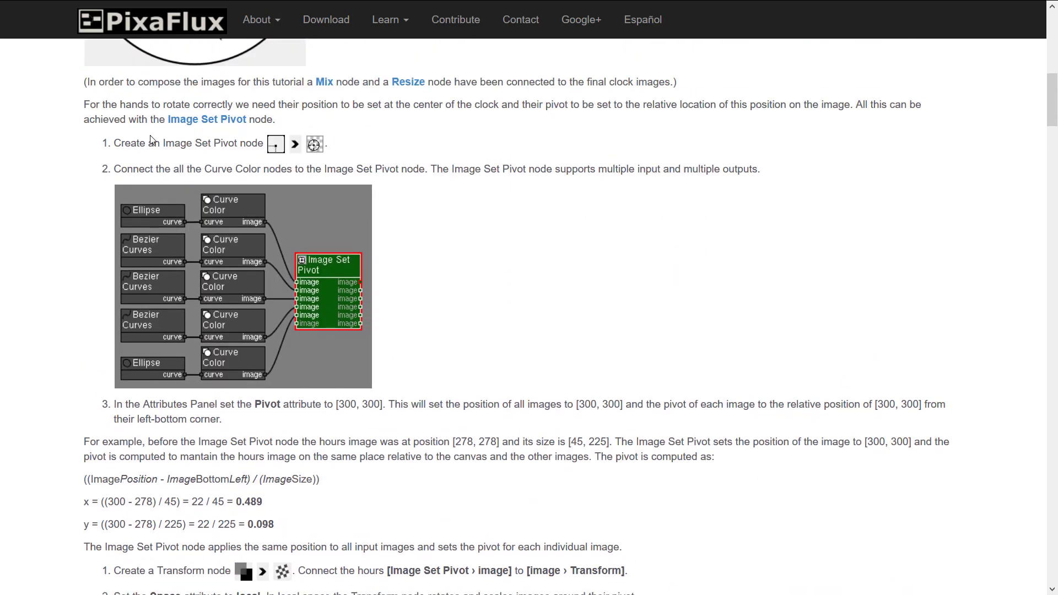
{"action": "scroll", "coordinate": [597, 303], "scroll_direction": "down", "scroll_amount": 17}
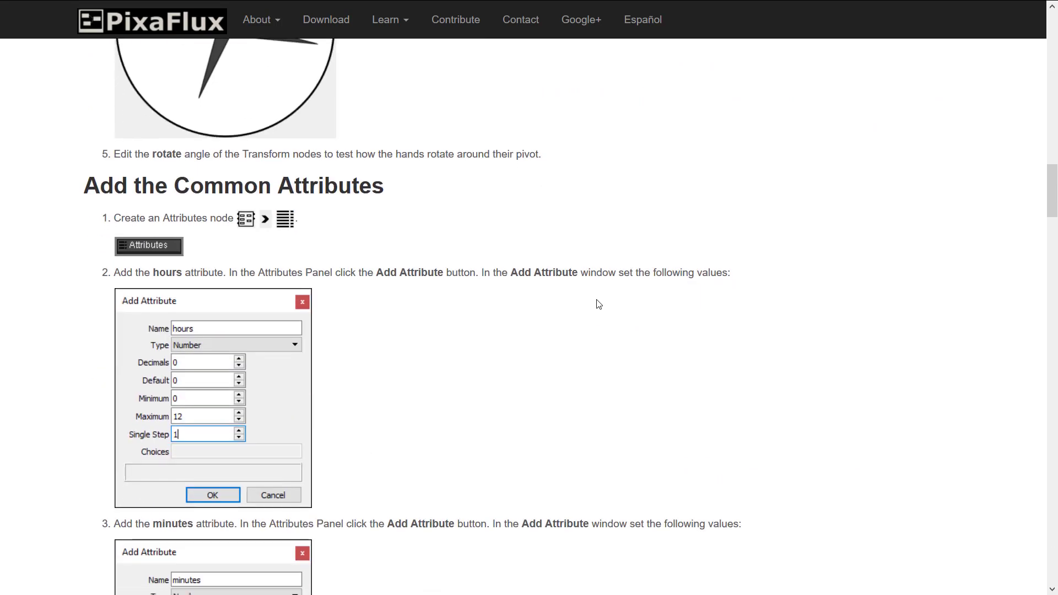
{"action": "scroll", "coordinate": [596, 300], "scroll_direction": "down", "scroll_amount": 3}
{"action": "scroll", "coordinate": [571, 297], "scroll_direction": "up", "scroll_amount": 3}
{"action": "left_click_drag", "start_coordinate": [134, 193], "coordinate": [465, 205]}
{"action": "left_click", "coordinate": [399, 336]}
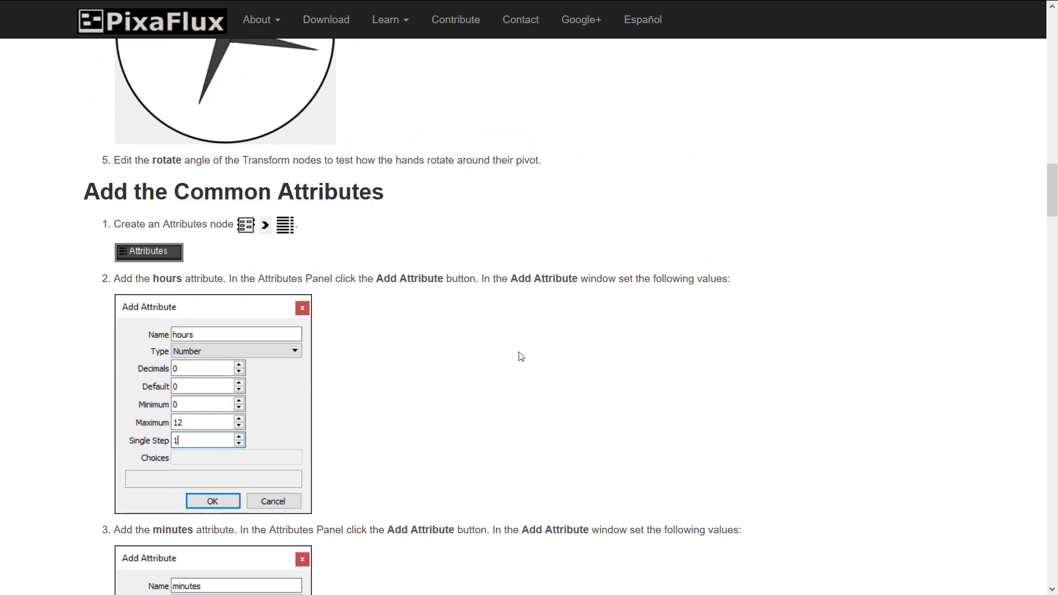
Read the rest of the Clock tutorial, from converting time to angles to creating a reusable Clock custom node.
{"action": "scroll", "coordinate": [521, 357], "scroll_direction": "down", "scroll_amount": 20}
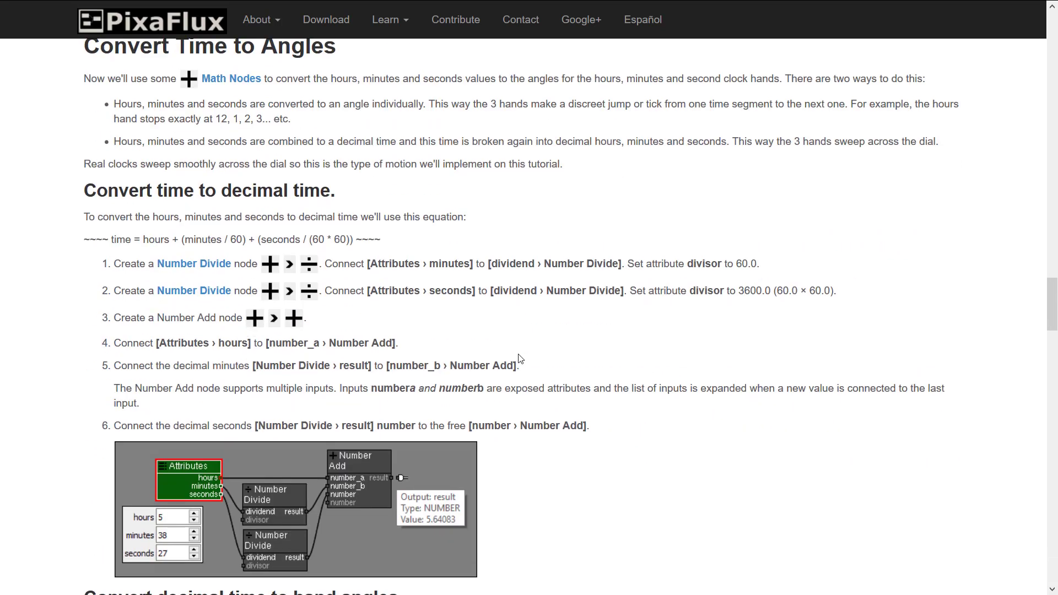
{"action": "scroll", "coordinate": [521, 358], "scroll_direction": "down", "scroll_amount": 15}
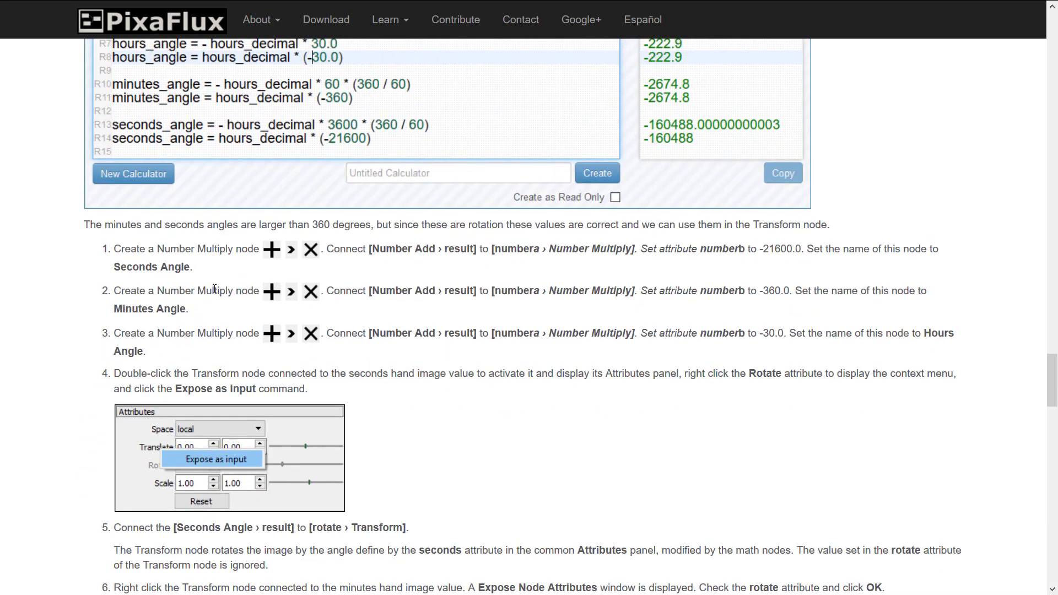
{"action": "scroll", "coordinate": [279, 296], "scroll_direction": "down", "scroll_amount": 15}
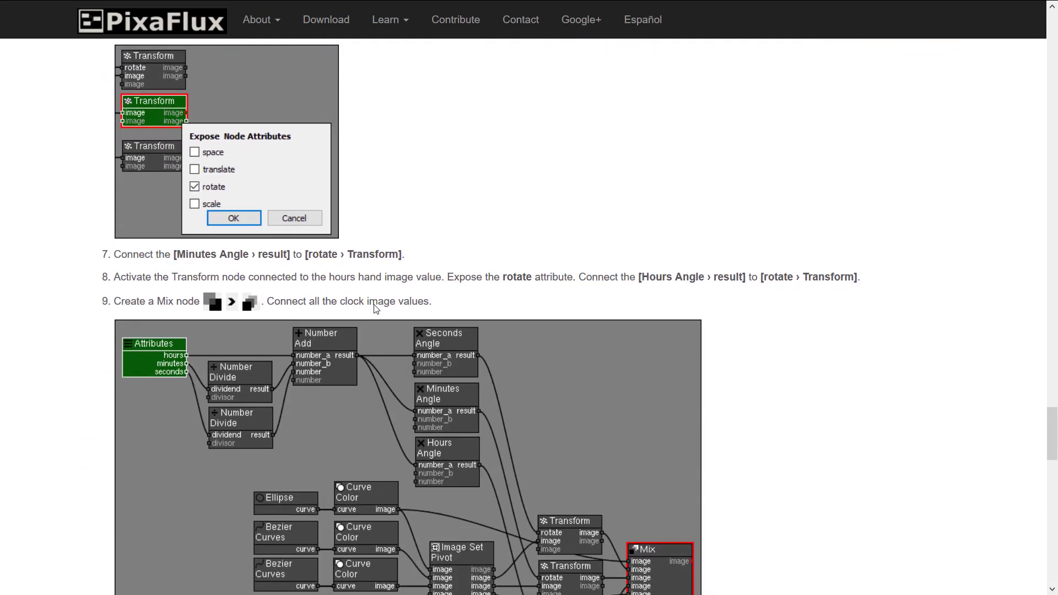
{"action": "scroll", "coordinate": [446, 371], "scroll_direction": "down", "scroll_amount": 1}
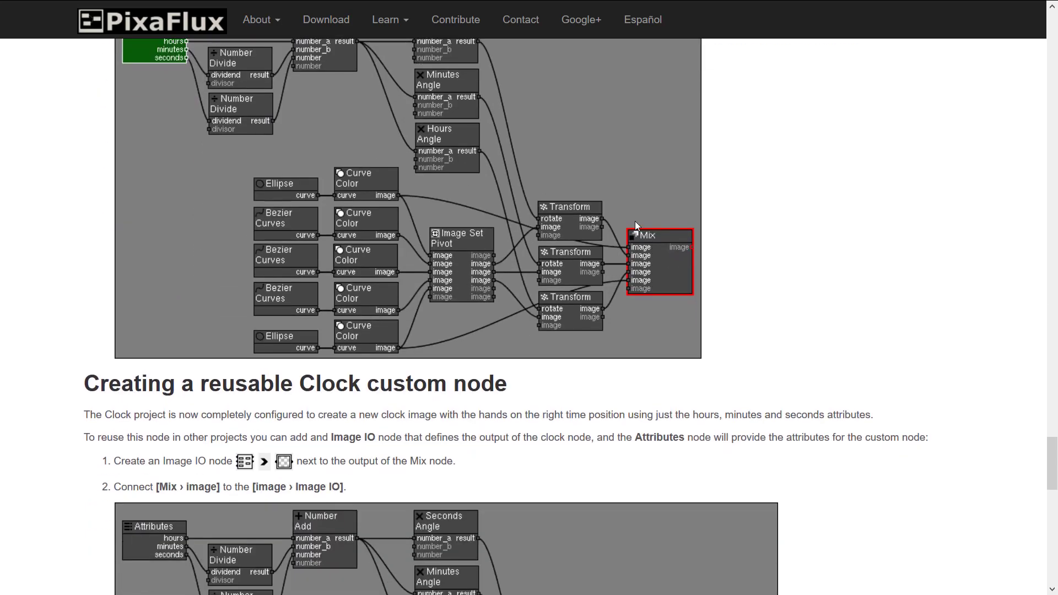
{"action": "scroll", "coordinate": [614, 271], "scroll_direction": "down", "scroll_amount": 18}
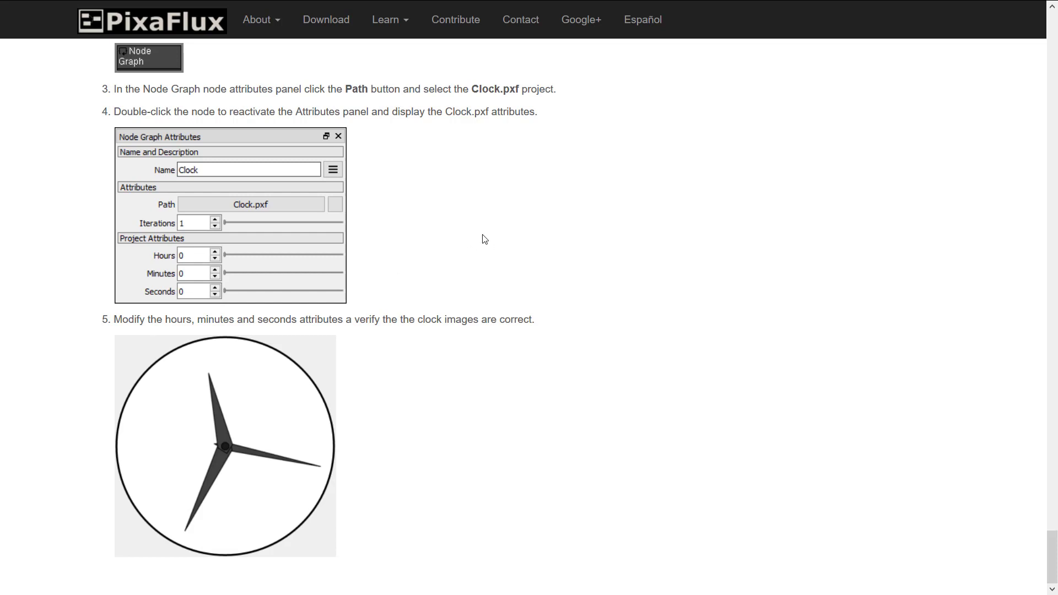
Return to the wiki's main page and open the PixaFlux download page.
{"action": "key", "text": "alt+Left"}
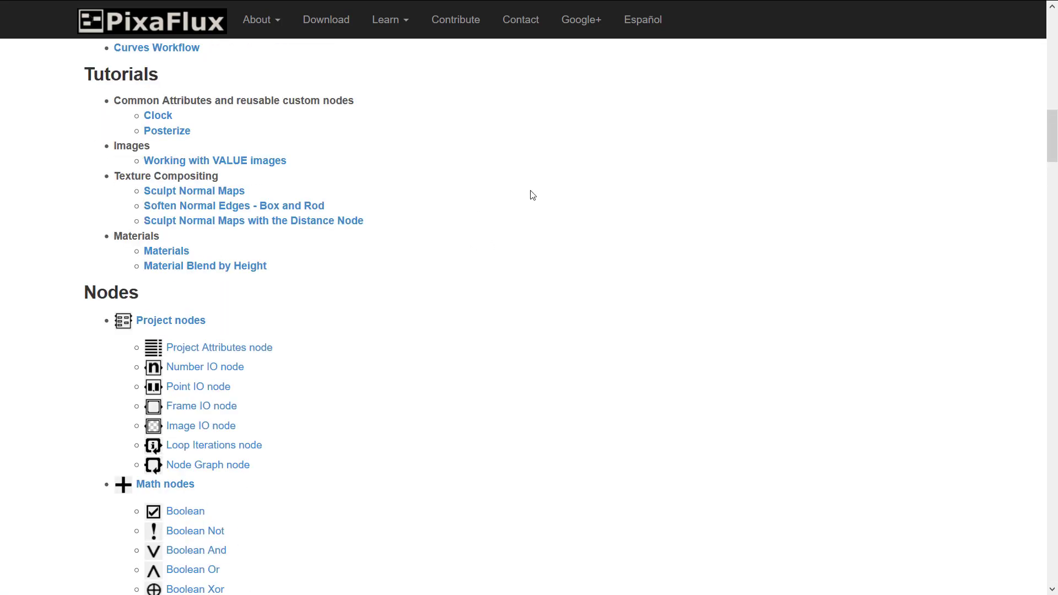
{"action": "scroll", "coordinate": [524, 190], "scroll_direction": "up", "scroll_amount": 15}
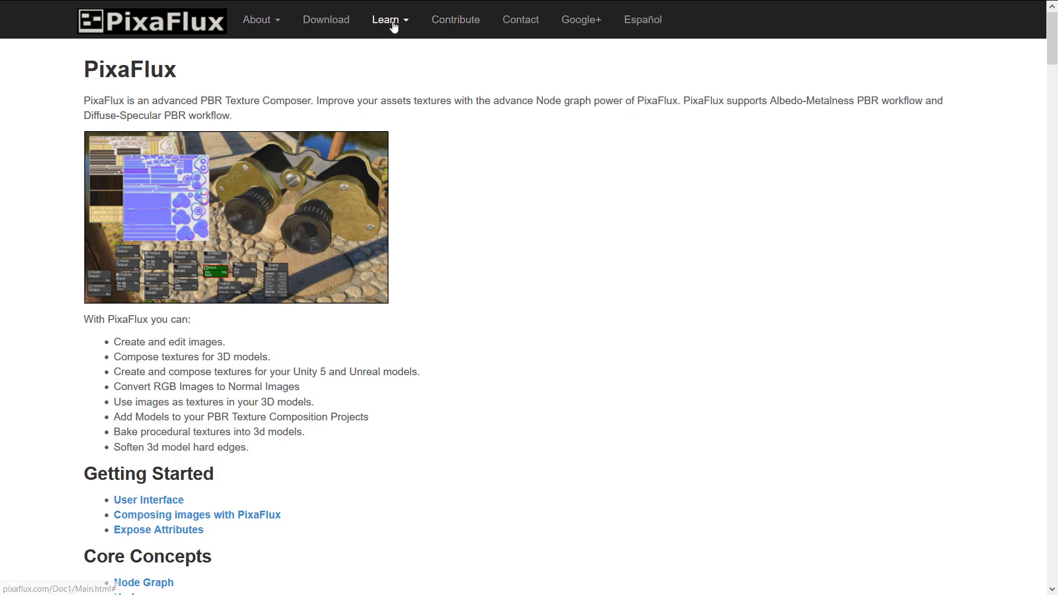
{"action": "left_click", "coordinate": [322, 24]}
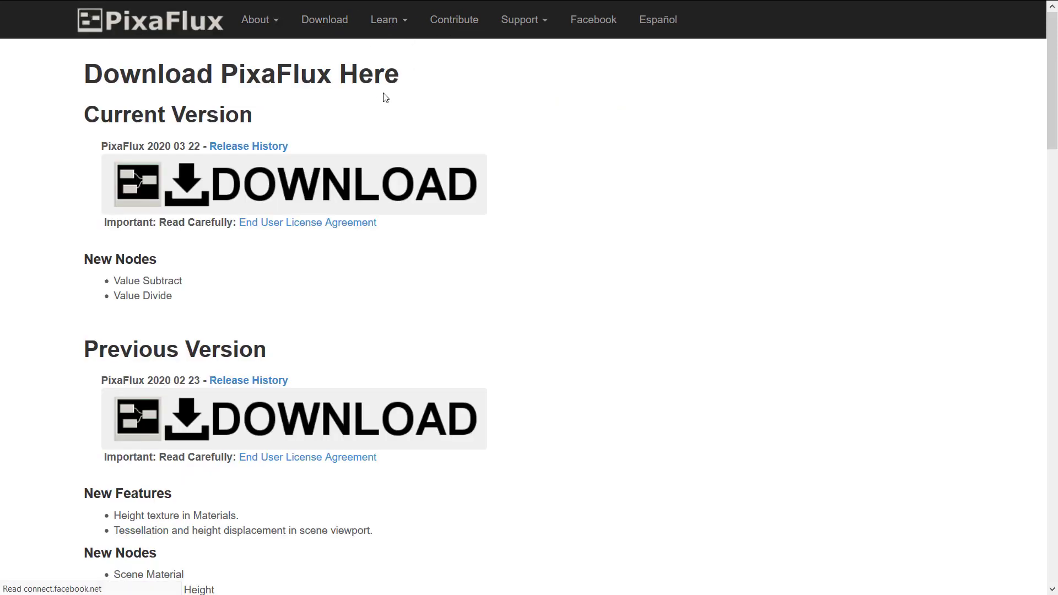
Open the Video Tutorials page and look through the latest tutorials down to PBR Texture Compositing with PixaFlux.
{"action": "left_click", "coordinate": [398, 23]}
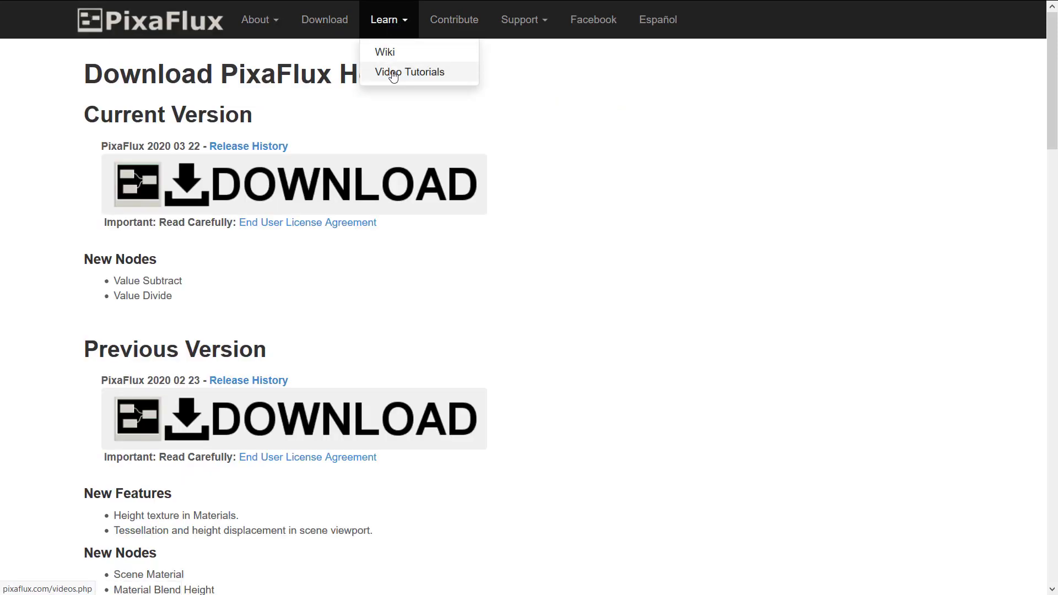
{"action": "left_click", "coordinate": [386, 72]}
{"action": "scroll", "coordinate": [914, 224], "scroll_direction": "down", "scroll_amount": 2}
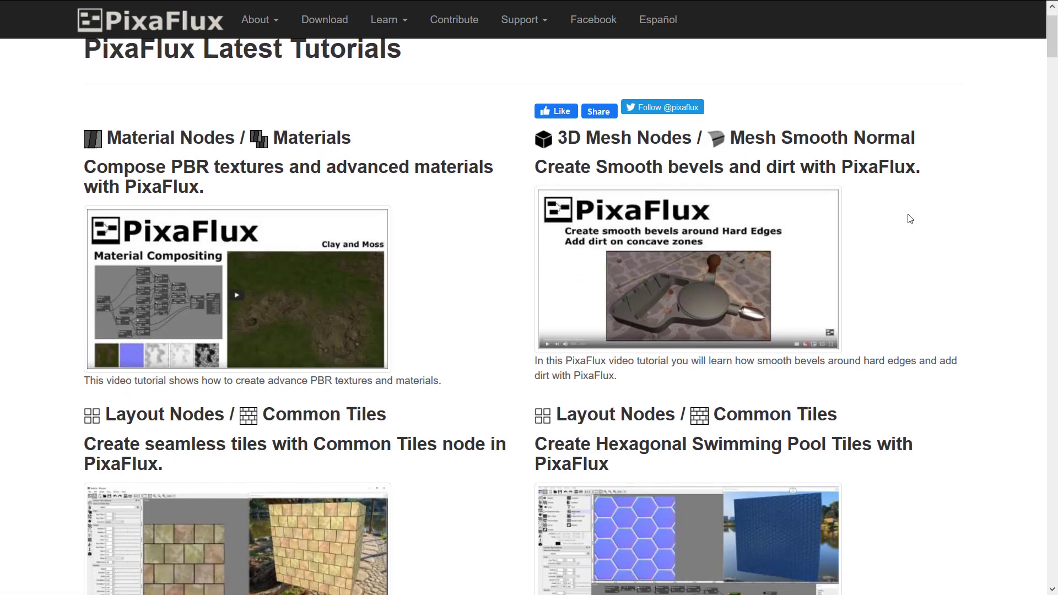
{"action": "scroll", "coordinate": [484, 201], "scroll_direction": "down", "scroll_amount": 5}
{"action": "scroll", "coordinate": [484, 203], "scroll_direction": "down", "scroll_amount": 1}
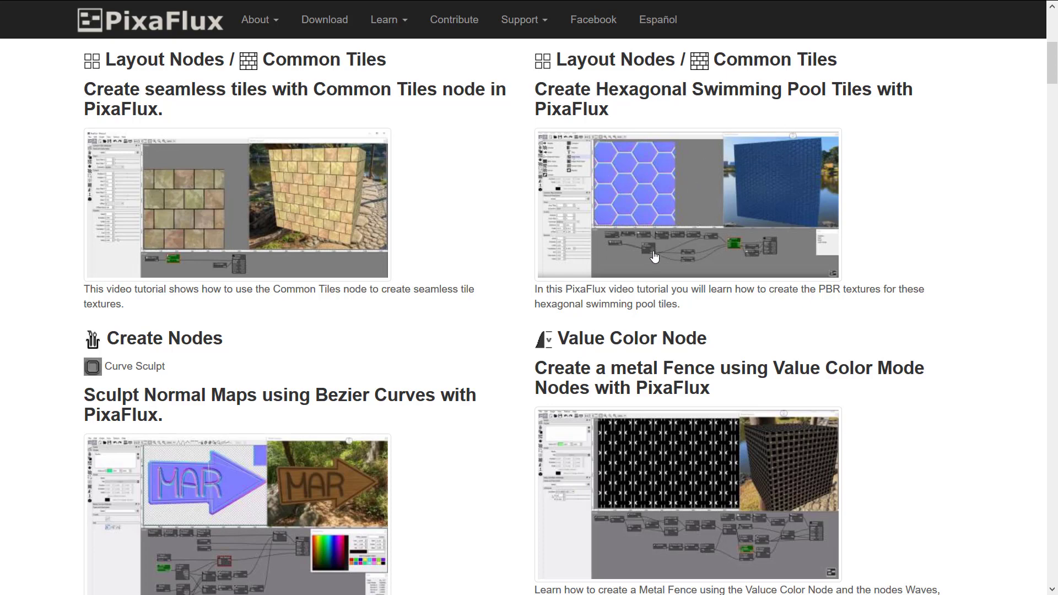
{"action": "scroll", "coordinate": [788, 262], "scroll_direction": "down", "scroll_amount": 5}
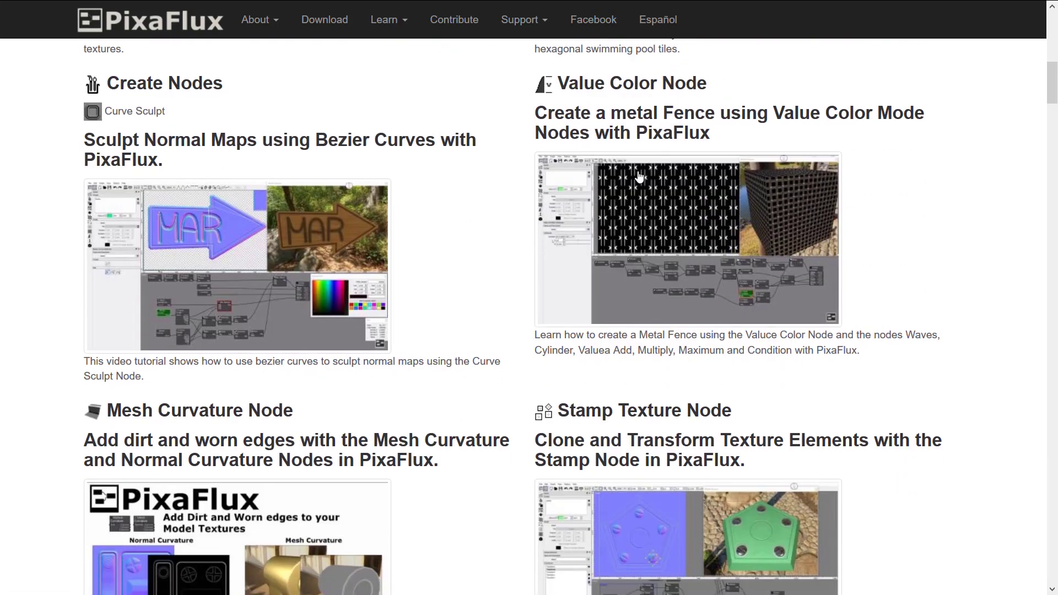
{"action": "scroll", "coordinate": [639, 175], "scroll_direction": "down", "scroll_amount": 4}
{"action": "scroll", "coordinate": [639, 175], "scroll_direction": "down", "scroll_amount": 6}
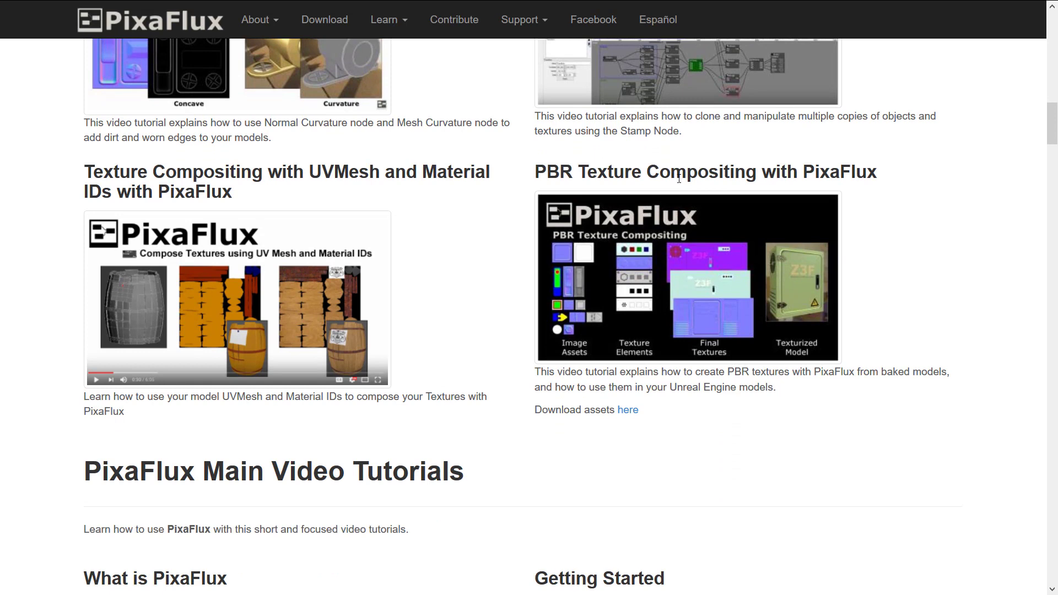
Examine the PBR Texture Compositing entry and the main video tutorials down to Create and Manipulate Nodes.
{"action": "left_click_drag", "start_coordinate": [755, 175], "coordinate": [940, 178]}
{"action": "left_click", "coordinate": [788, 190]}
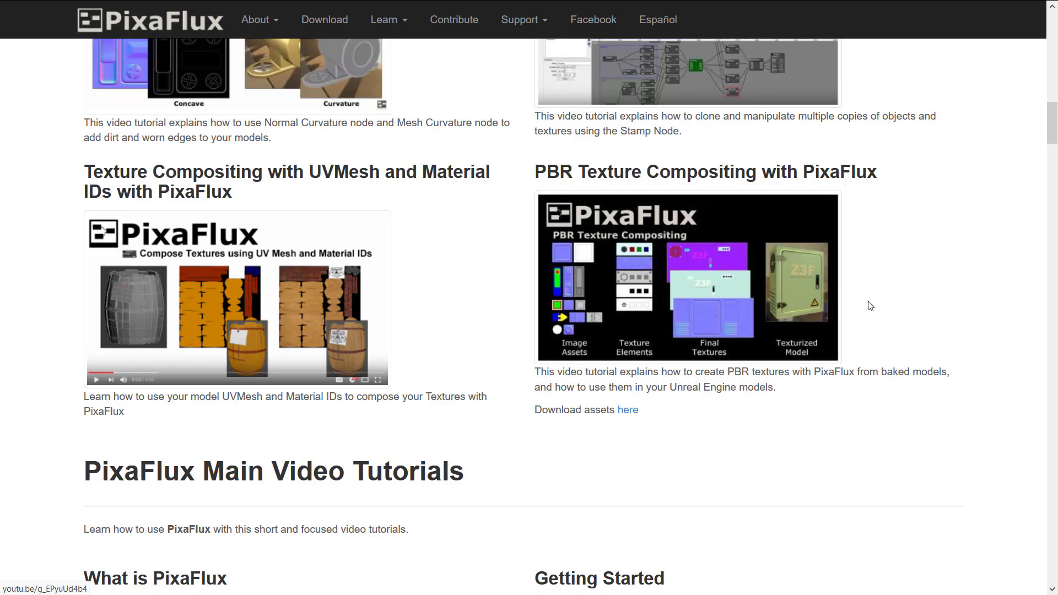
{"action": "scroll", "coordinate": [875, 299], "scroll_direction": "down", "scroll_amount": 14}
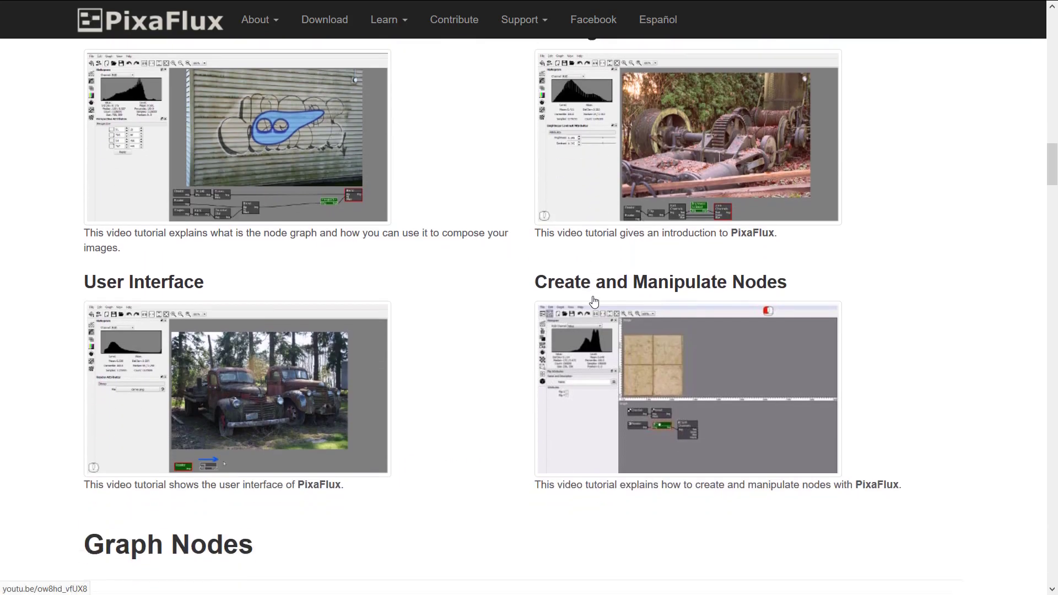
Examine the node-category and post-processing video tutorials from Graph Nodes down to Rotate Normal Images, and return to the latest tutorials.
{"action": "scroll", "coordinate": [500, 277], "scroll_direction": "down", "scroll_amount": 19}
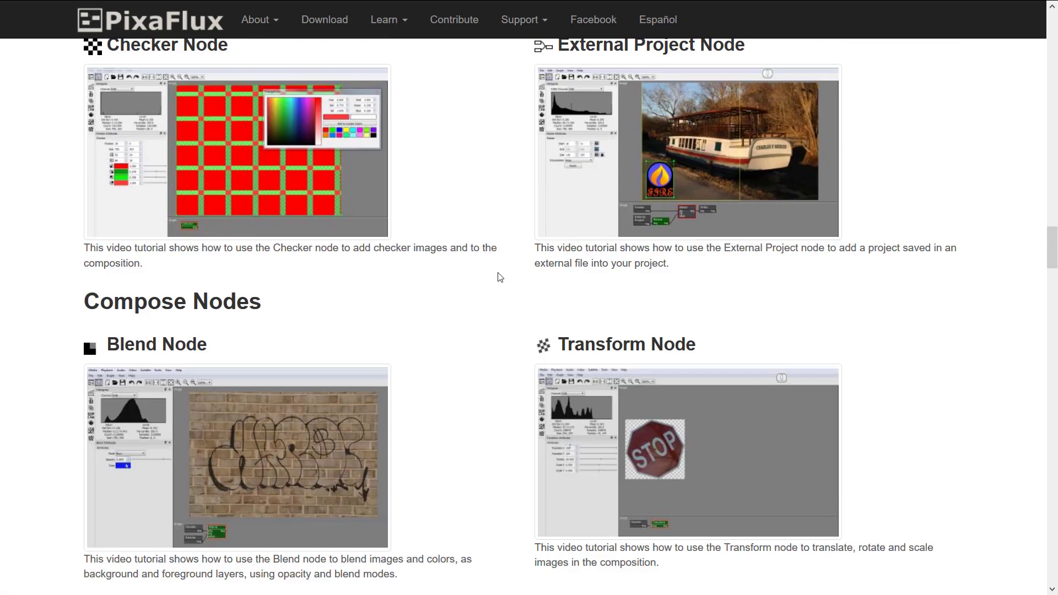
{"action": "scroll", "coordinate": [498, 277], "scroll_direction": "down", "scroll_amount": 15}
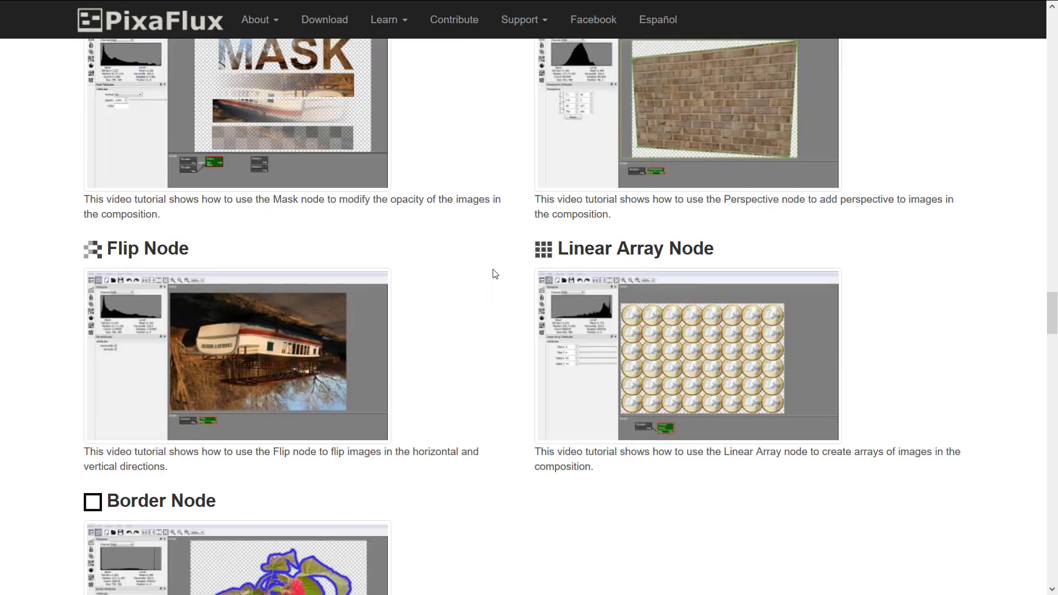
{"action": "scroll", "coordinate": [462, 263], "scroll_direction": "down", "scroll_amount": 15}
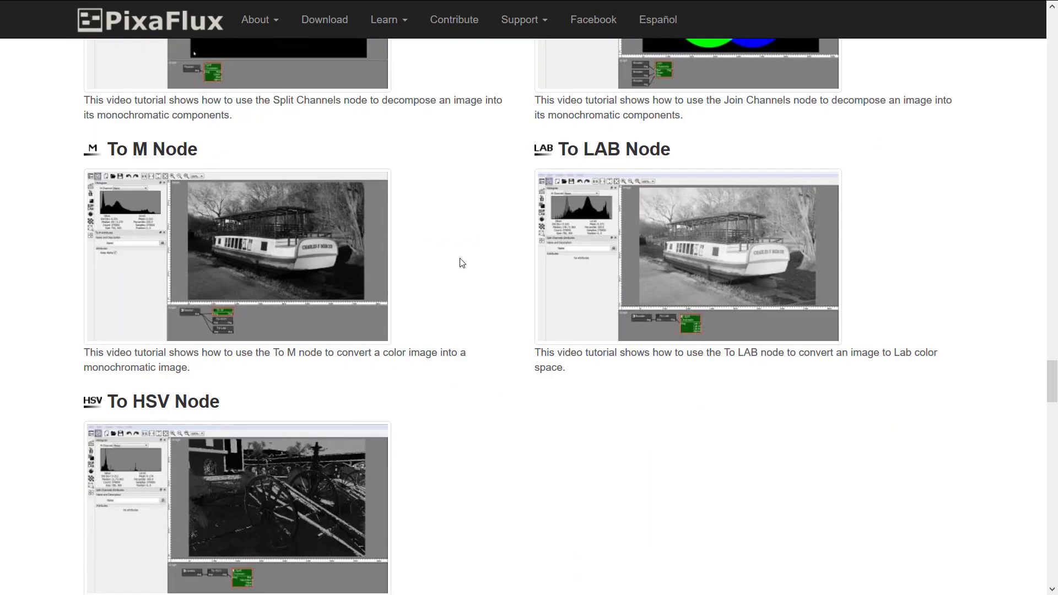
{"action": "scroll", "coordinate": [462, 263], "scroll_direction": "down", "scroll_amount": 15}
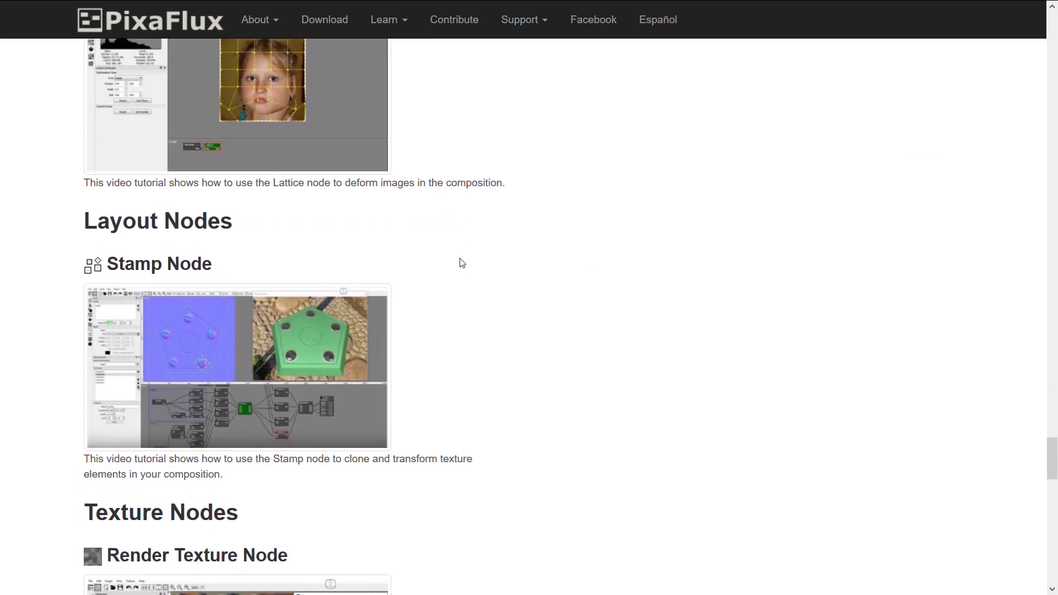
{"action": "scroll", "coordinate": [462, 263], "scroll_direction": "up", "scroll_amount": 5}
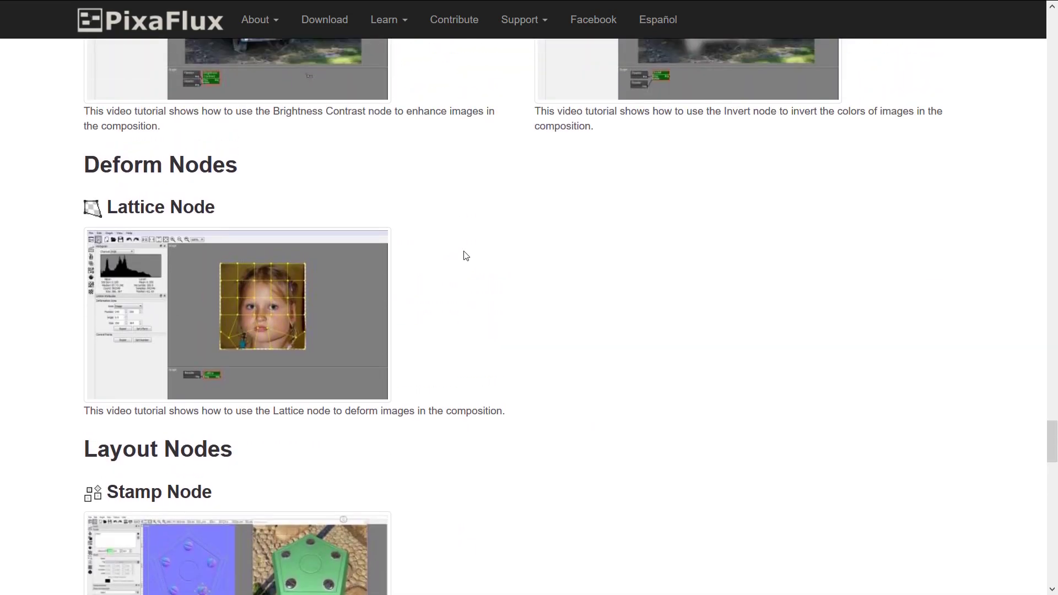
{"action": "scroll", "coordinate": [464, 255], "scroll_direction": "down", "scroll_amount": 20}
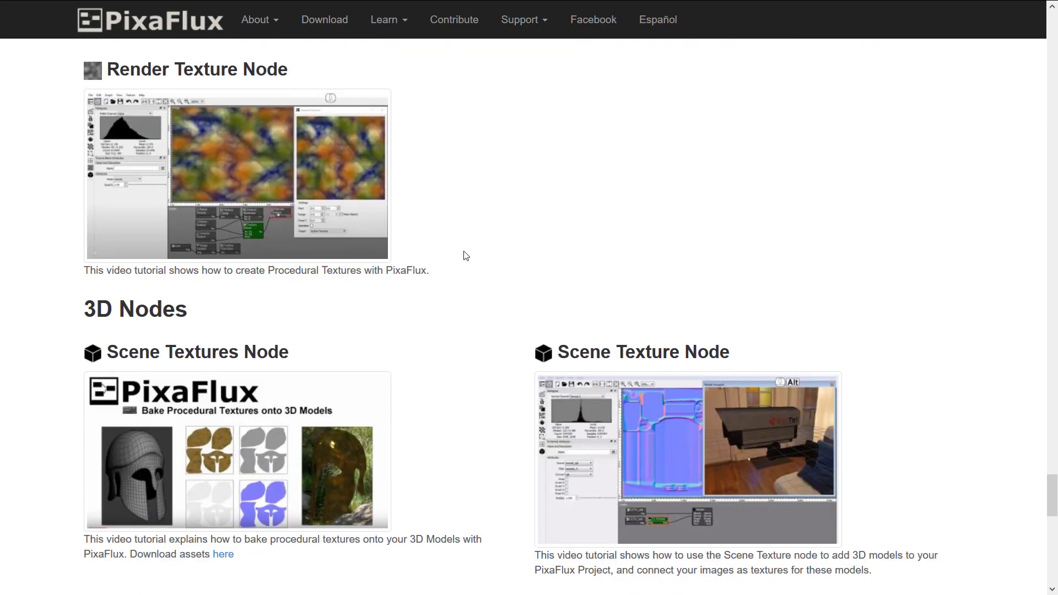
{"action": "scroll", "coordinate": [464, 255], "scroll_direction": "down", "scroll_amount": 9}
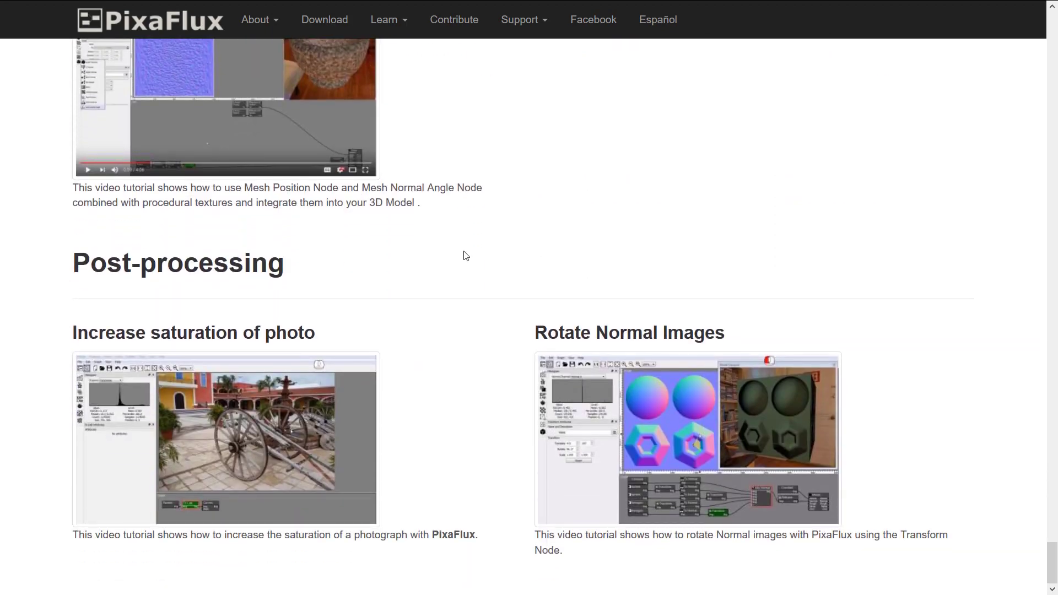
{"action": "scroll", "coordinate": [464, 255], "scroll_direction": "up", "scroll_amount": 20}
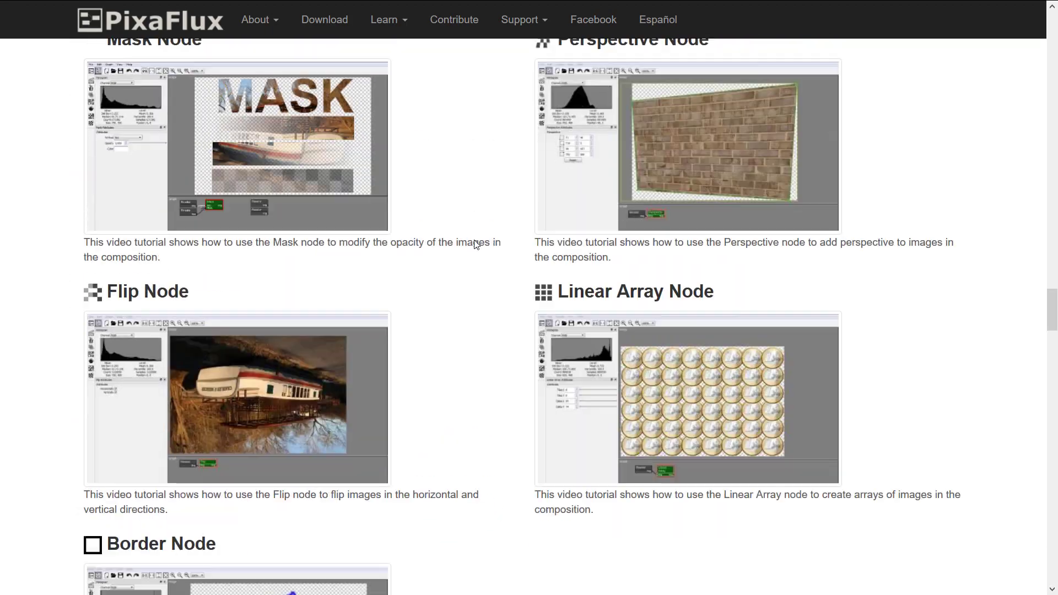
{"action": "scroll", "coordinate": [477, 244], "scroll_direction": "up", "scroll_amount": 6}
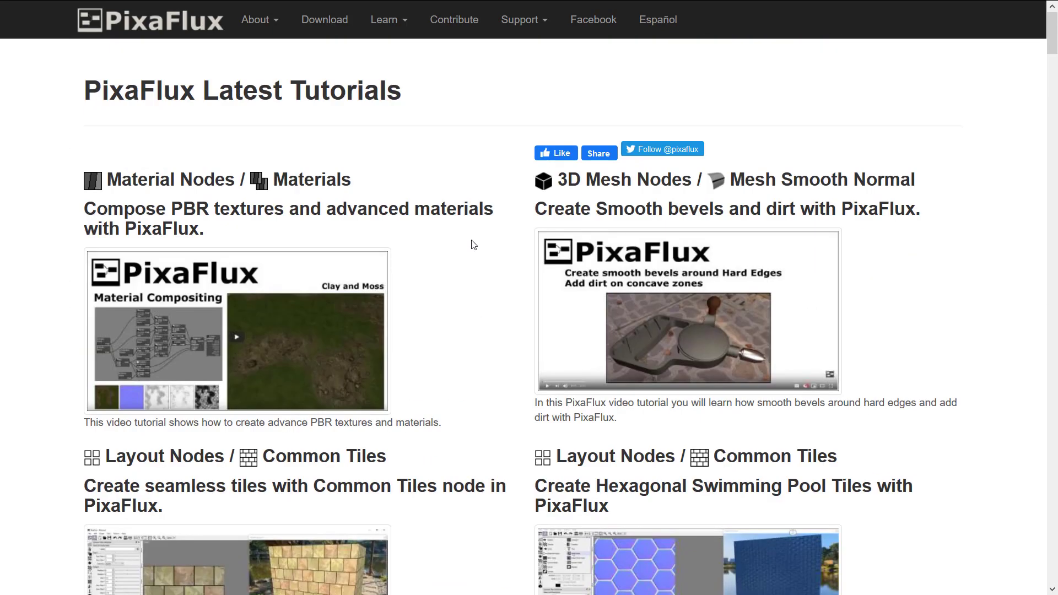
Open the PixaFlux download page and request the current version's installer, PixaFlux.20200322.exe, without saving the file.
{"action": "left_click", "coordinate": [315, 18]}
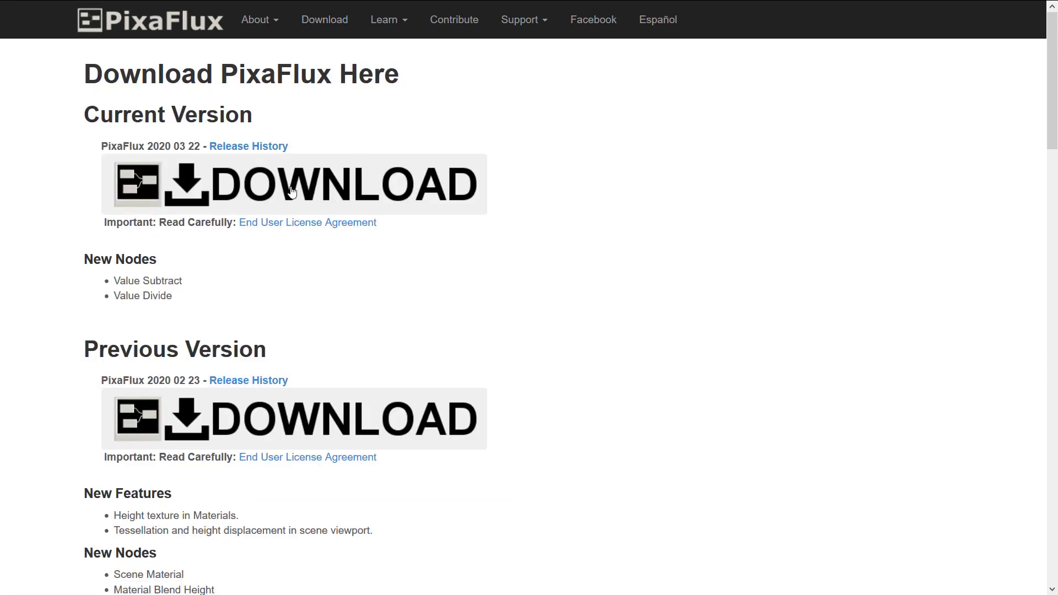
{"action": "left_click", "coordinate": [259, 188]}
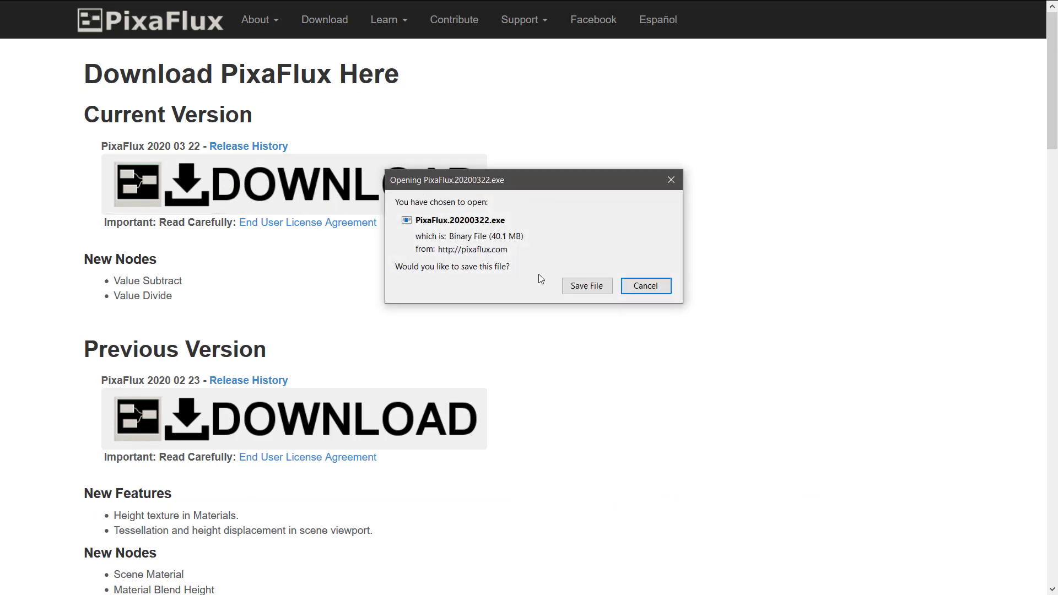
{"action": "left_click", "coordinate": [646, 284]}
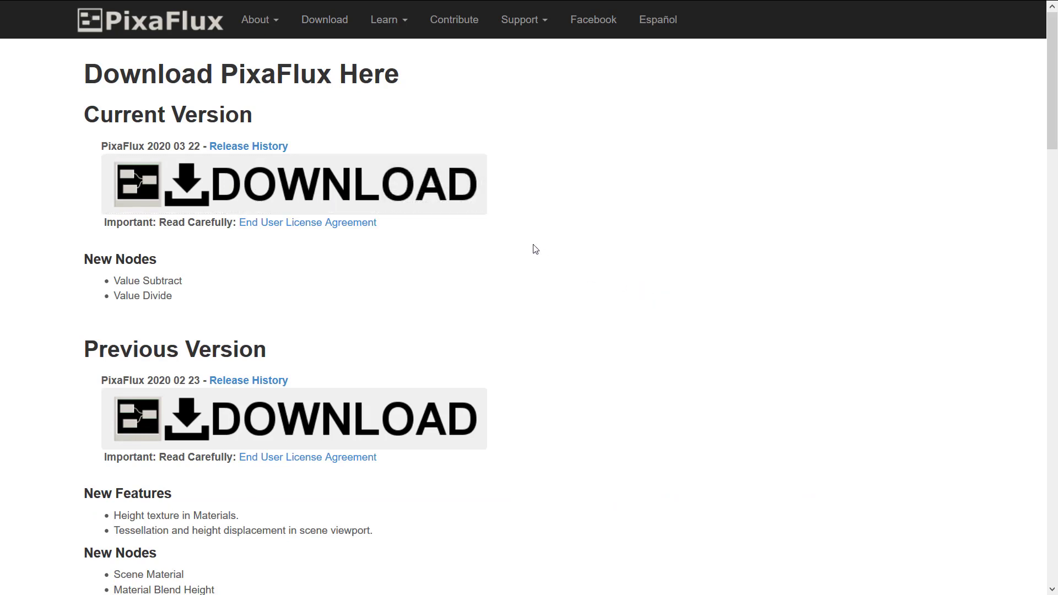
Compare the release dates of the current and previous versions, look over the rest of the download page, and return to the website's home page.
{"action": "left_click_drag", "start_coordinate": [165, 378], "coordinate": [237, 381]}
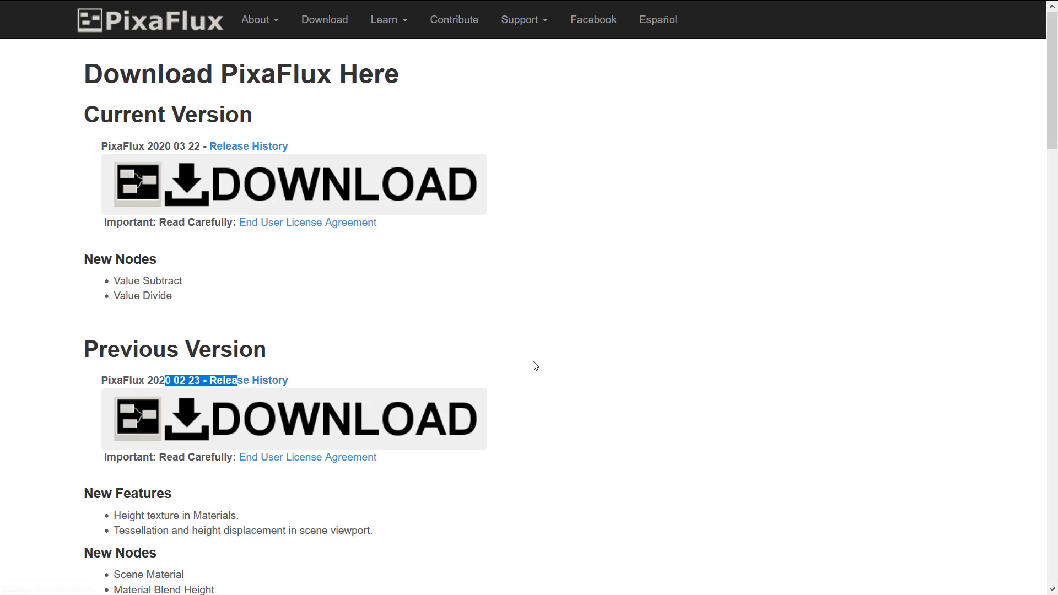
{"action": "left_click_drag", "start_coordinate": [160, 146], "coordinate": [196, 147]}
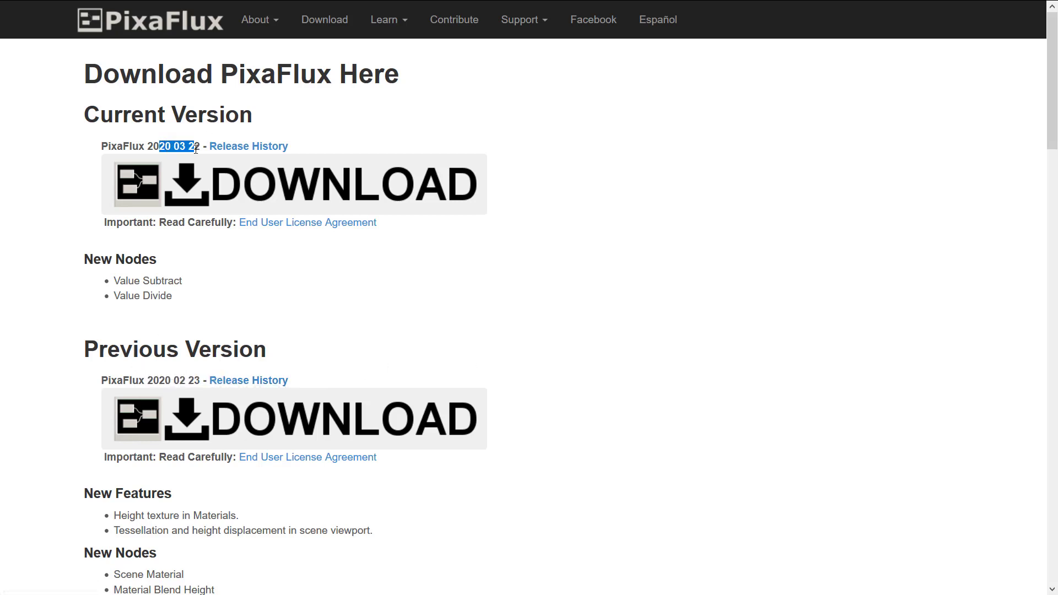
{"action": "left_click_drag", "start_coordinate": [173, 379], "coordinate": [194, 380]}
{"action": "scroll", "coordinate": [675, 355], "scroll_direction": "down", "scroll_amount": 8}
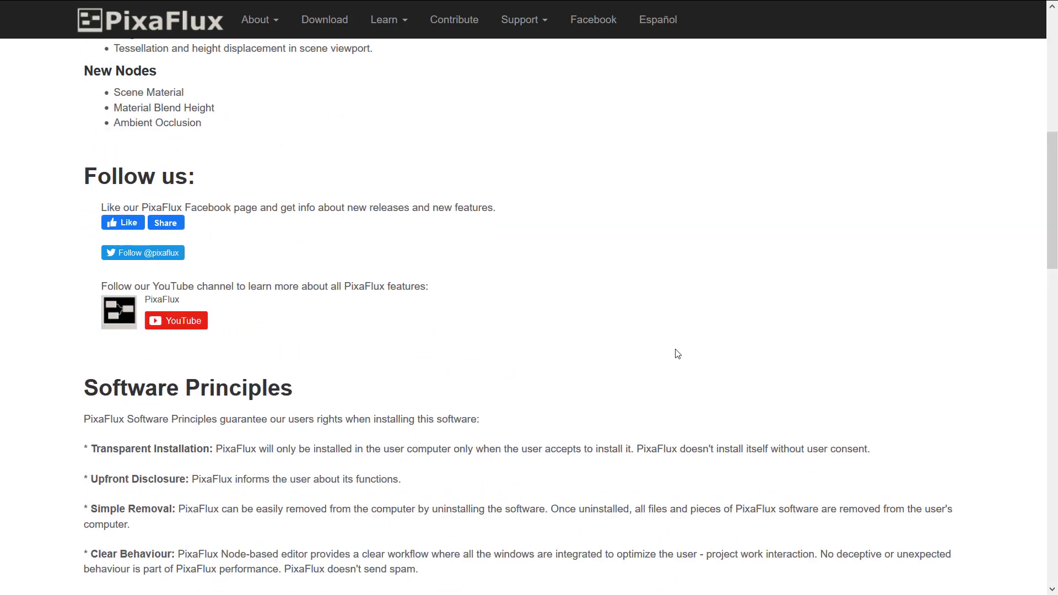
{"action": "scroll", "coordinate": [679, 349], "scroll_direction": "up", "scroll_amount": 6}
{"action": "scroll", "coordinate": [680, 349], "scroll_direction": "up", "scroll_amount": 2}
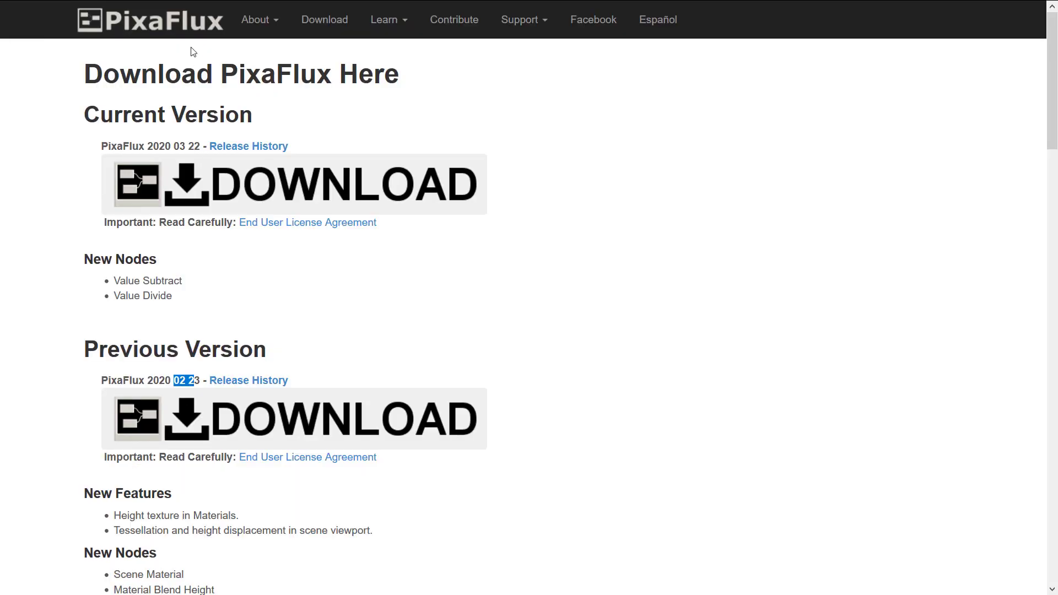
{"action": "left_click", "coordinate": [205, 28]}
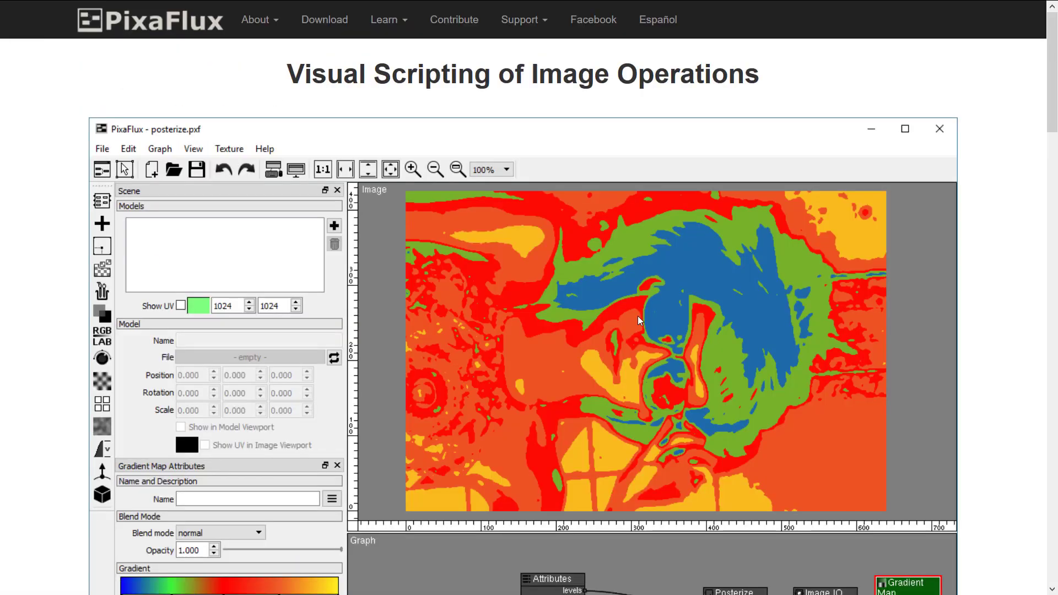